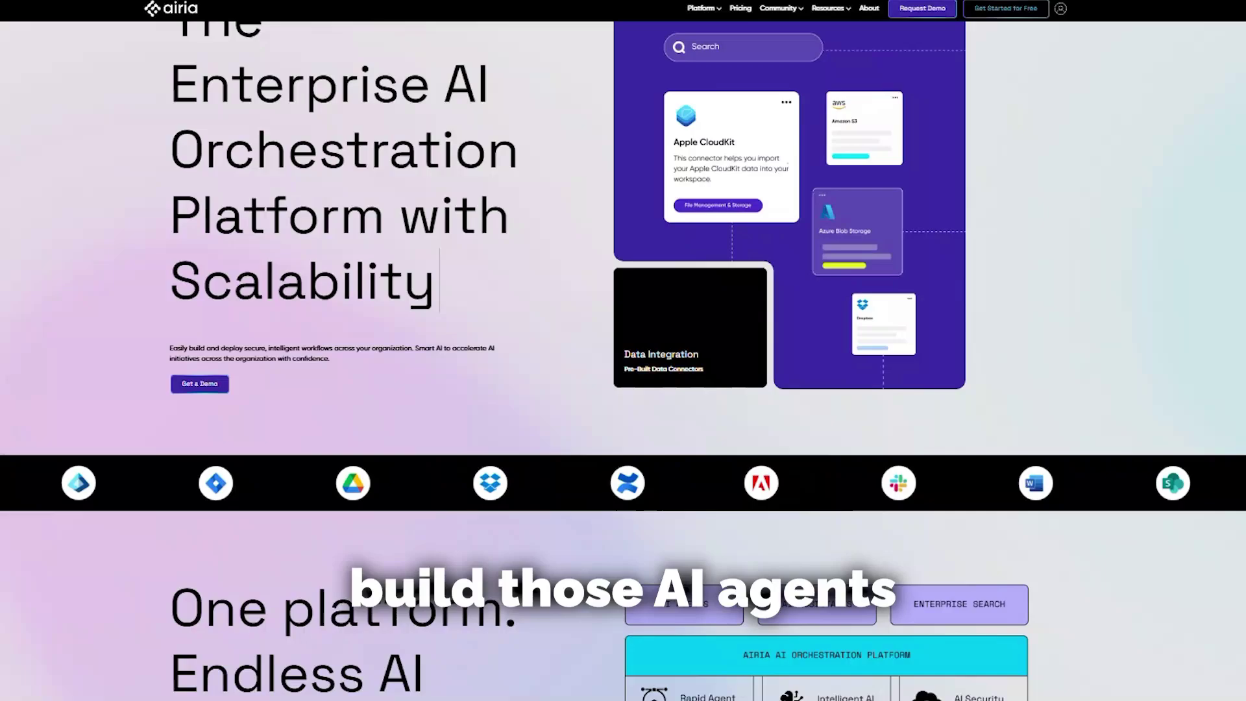
Scroll down the Airia homepage past its platform architecture, solutions and team use cases
{"action": "scroll", "coordinate": [623, 350], "scroll_direction": "down", "scroll_amount": 5}
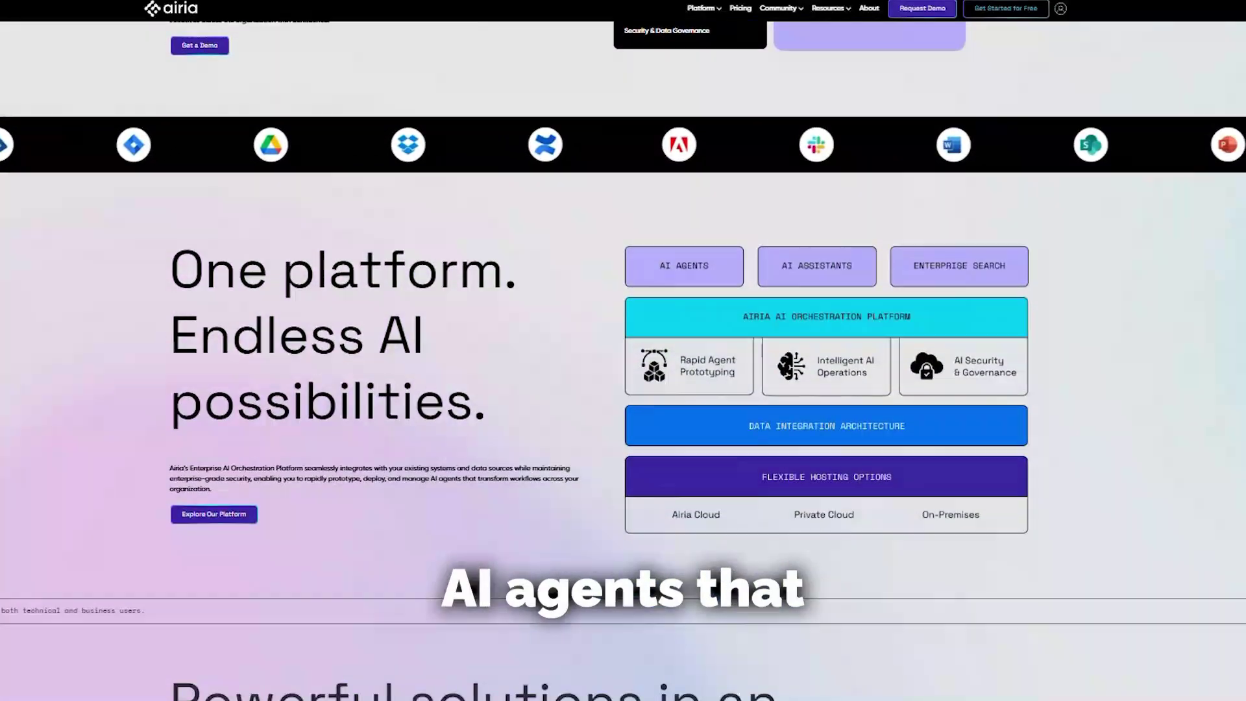
{"action": "scroll", "coordinate": [623, 350], "scroll_direction": "down", "scroll_amount": 7}
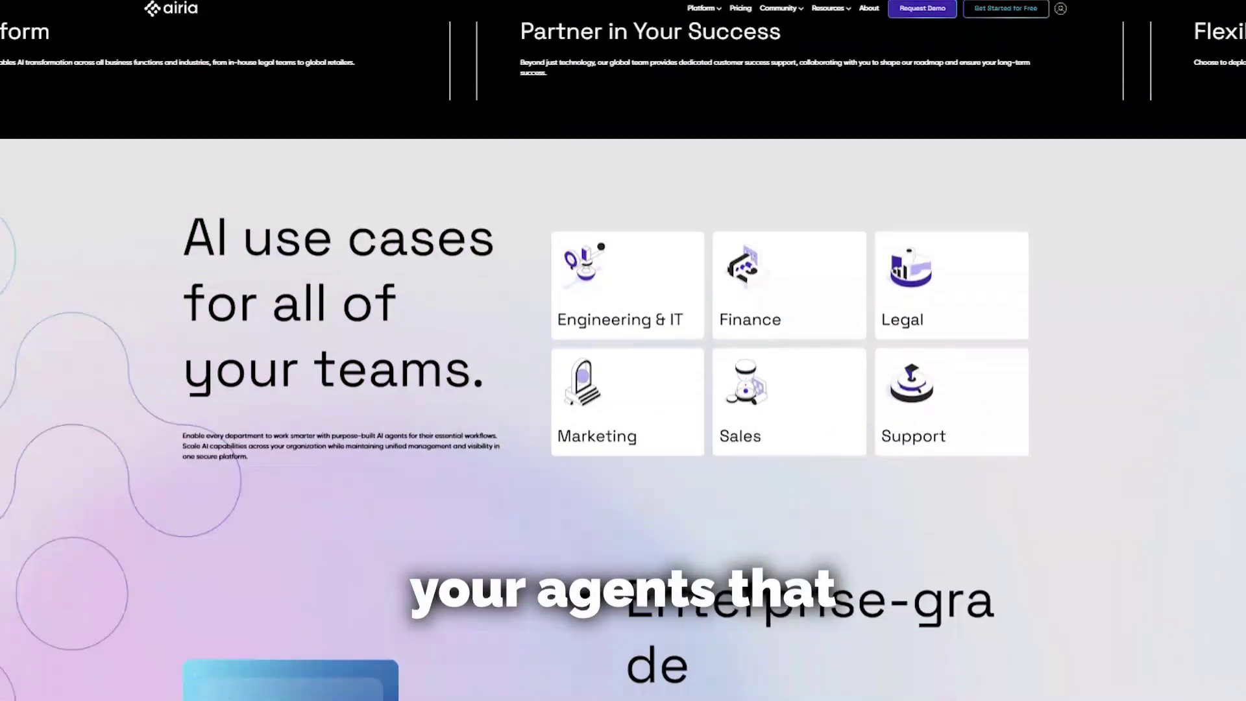
{"action": "scroll", "coordinate": [623, 350], "scroll_direction": "down", "scroll_amount": 6}
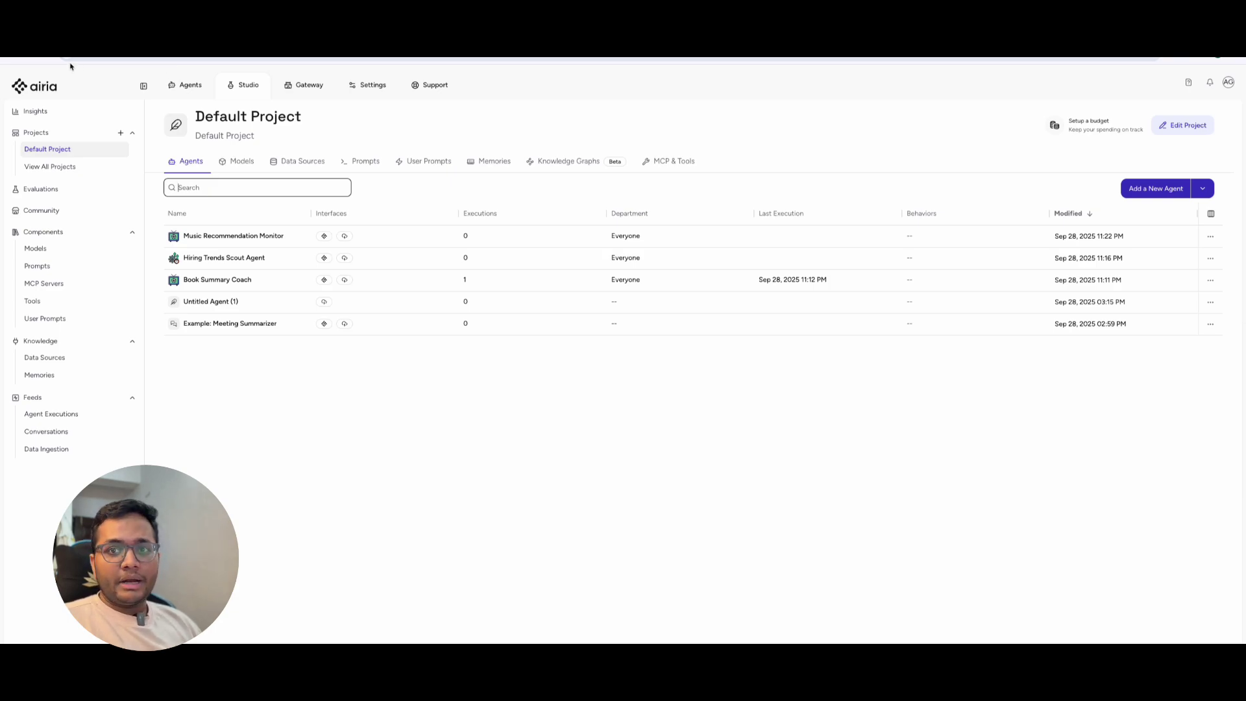
From Insights, open the Default Project's agents and add a new agent, Untitled Agent (2)
{"action": "left_click", "coordinate": [70, 113]}
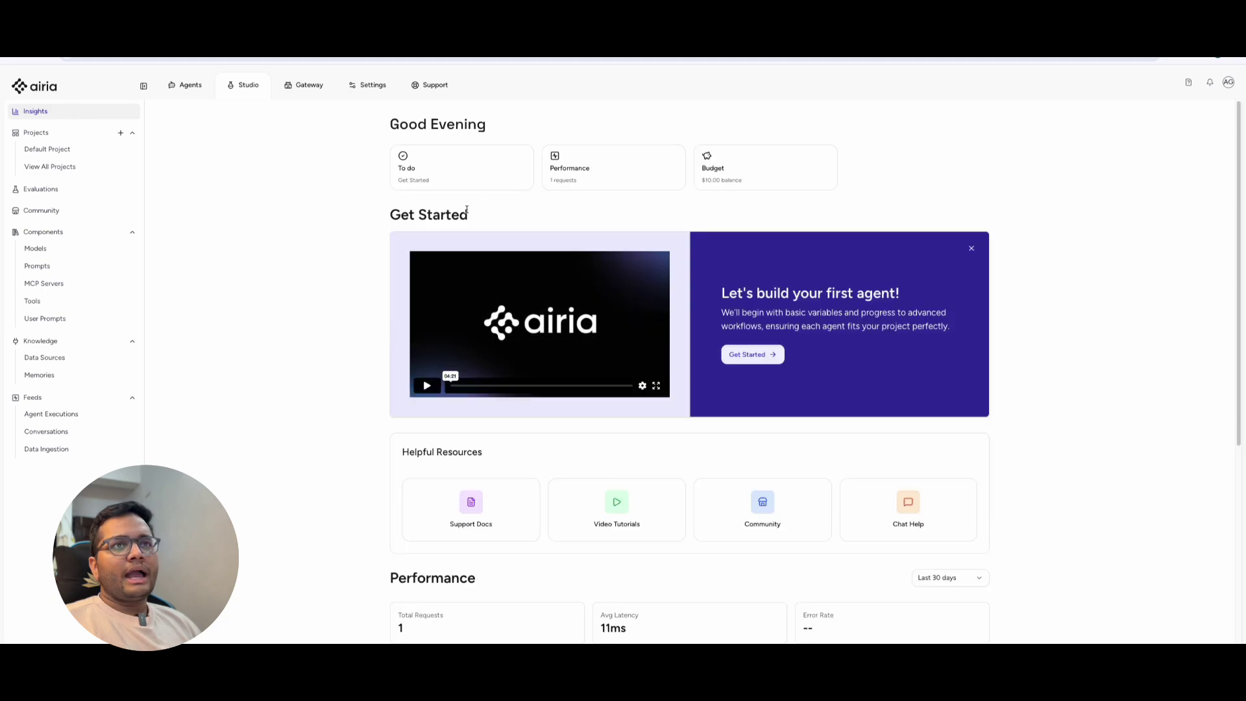
{"action": "left_click", "coordinate": [57, 134]}
{"action": "left_click", "coordinate": [60, 137]}
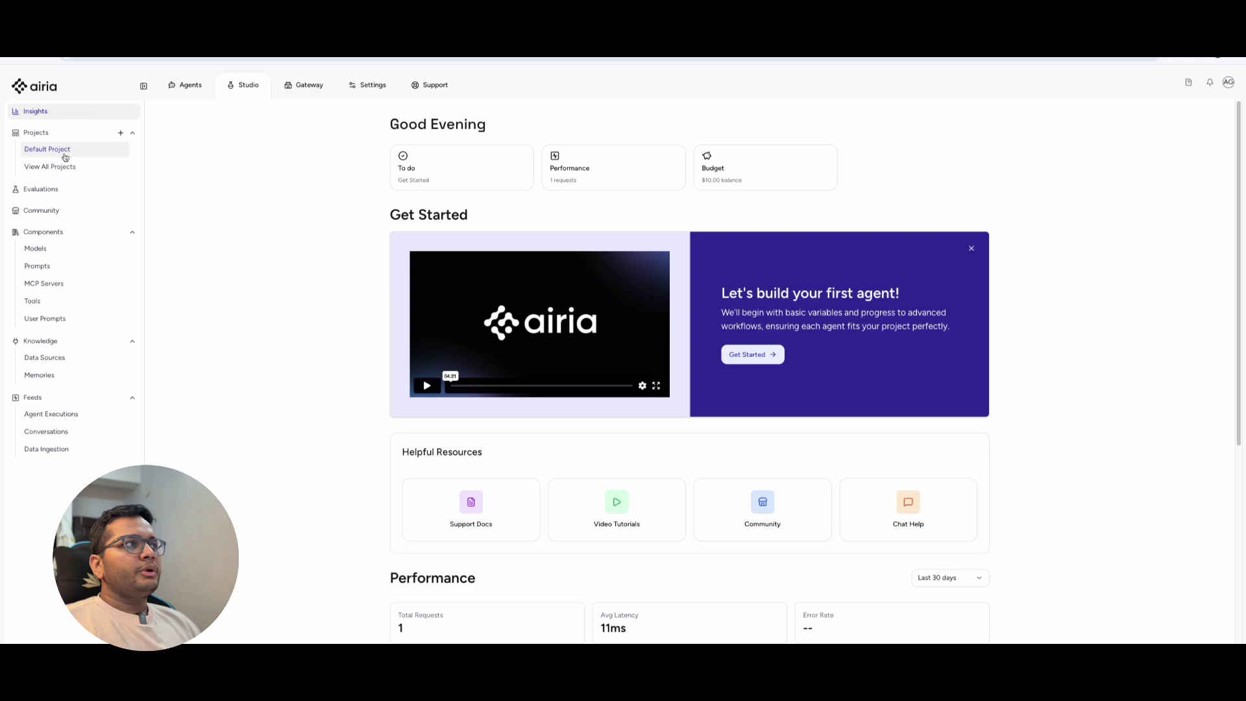
{"action": "left_click", "coordinate": [65, 155]}
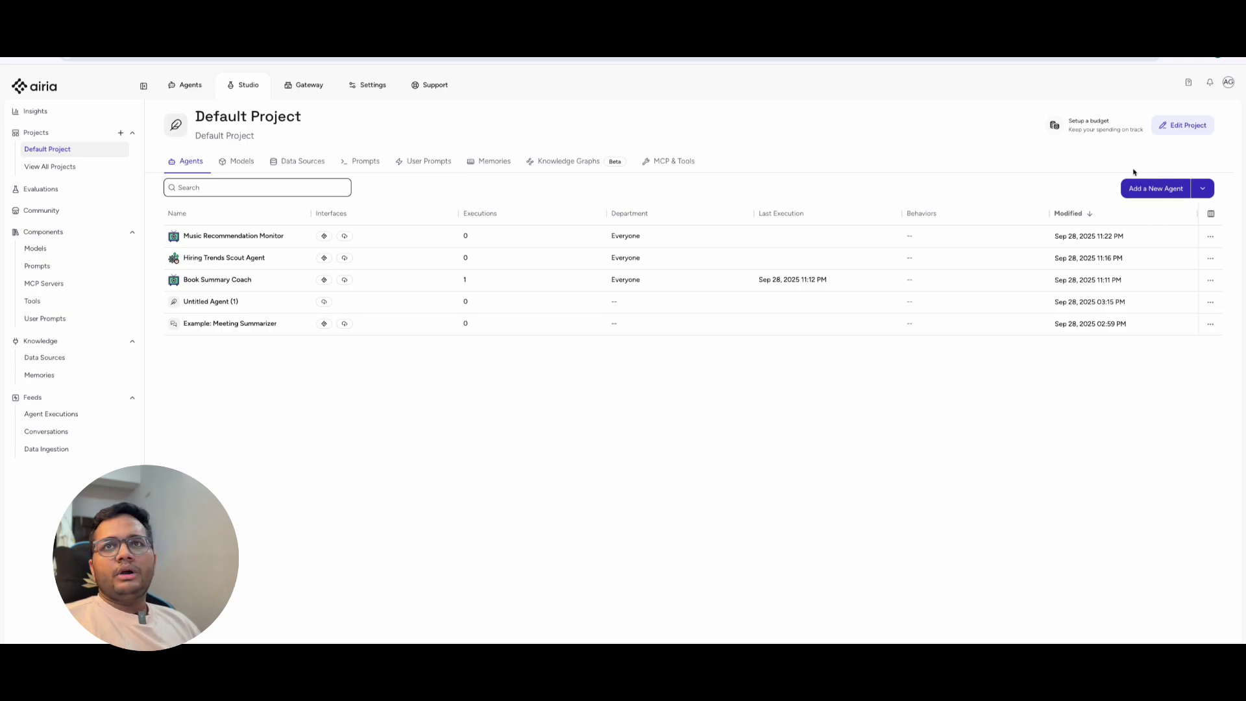
{"action": "left_click", "coordinate": [1154, 188]}
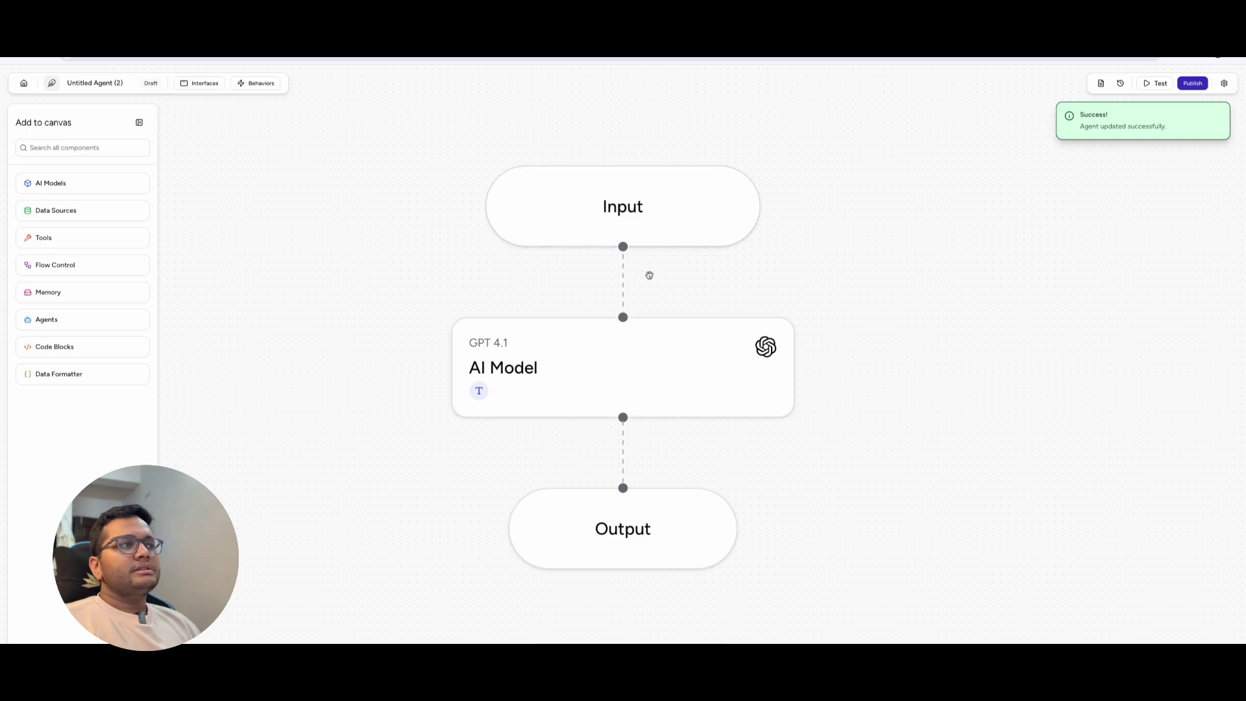
{"action": "left_click", "coordinate": [647, 203]}
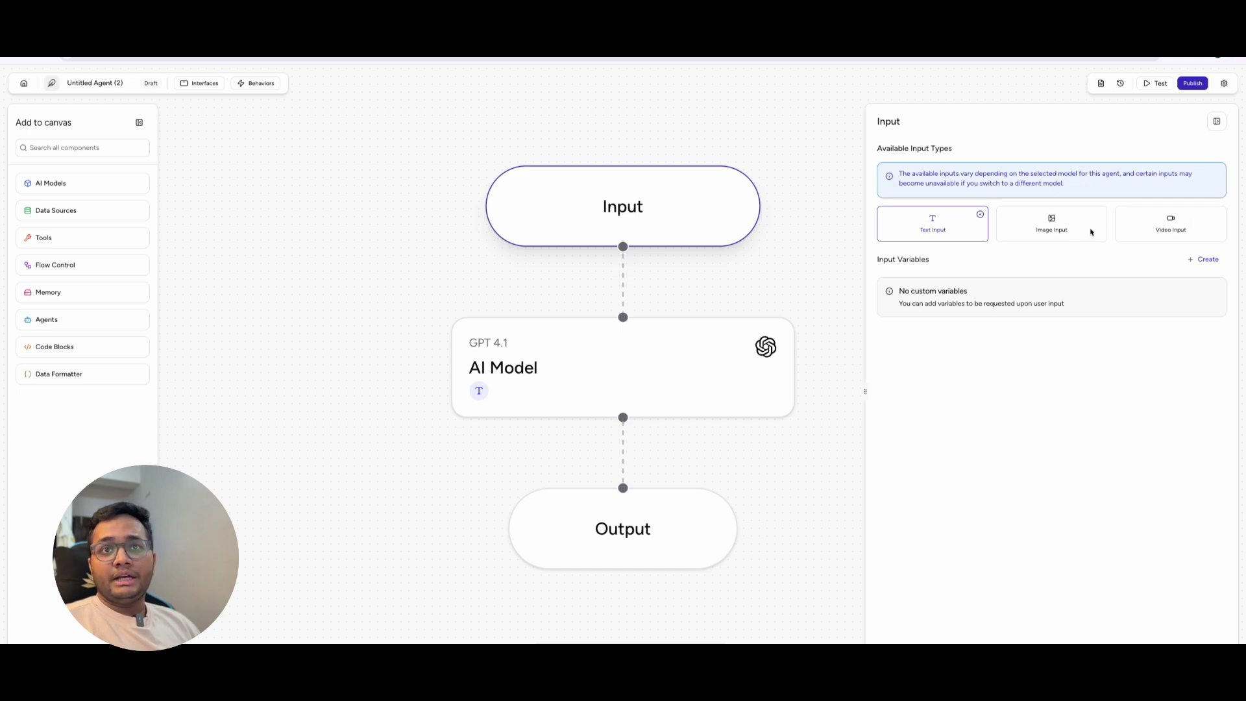
{"action": "left_click", "coordinate": [855, 123]}
{"action": "left_click", "coordinate": [549, 370]}
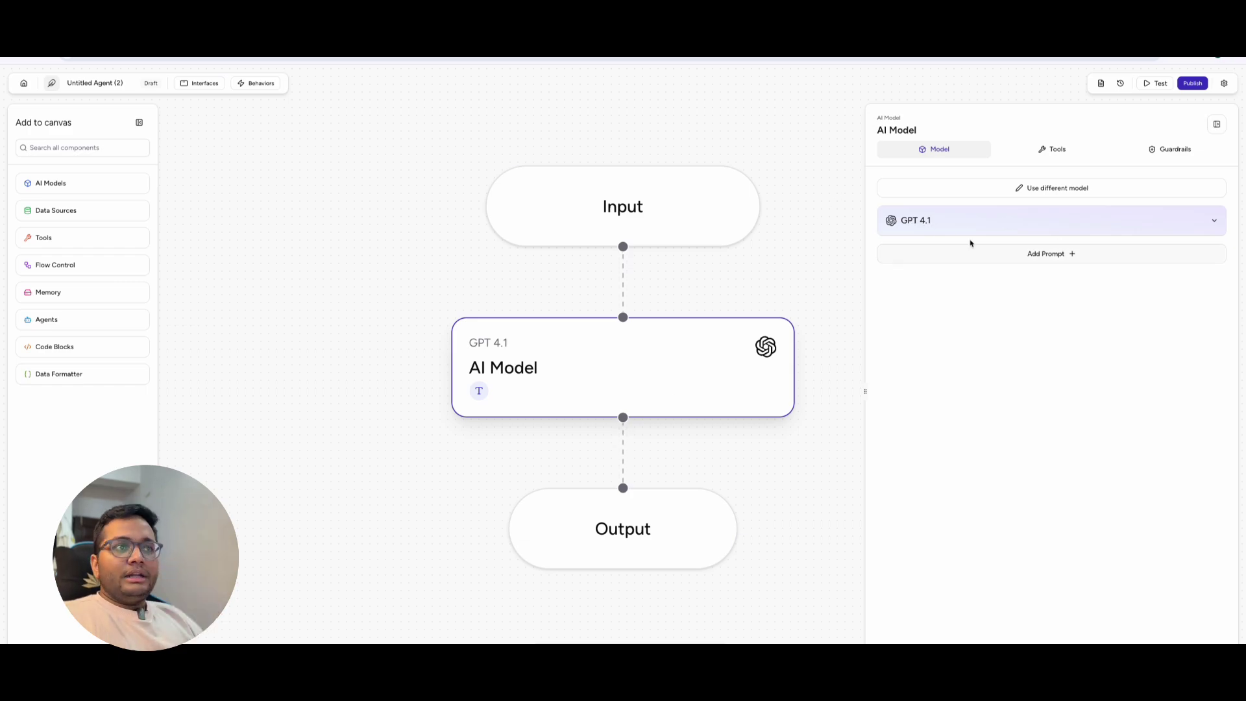
{"action": "left_click", "coordinate": [1215, 223]}
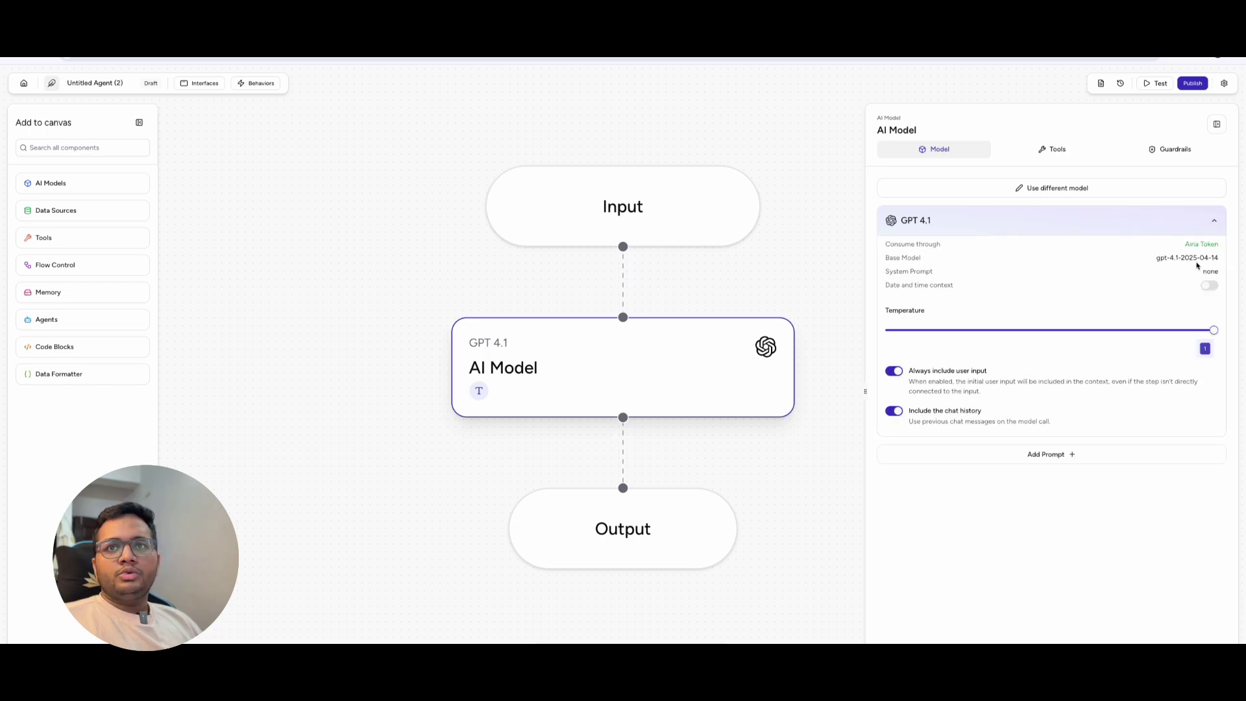
{"action": "left_click", "coordinate": [1214, 222]}
{"action": "left_click", "coordinate": [1081, 193]}
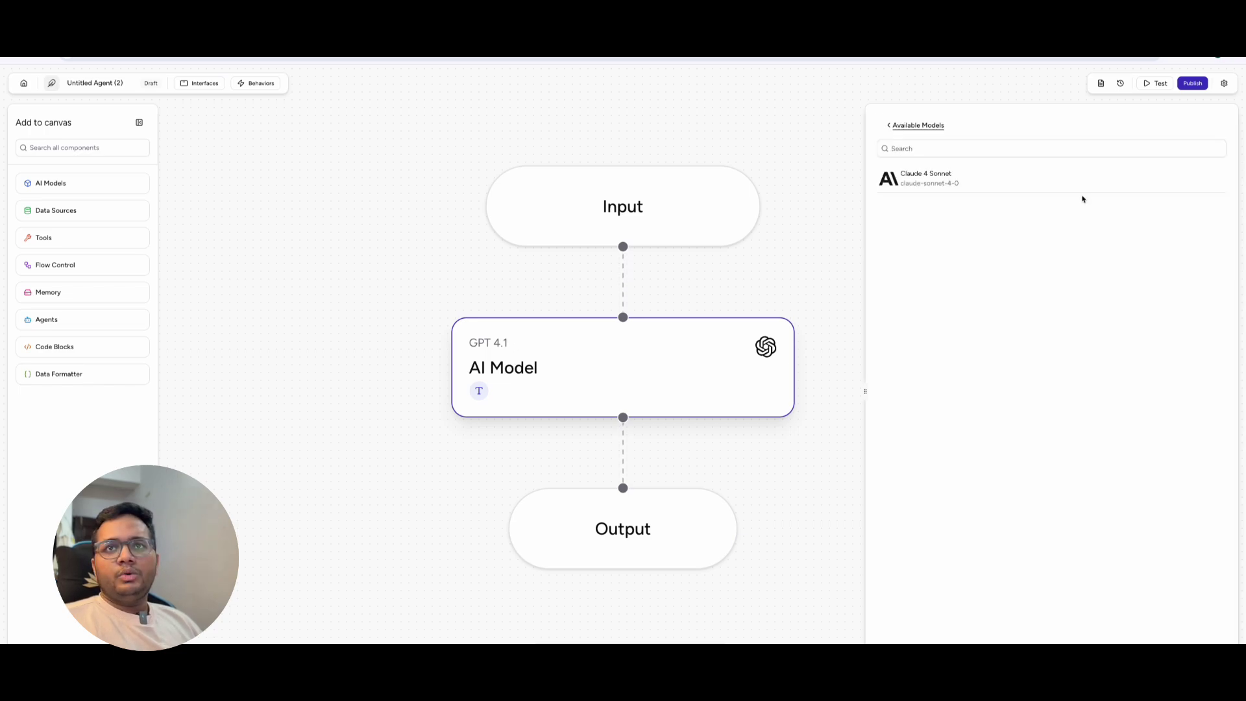
{"action": "left_click", "coordinate": [889, 128]}
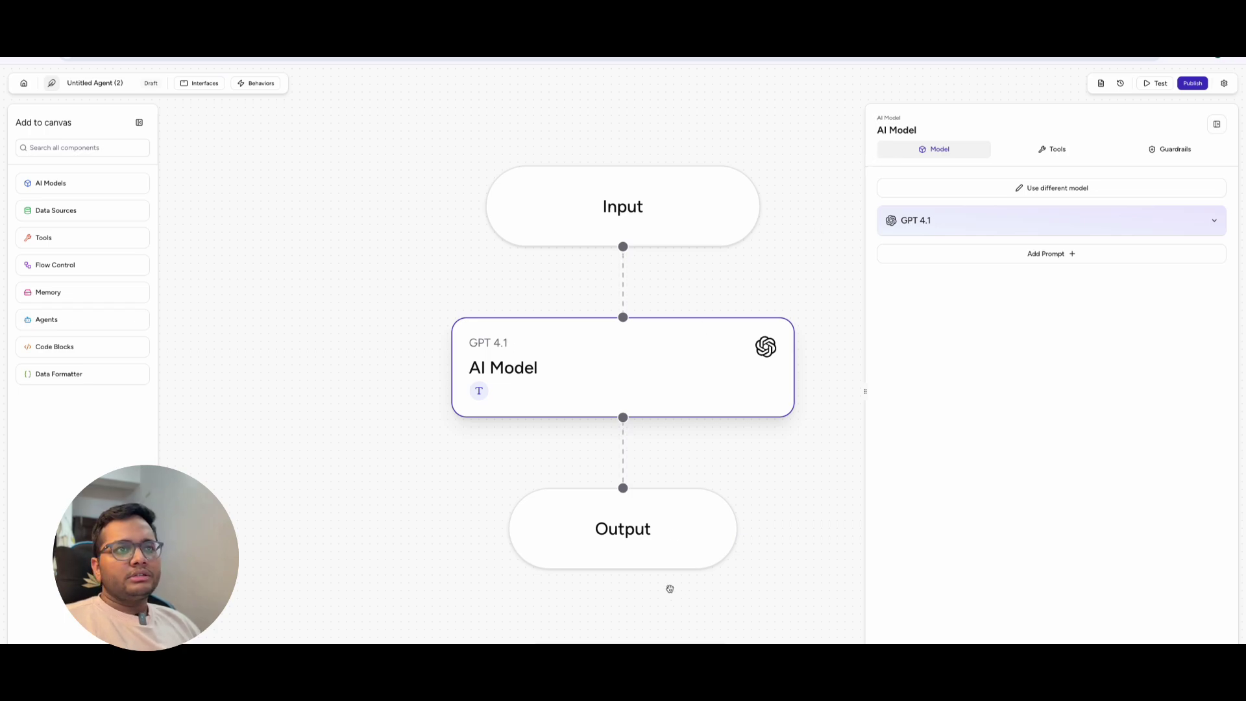
{"action": "left_click", "coordinate": [840, 254]}
{"action": "left_click_drag", "start_coordinate": [763, 346], "coordinate": [1059, 328]}
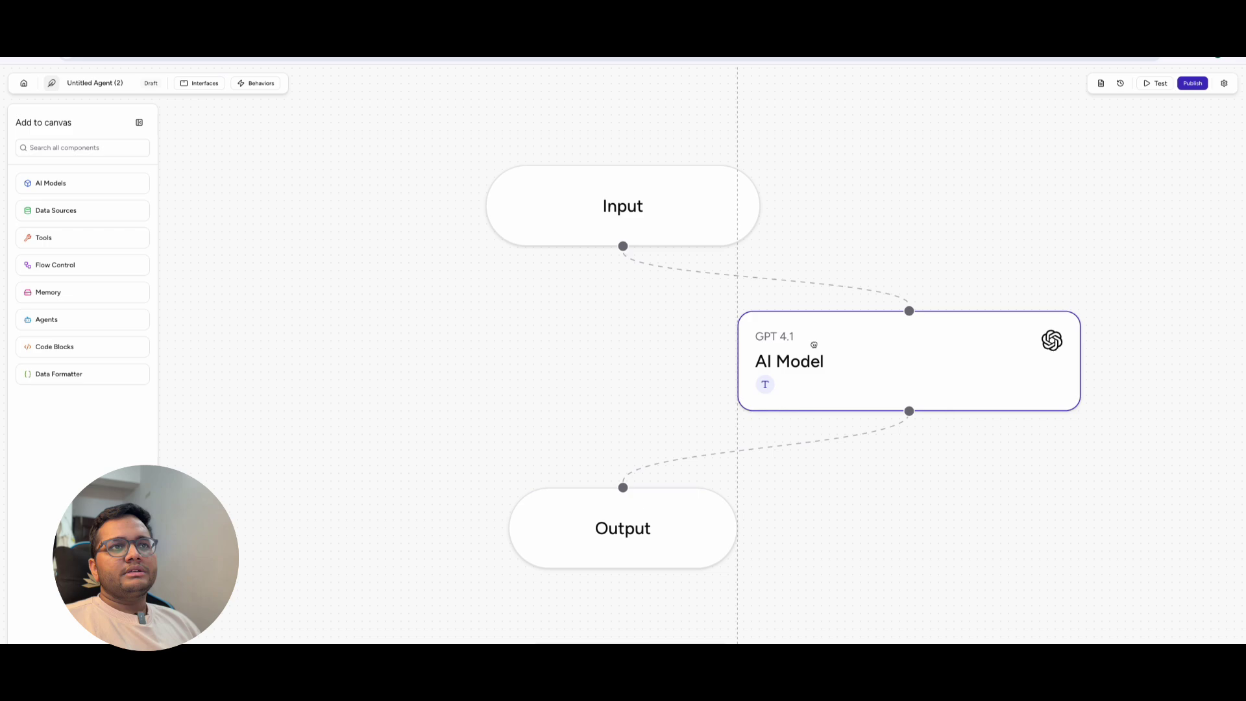
{"action": "left_click_drag", "start_coordinate": [811, 344], "coordinate": [601, 295]}
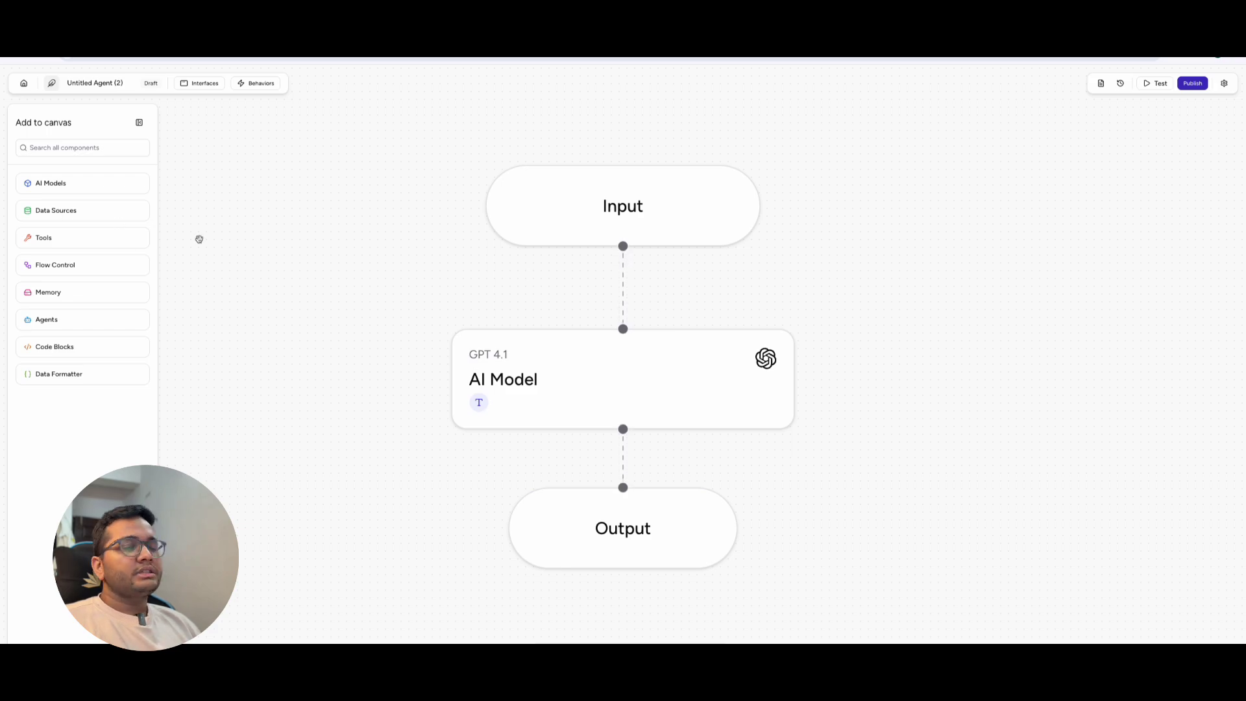
Place a User Personal Files data source on the canvas, left of the AI Model
{"action": "left_click", "coordinate": [72, 217]}
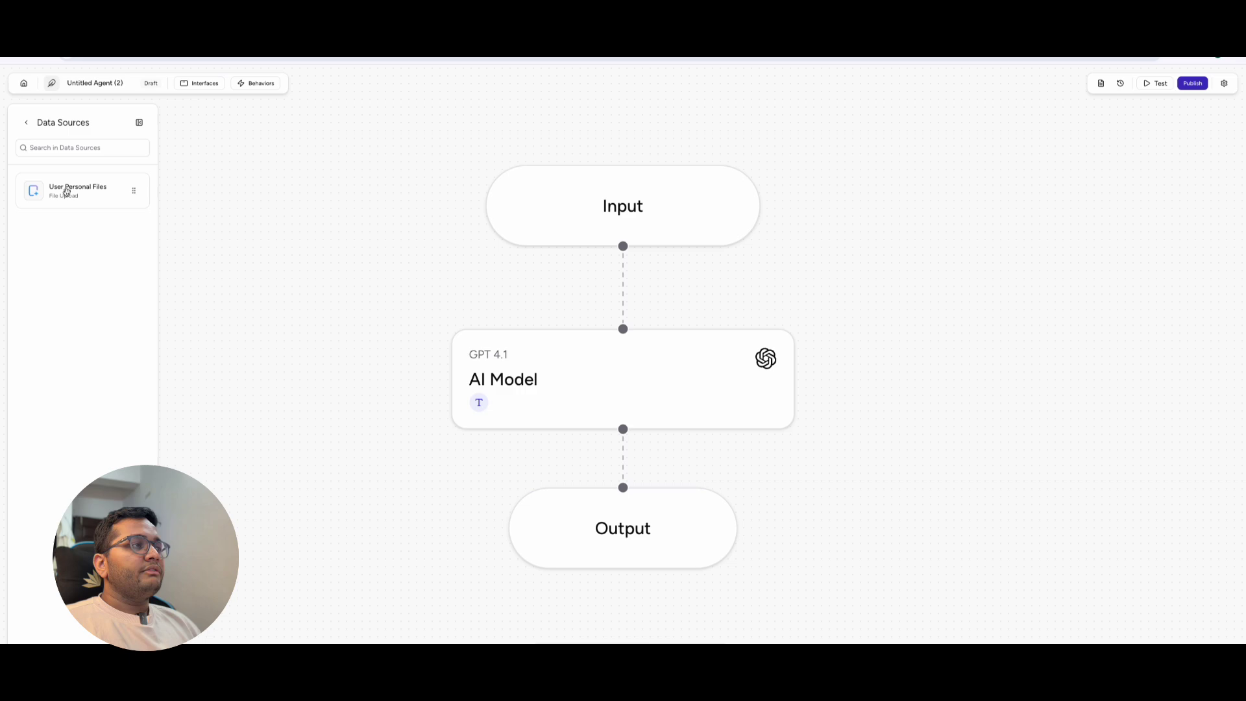
{"action": "left_click_drag", "start_coordinate": [69, 192], "coordinate": [270, 286]}
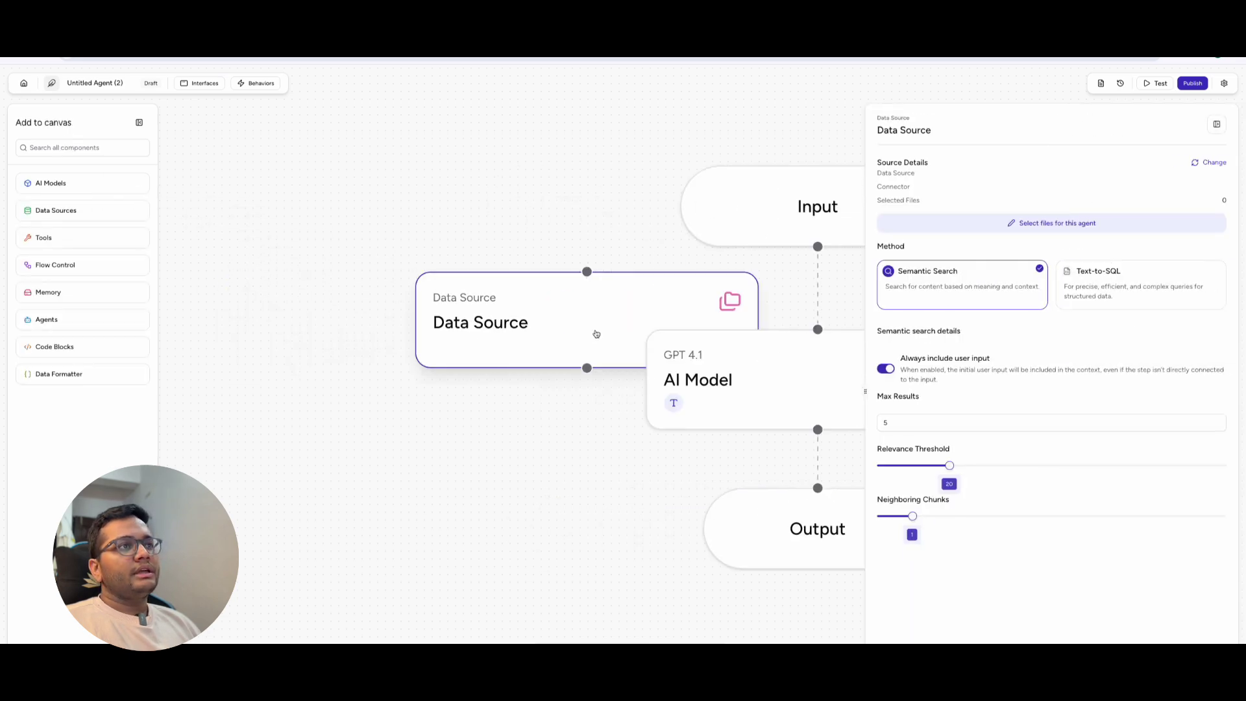
{"action": "left_click_drag", "start_coordinate": [592, 334], "coordinate": [431, 322]}
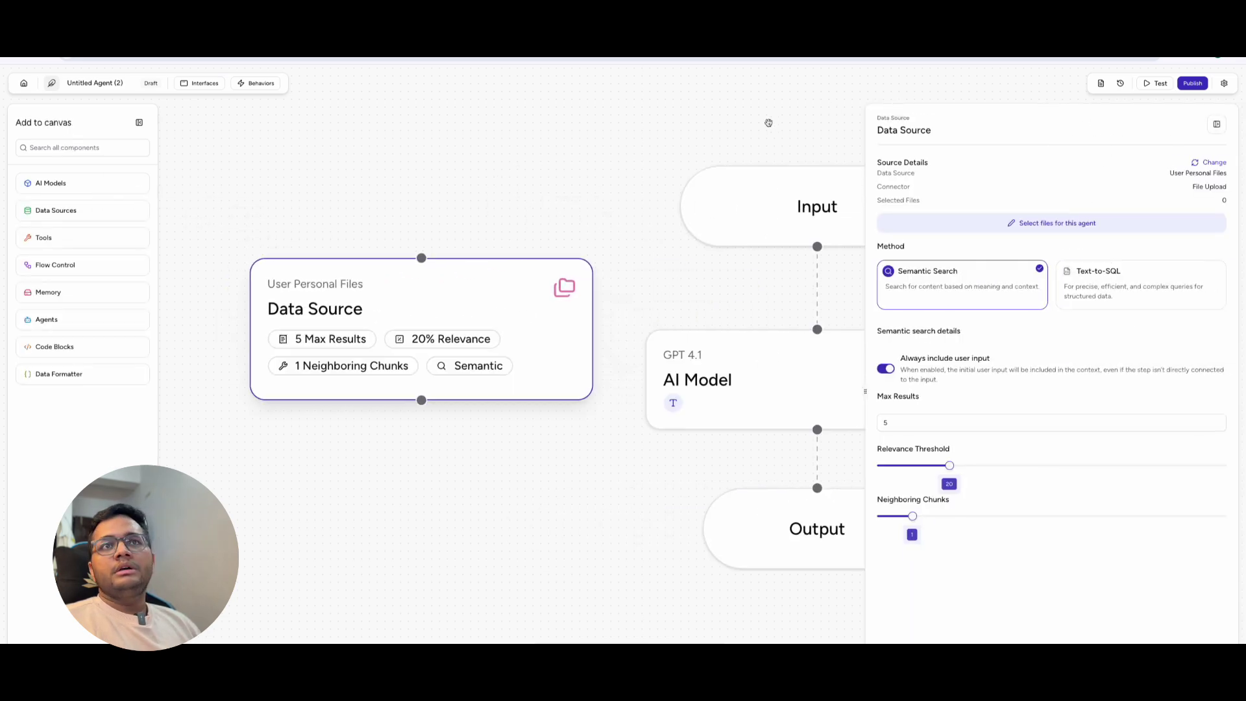
{"action": "left_click", "coordinate": [1217, 123]}
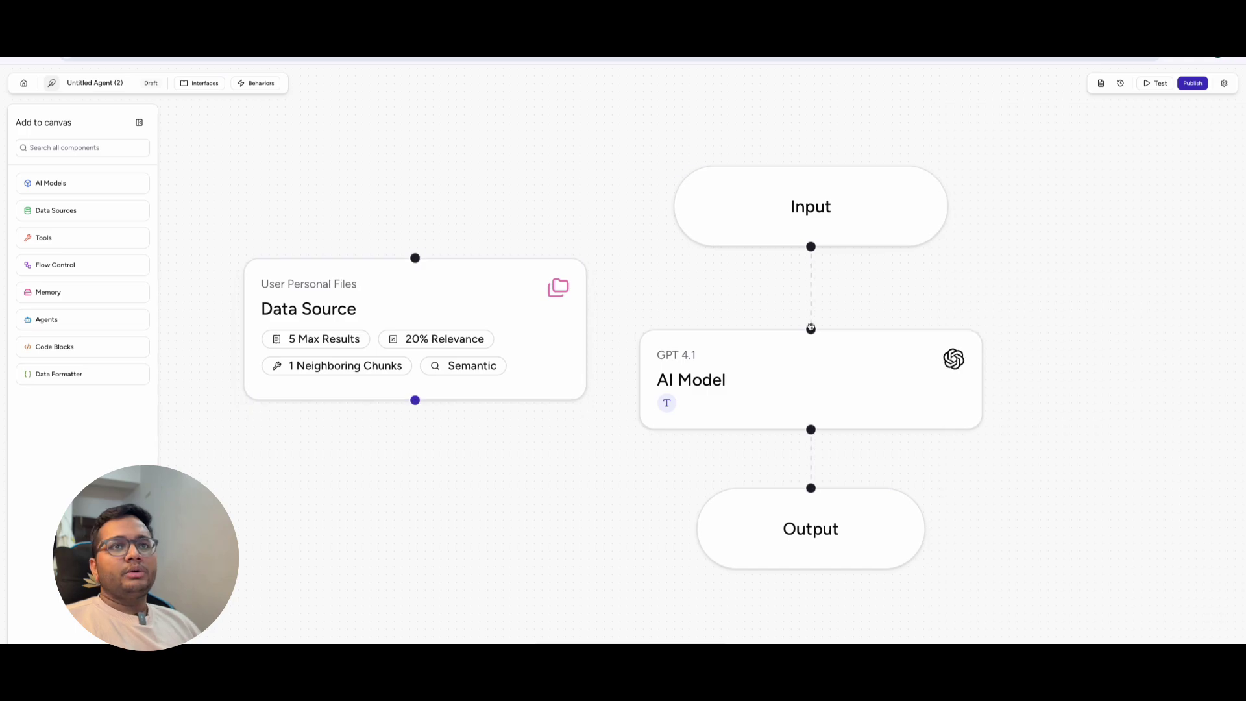
Connect Input to the User Personal Files step and that step to Output
{"action": "left_click_drag", "start_coordinate": [810, 326], "coordinate": [413, 255]}
{"action": "left_click", "coordinate": [854, 362]}
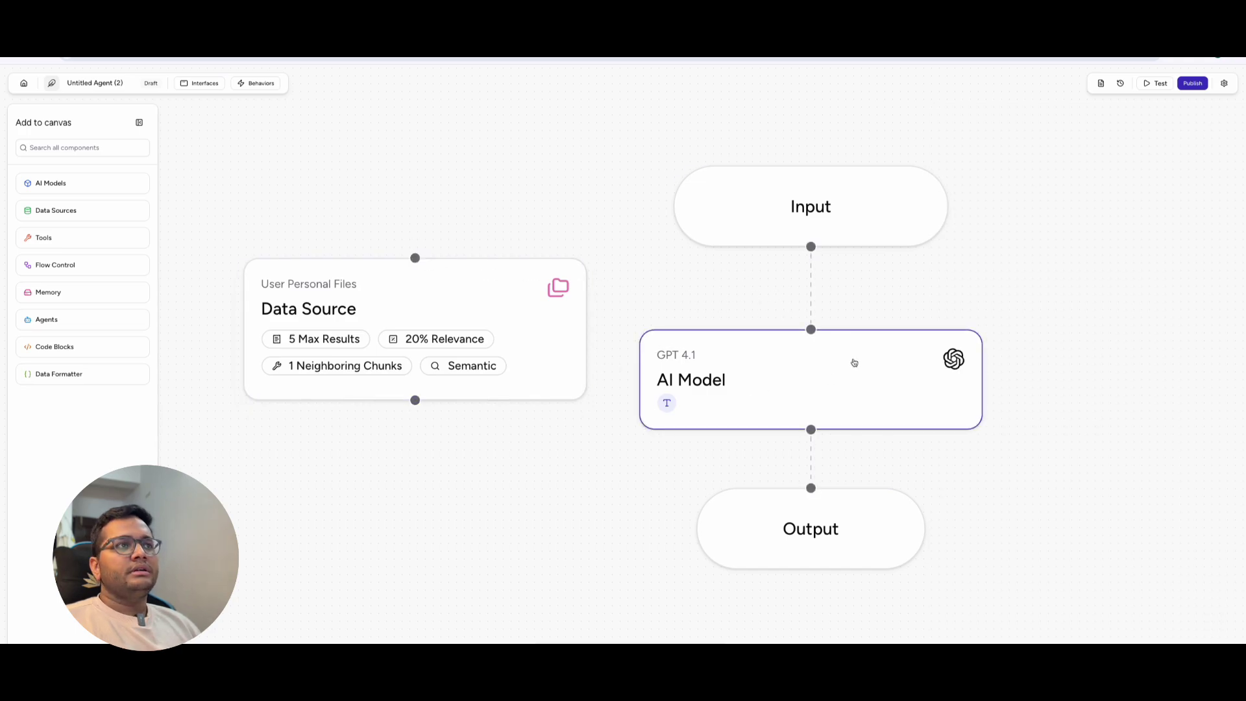
{"action": "left_click_drag", "start_coordinate": [811, 246], "coordinate": [416, 222]}
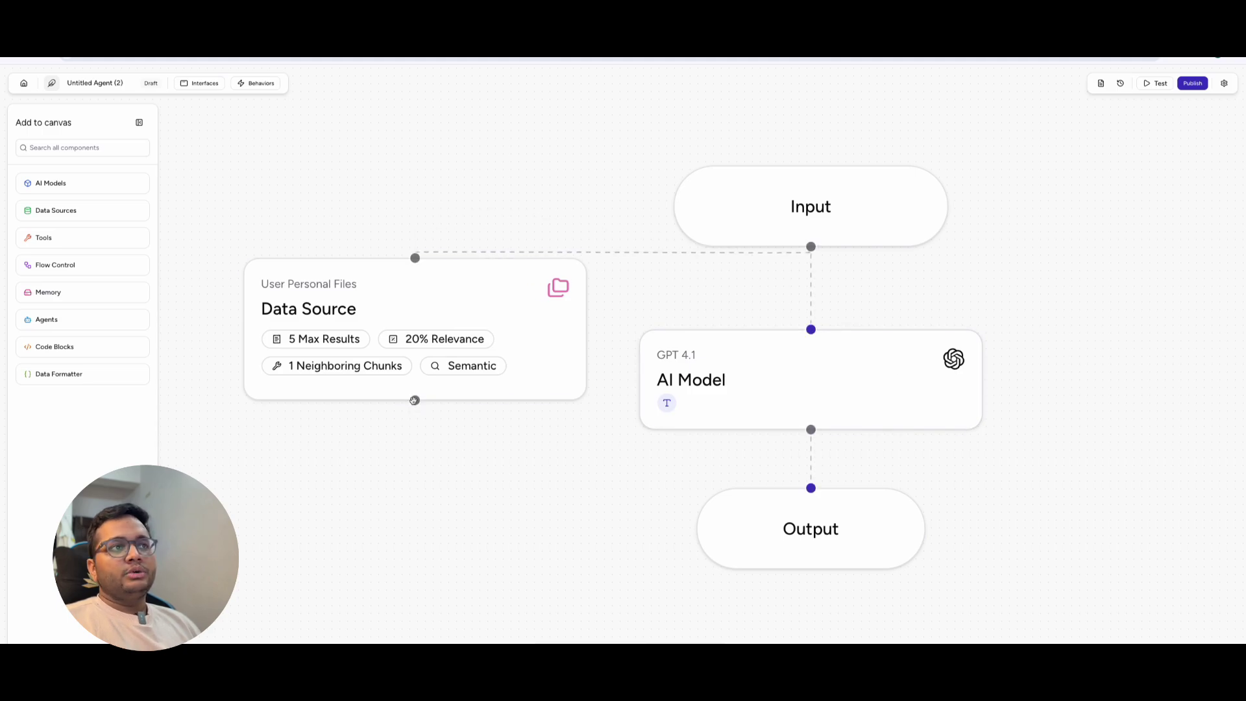
{"action": "left_click_drag", "start_coordinate": [414, 400], "coordinate": [811, 488]}
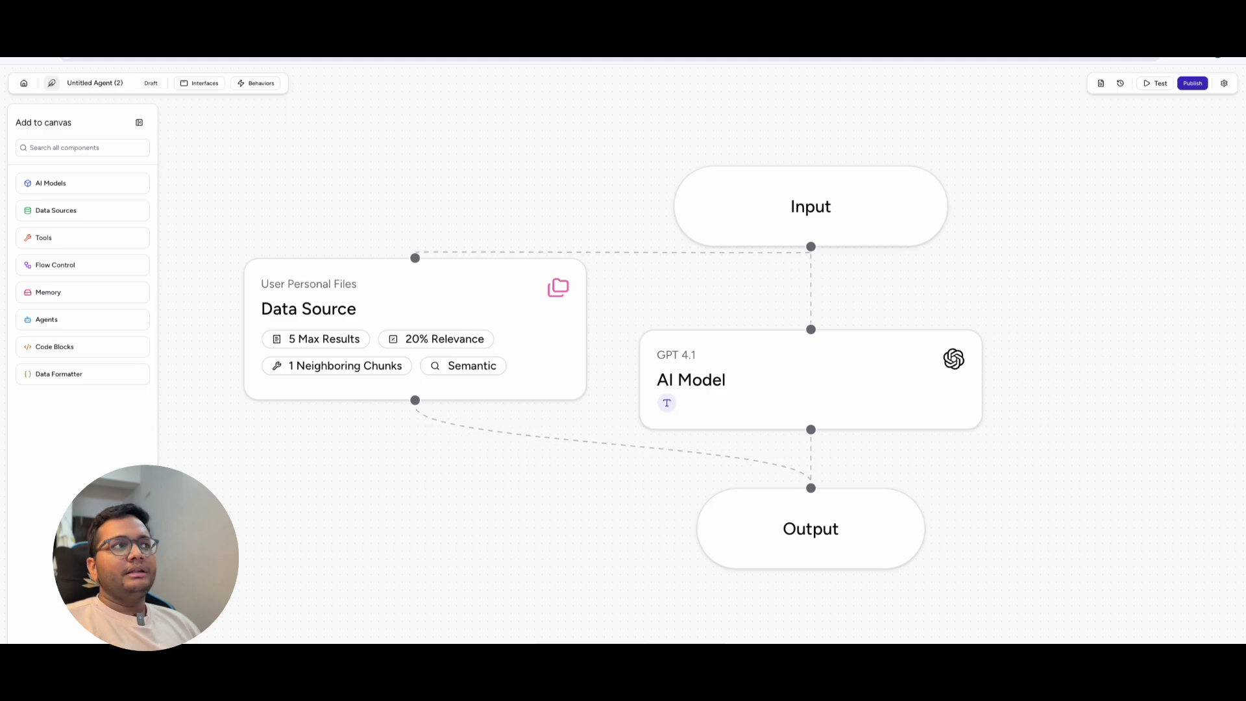
{"action": "left_click", "coordinate": [72, 237]}
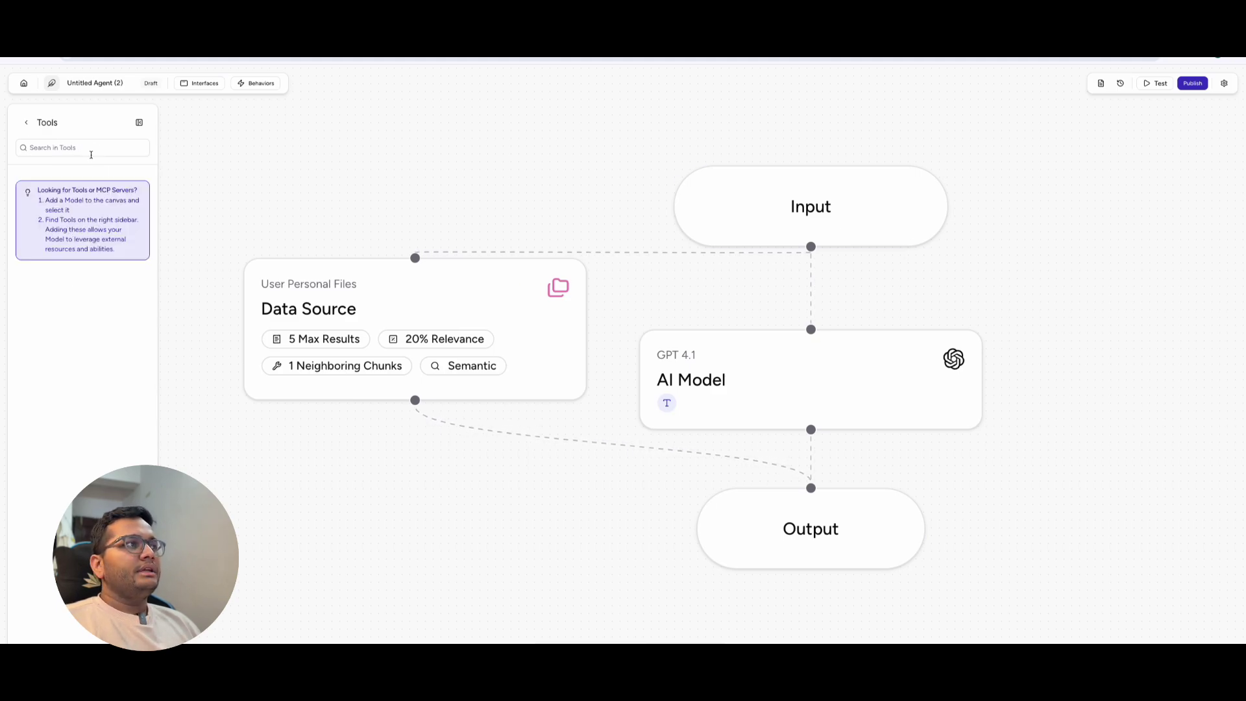
{"action": "left_click", "coordinate": [26, 122]}
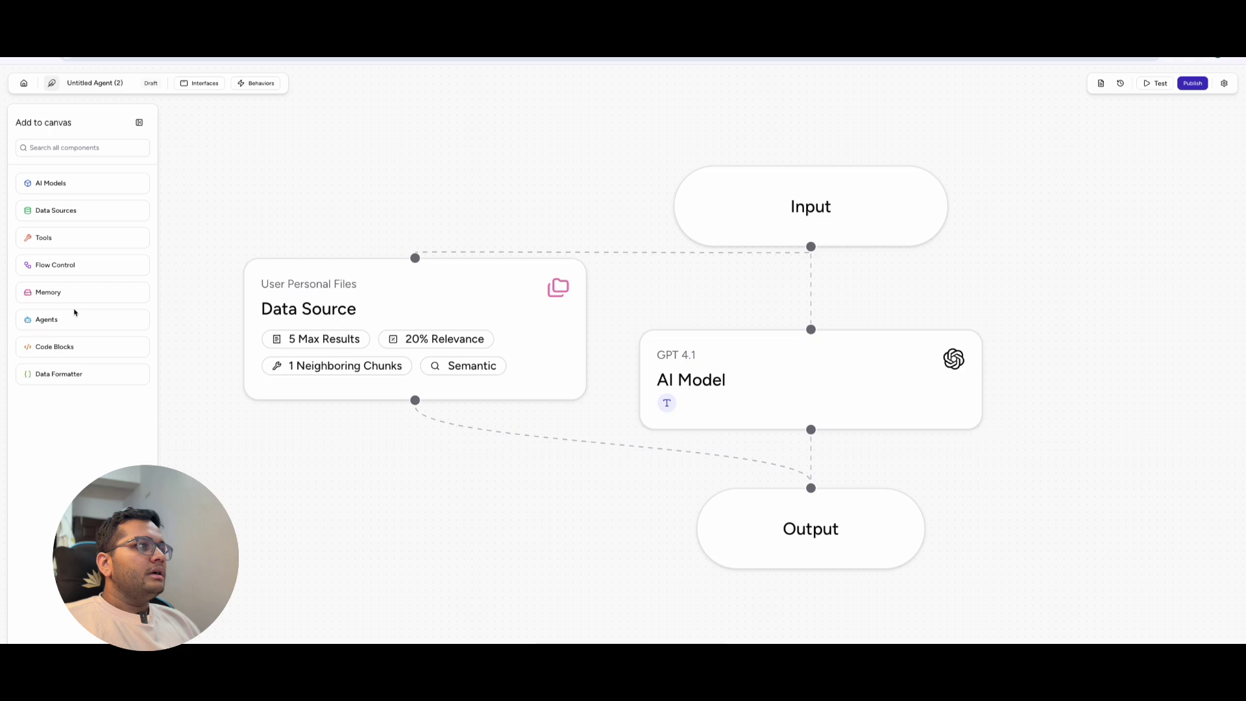
{"action": "left_click", "coordinate": [79, 352]}
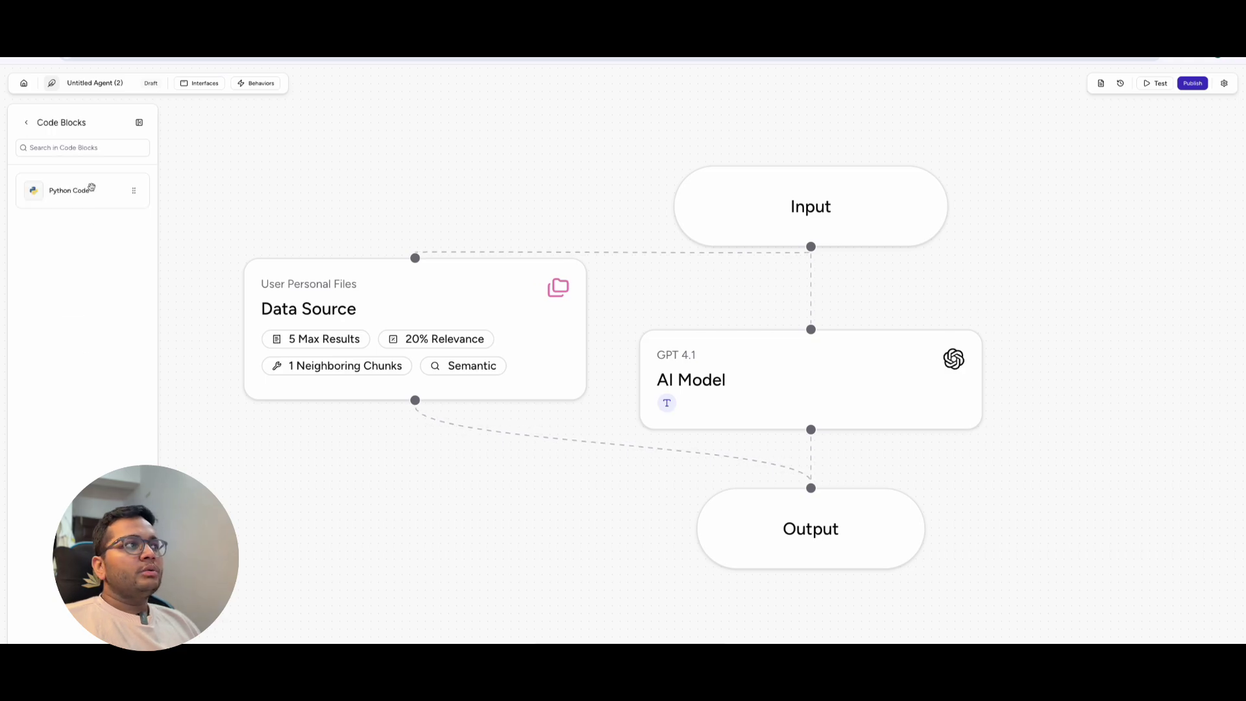
{"action": "left_click_drag", "start_coordinate": [84, 190], "coordinate": [1083, 282]}
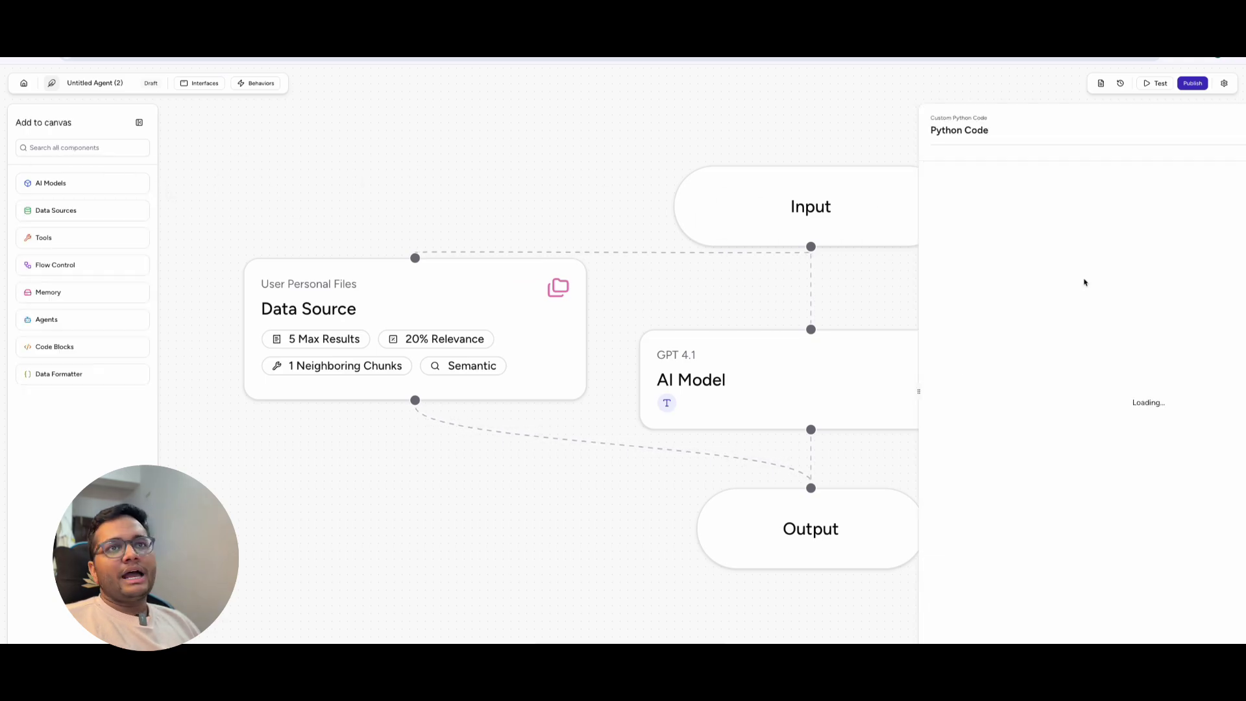
{"action": "left_click", "coordinate": [438, 212]}
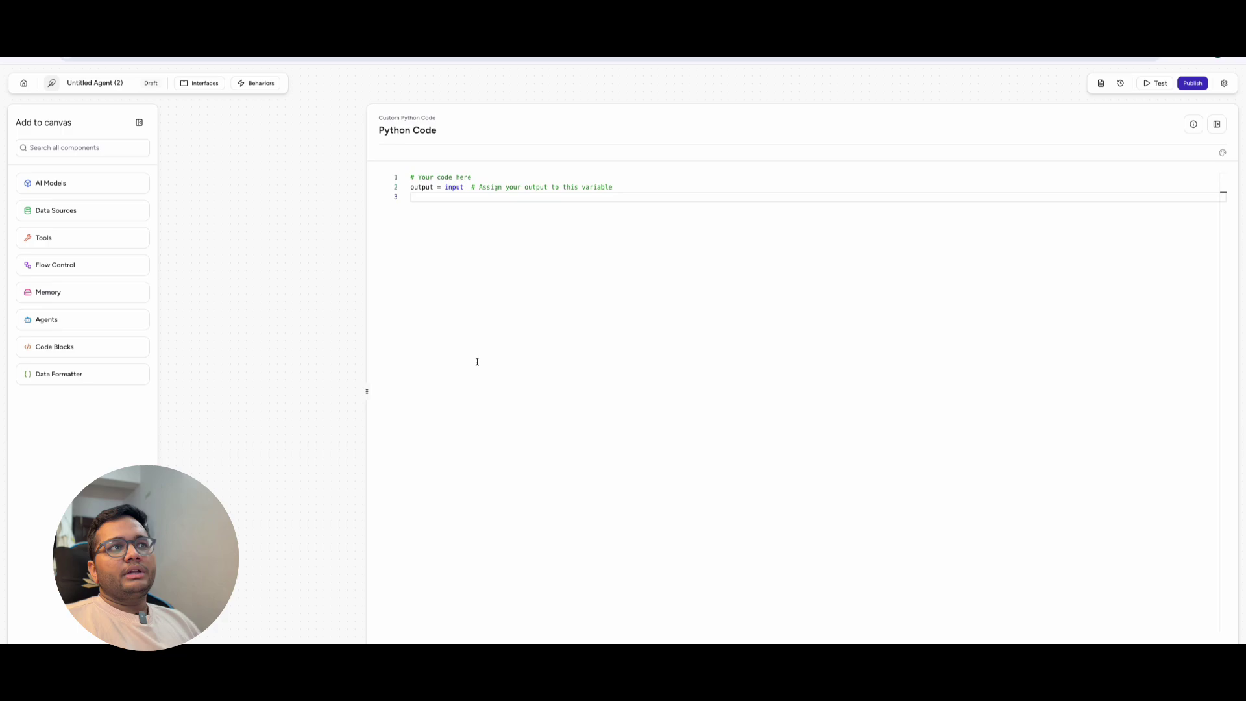
{"action": "left_click", "coordinate": [1217, 124]}
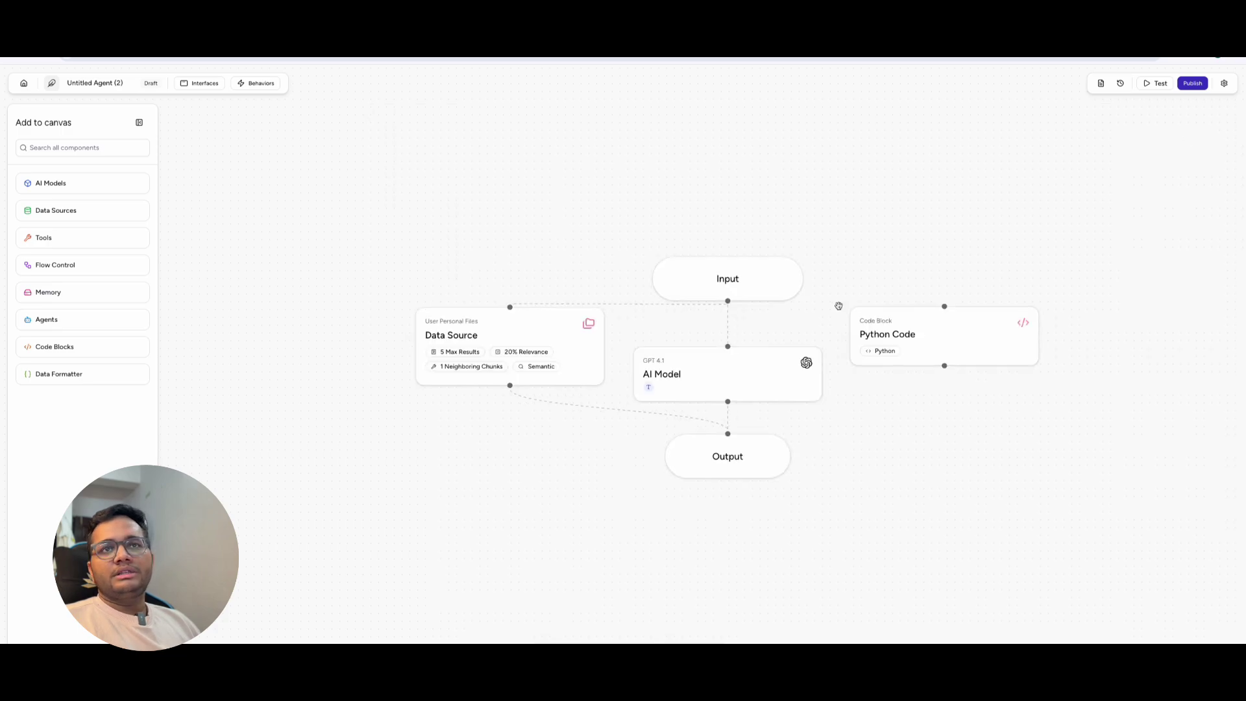
{"action": "left_click_drag", "start_coordinate": [772, 295], "coordinate": [753, 106]}
{"action": "left_click_drag", "start_coordinate": [727, 345], "coordinate": [1137, 239]}
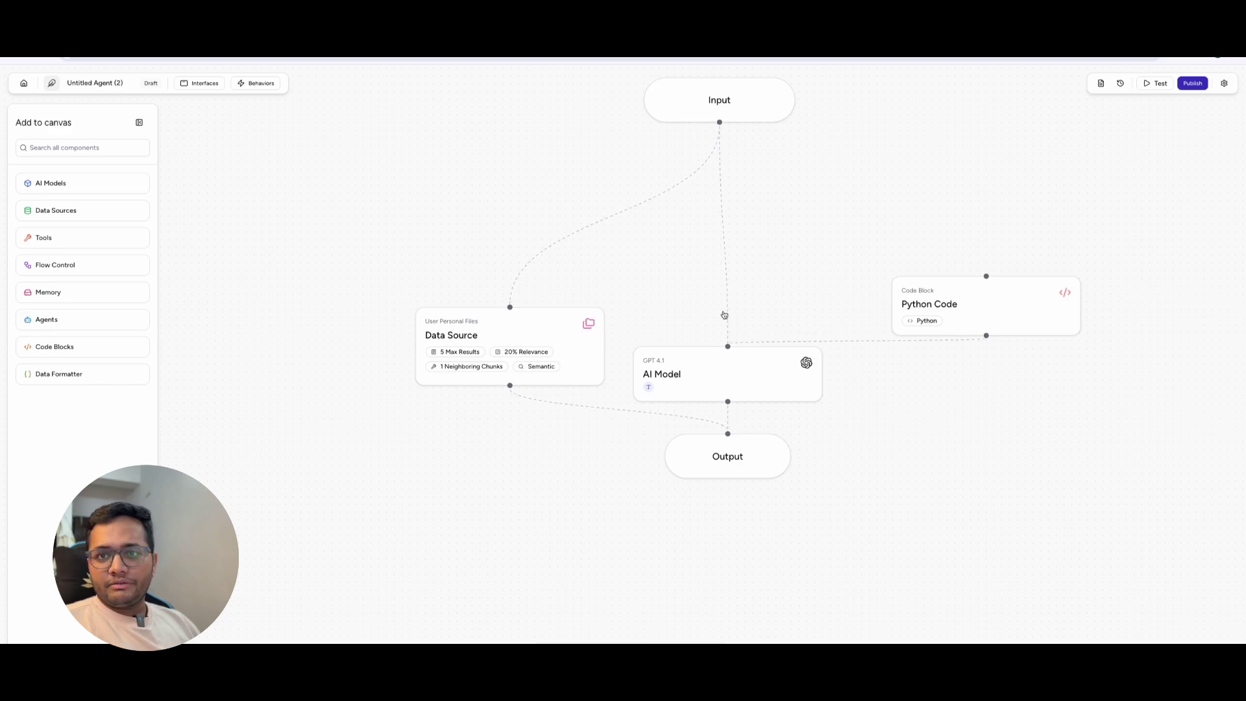
{"action": "scroll", "coordinate": [765, 228], "scroll_direction": "up", "scroll_amount": 1}
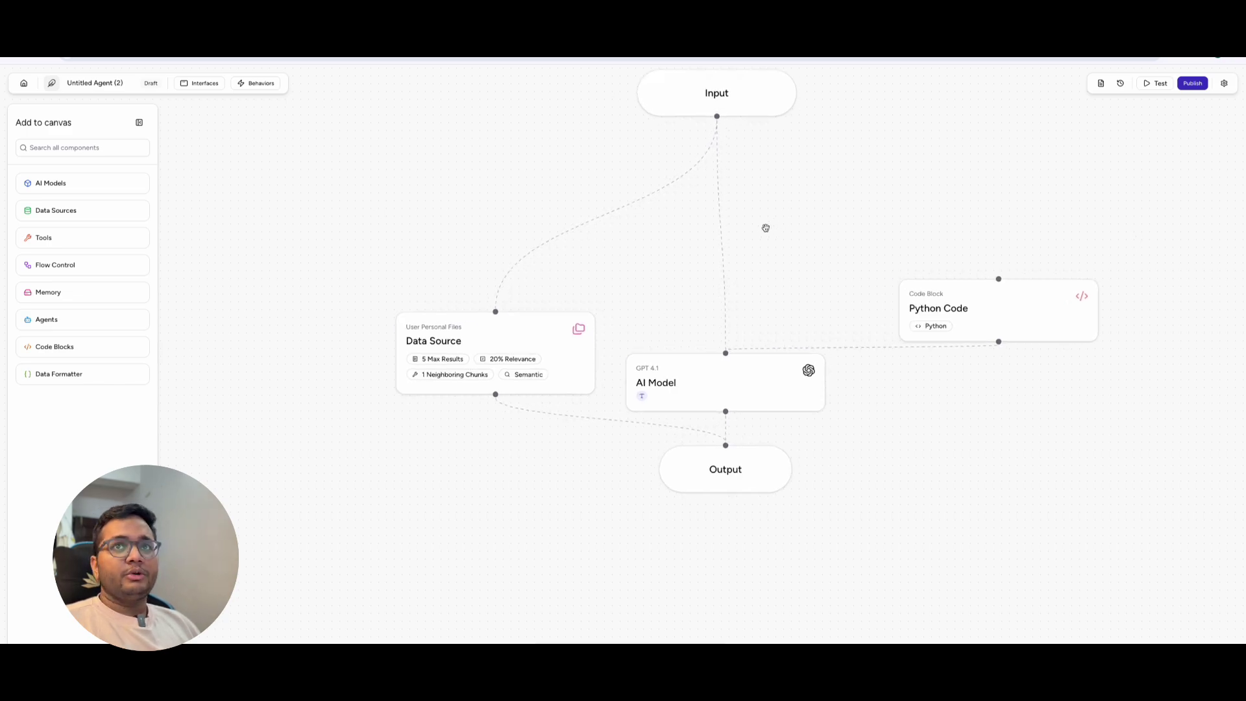
{"action": "scroll", "coordinate": [765, 228], "scroll_direction": "down", "scroll_amount": 4}
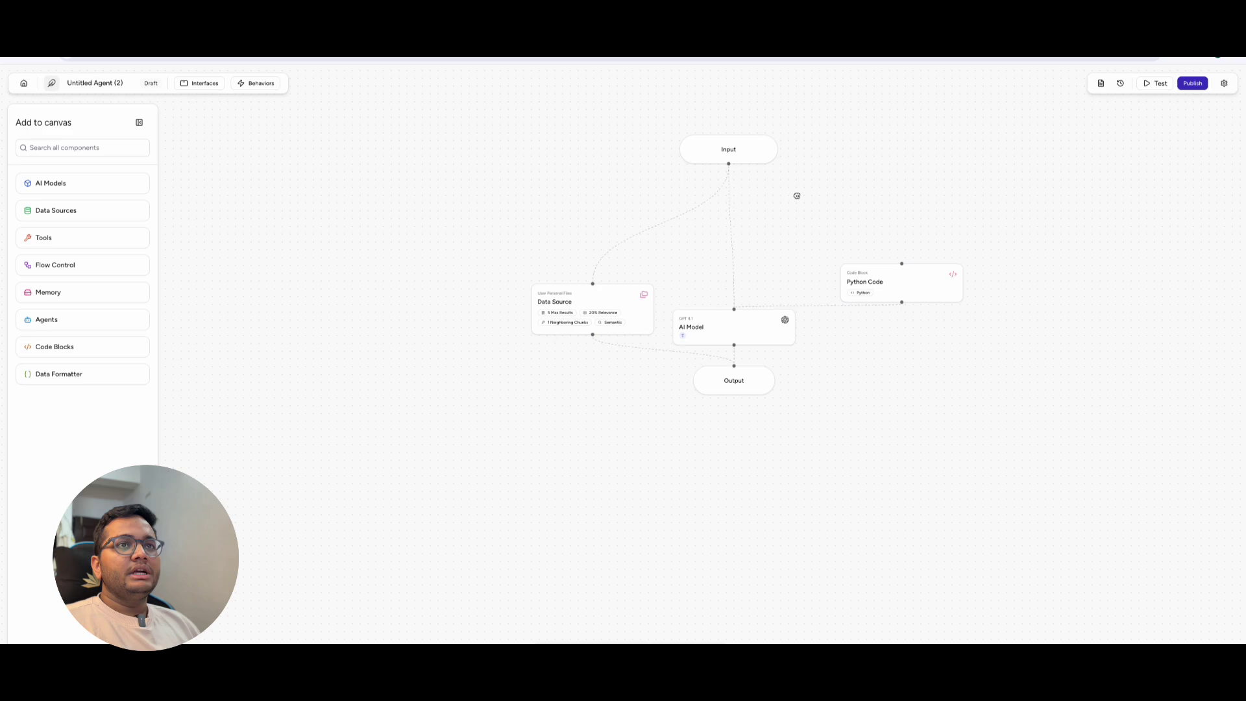
{"action": "scroll", "coordinate": [797, 195], "scroll_direction": "up", "scroll_amount": 3}
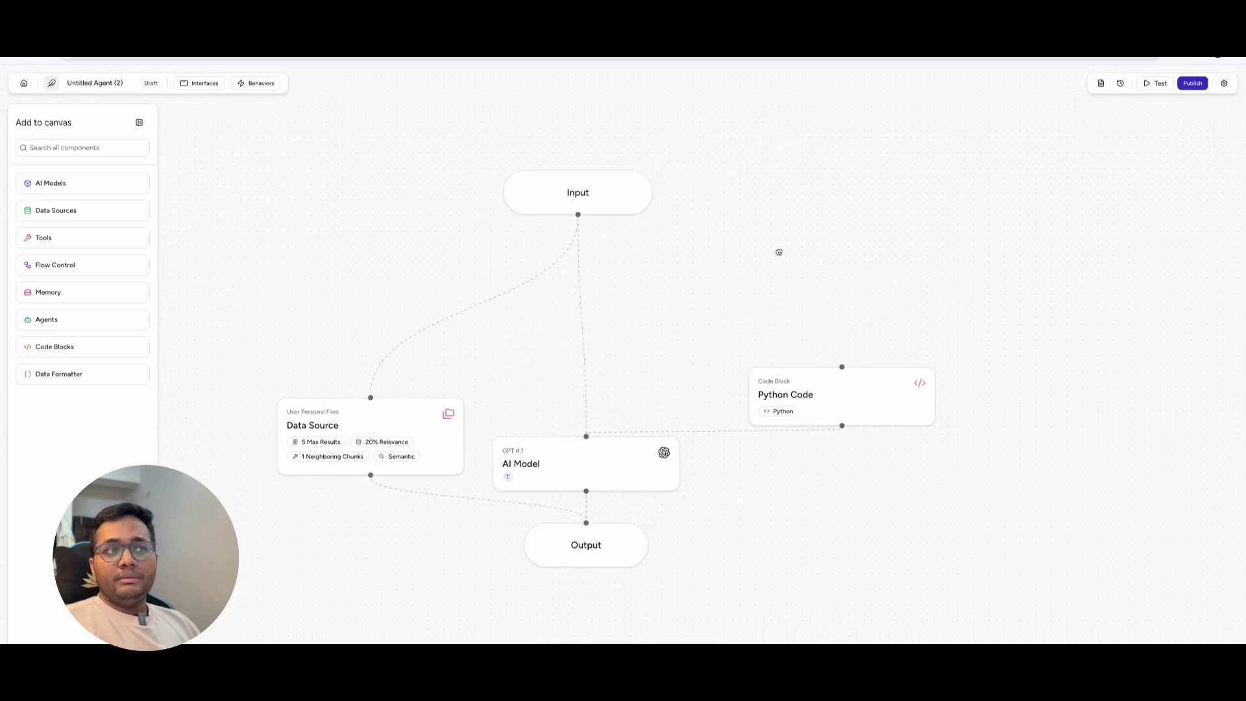
{"action": "scroll", "coordinate": [779, 252], "scroll_direction": "left", "scroll_amount": 2}
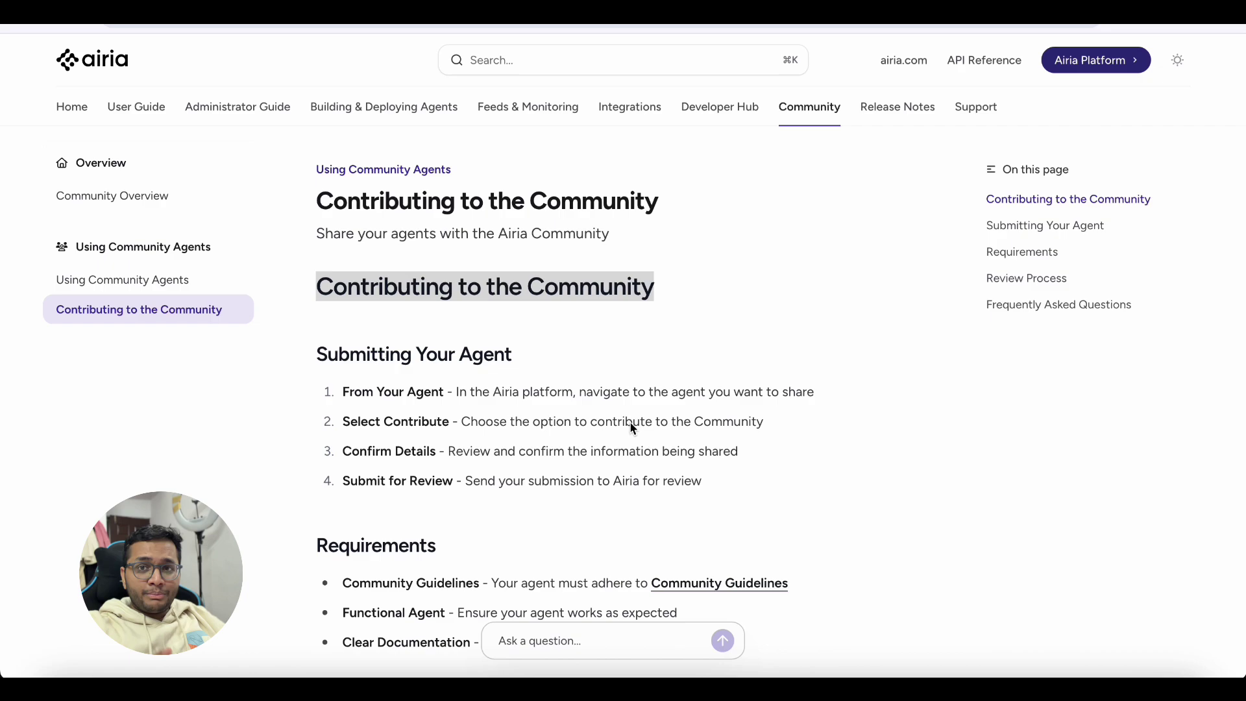
Read the Contributing to the Community guide, highlighting the Select Contribute and Confirm Details steps
{"action": "triple_click", "coordinate": [591, 293]}
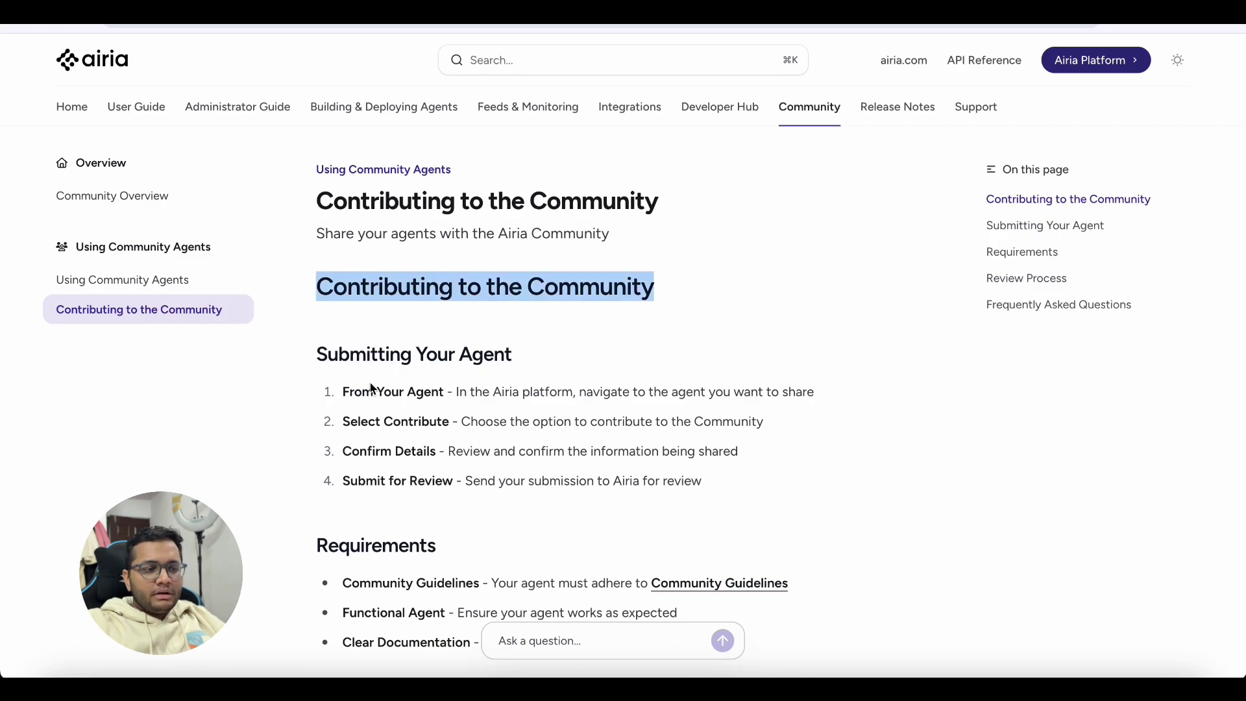
{"action": "scroll", "coordinate": [607, 363], "scroll_direction": "down", "scroll_amount": 2}
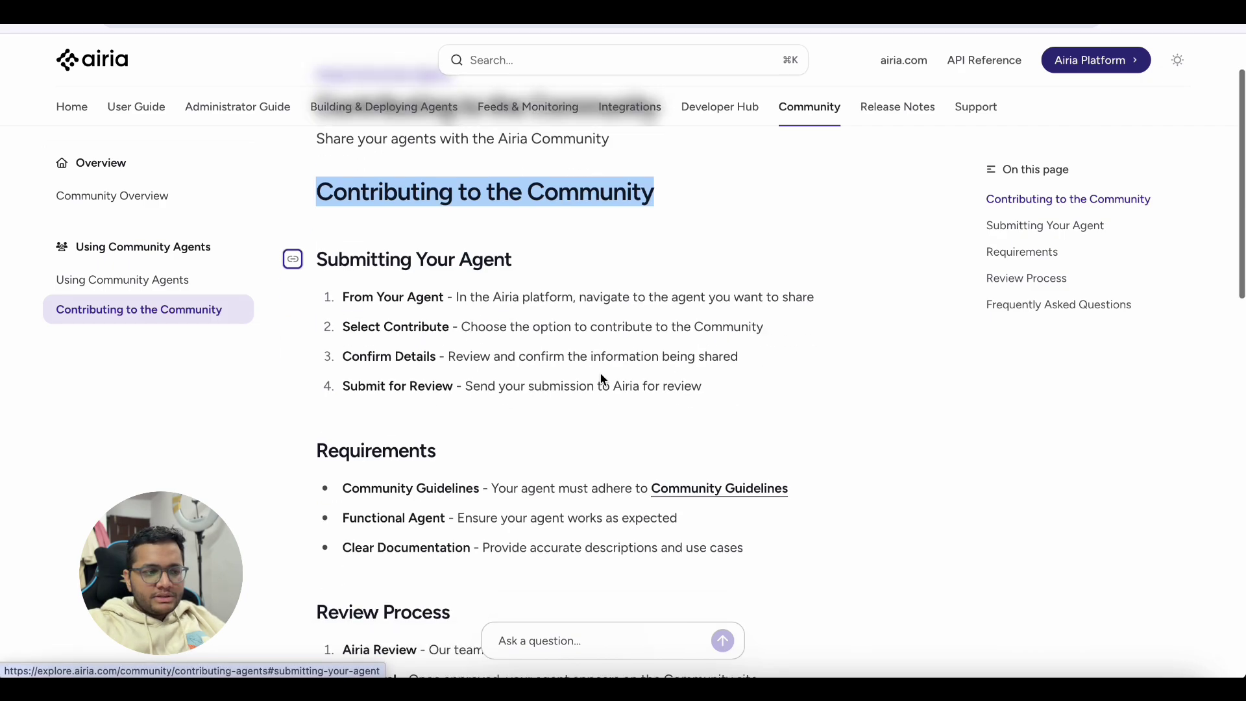
{"action": "left_click_drag", "start_coordinate": [362, 283], "coordinate": [544, 284]}
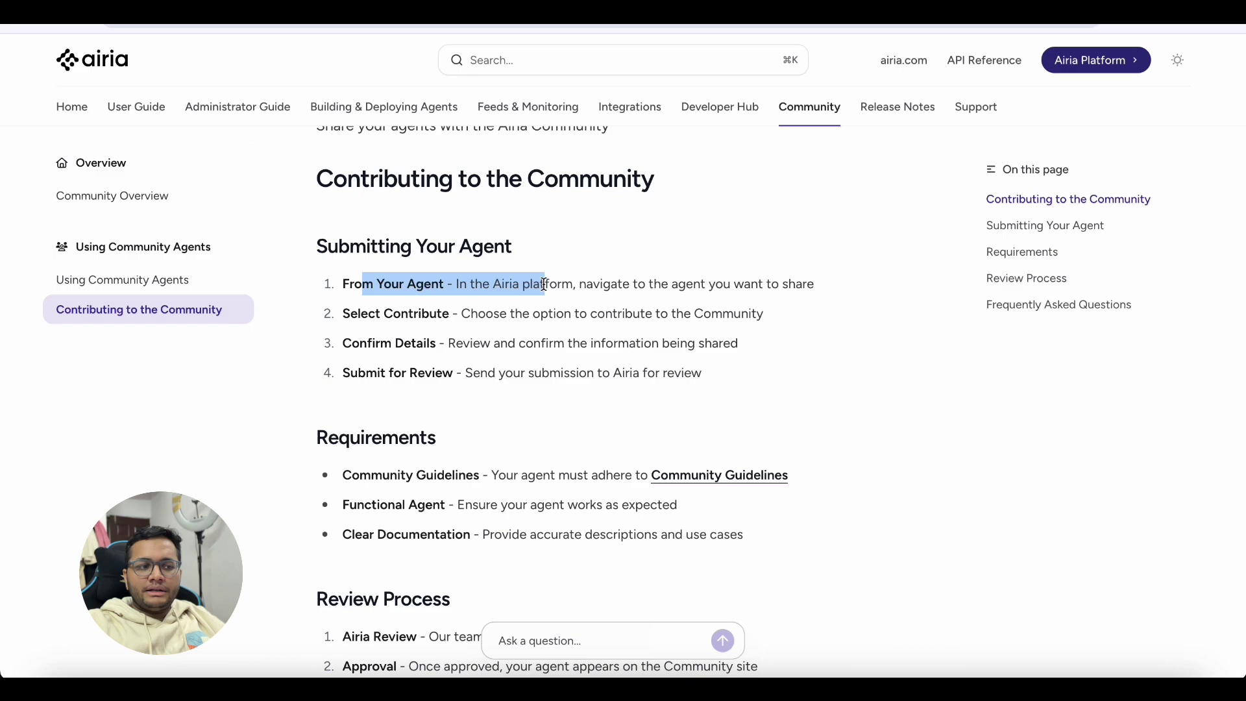
{"action": "left_click", "coordinate": [471, 314]}
{"action": "left_click_drag", "start_coordinate": [501, 314], "coordinate": [738, 317]}
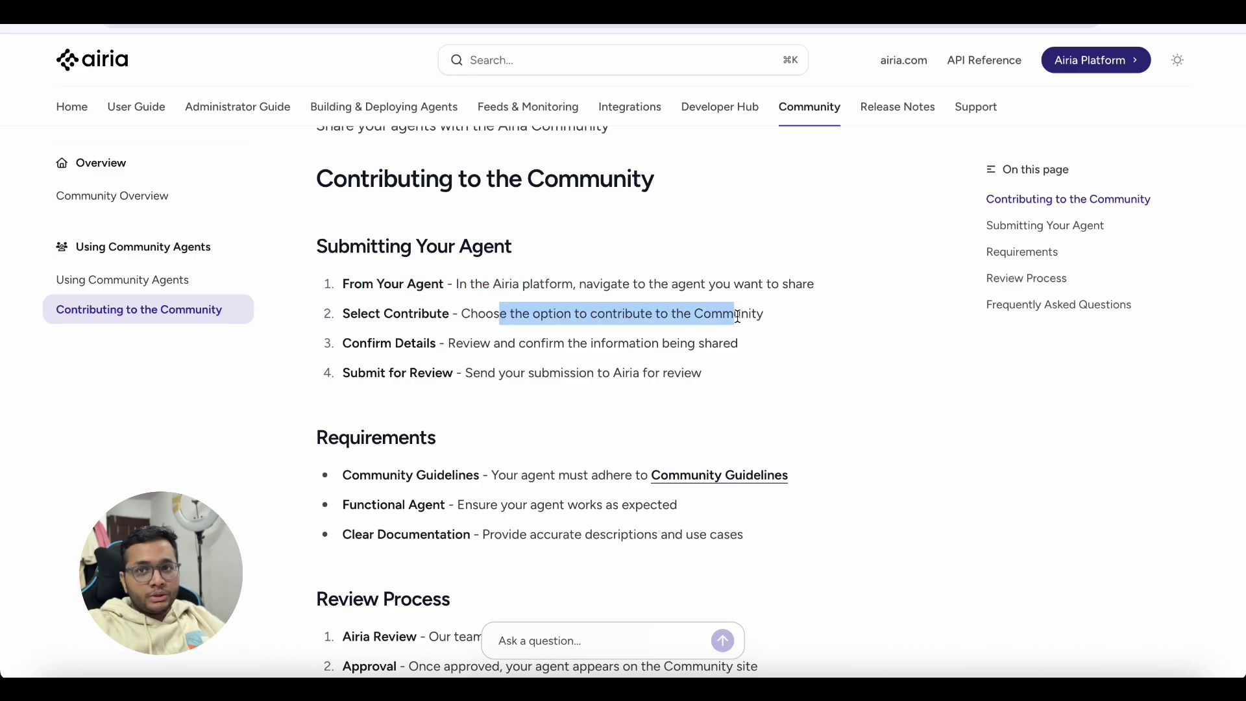
{"action": "left_click_drag", "start_coordinate": [464, 344], "coordinate": [529, 371]}
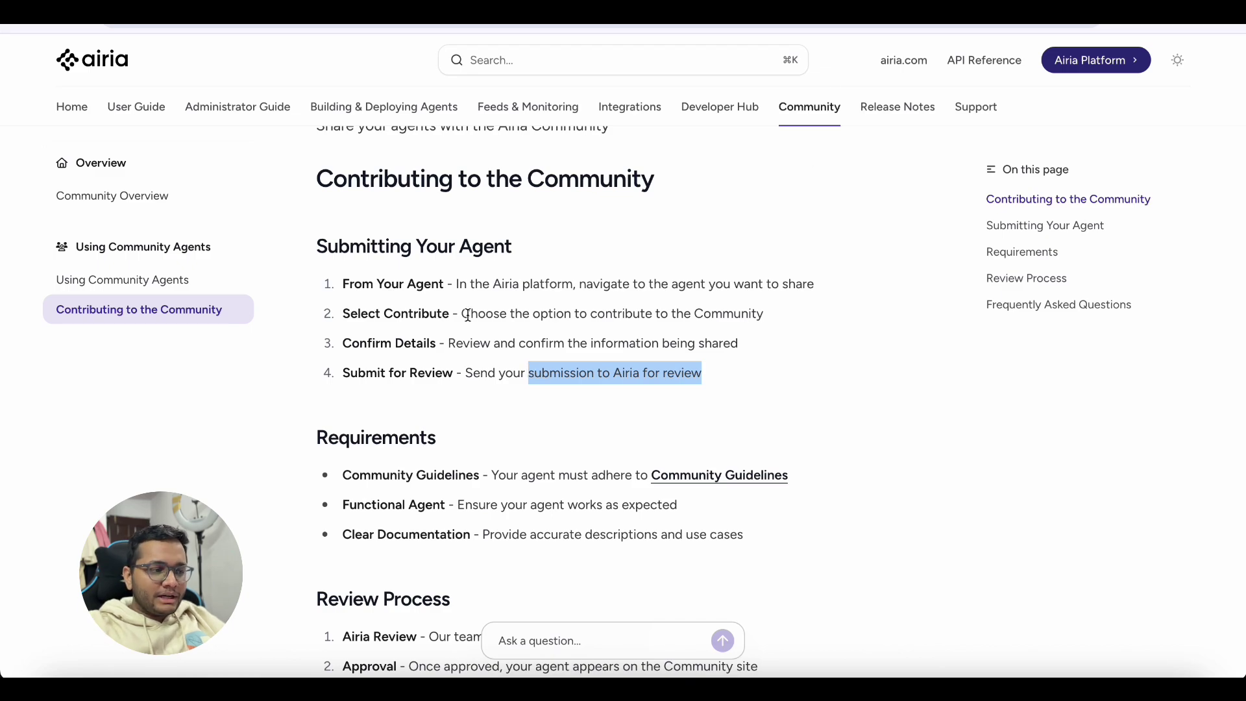
{"action": "scroll", "coordinate": [466, 313], "scroll_direction": "down", "scroll_amount": 2}
{"action": "scroll", "coordinate": [388, 463], "scroll_direction": "down", "scroll_amount": 8}
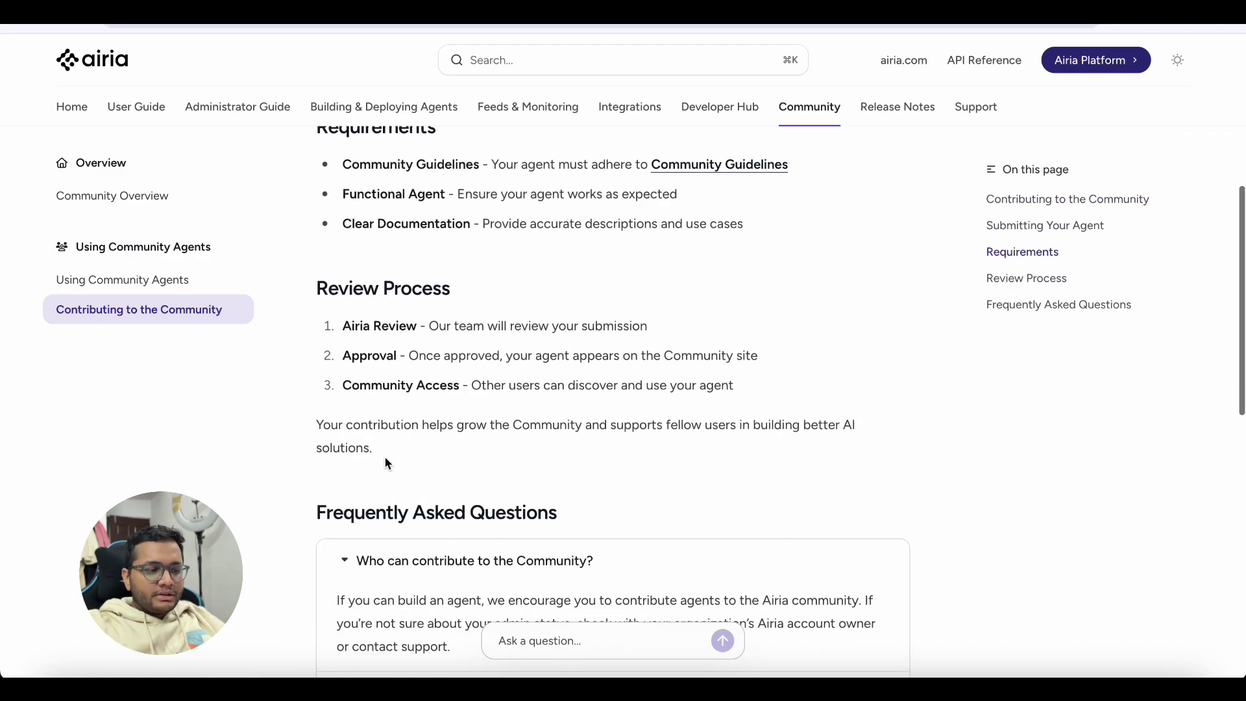
{"action": "scroll", "coordinate": [388, 463], "scroll_direction": "up", "scroll_amount": 9}
{"action": "scroll", "coordinate": [384, 457], "scroll_direction": "up", "scroll_amount": 3}
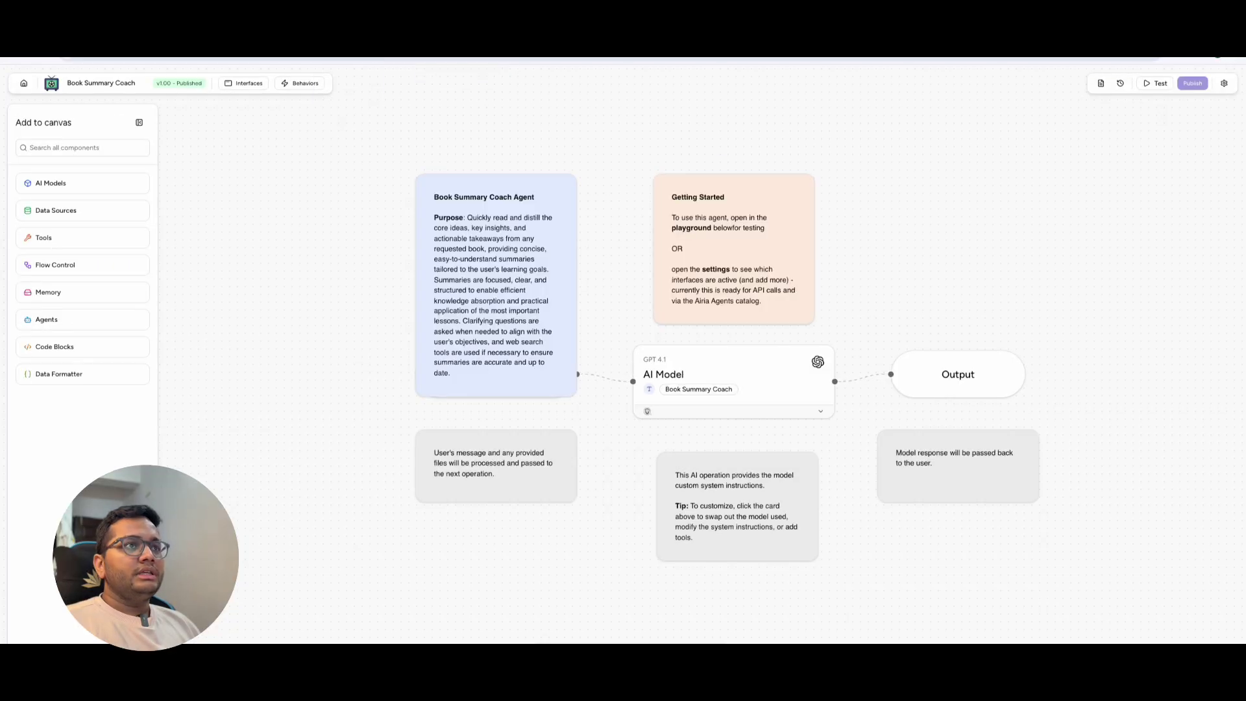
{"action": "left_click_drag", "start_coordinate": [634, 122], "coordinate": [536, 111]}
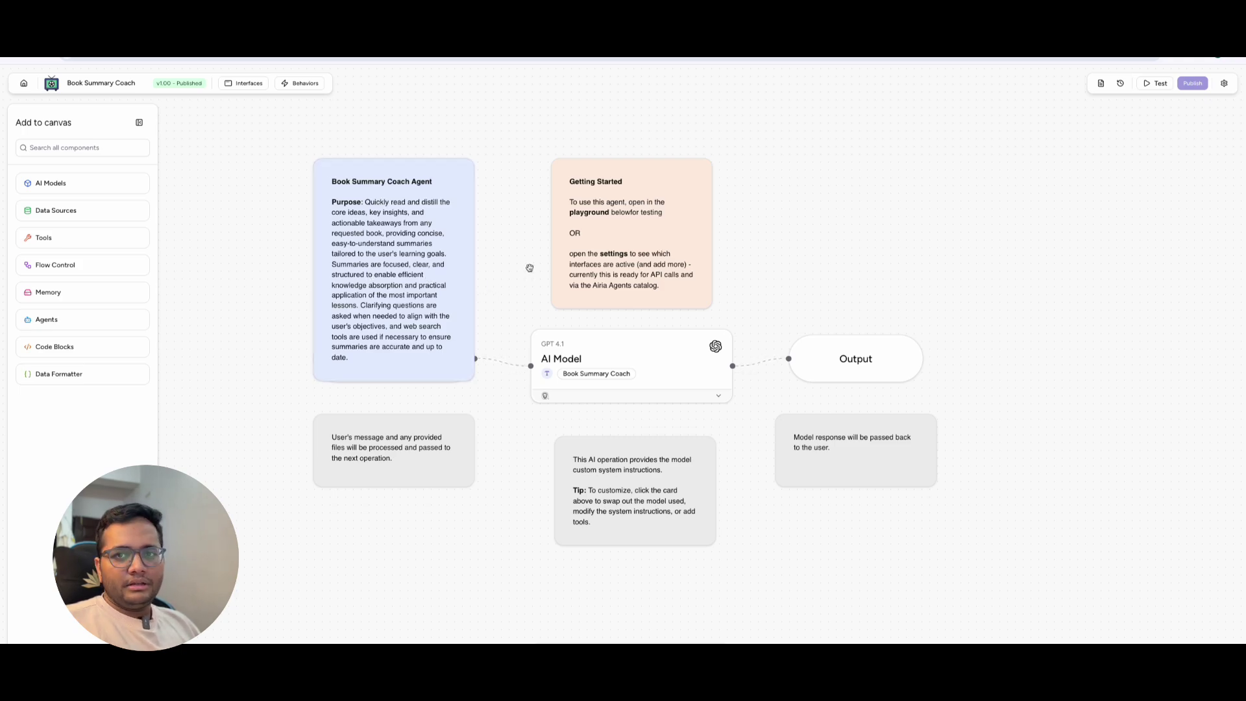
{"action": "left_click", "coordinate": [690, 384]}
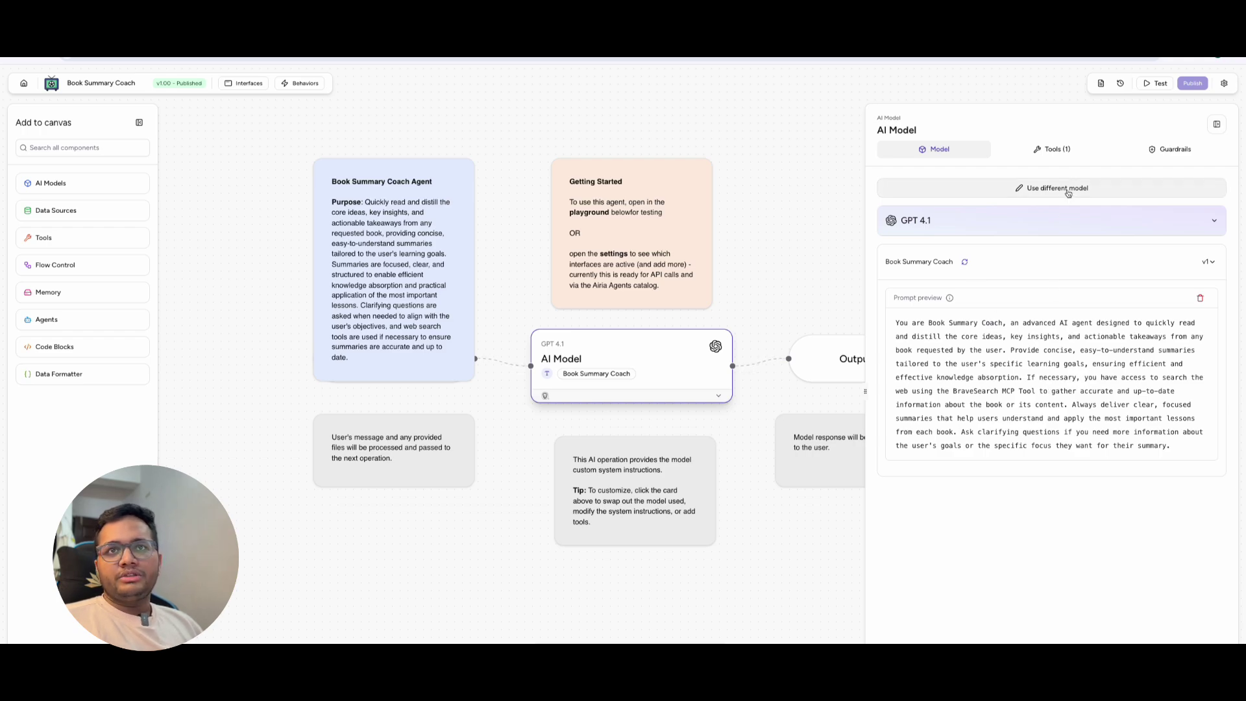
{"action": "left_click", "coordinate": [1214, 221]}
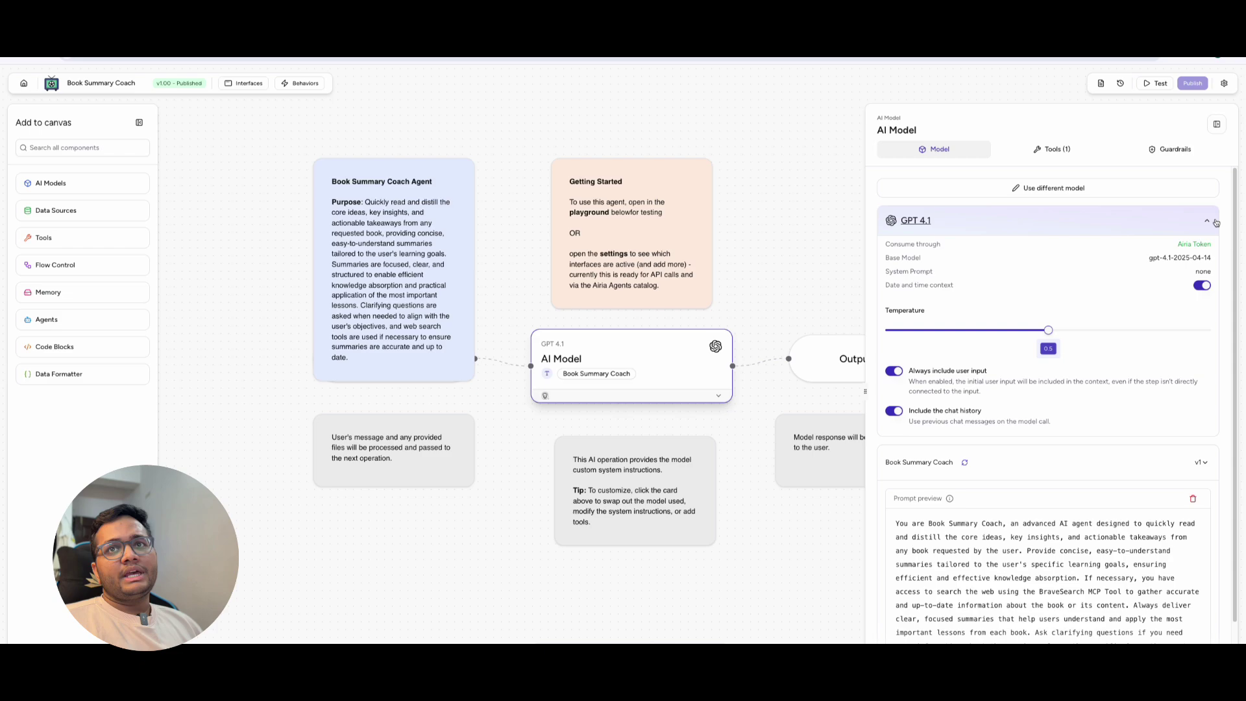
{"action": "left_click", "coordinate": [1216, 223]}
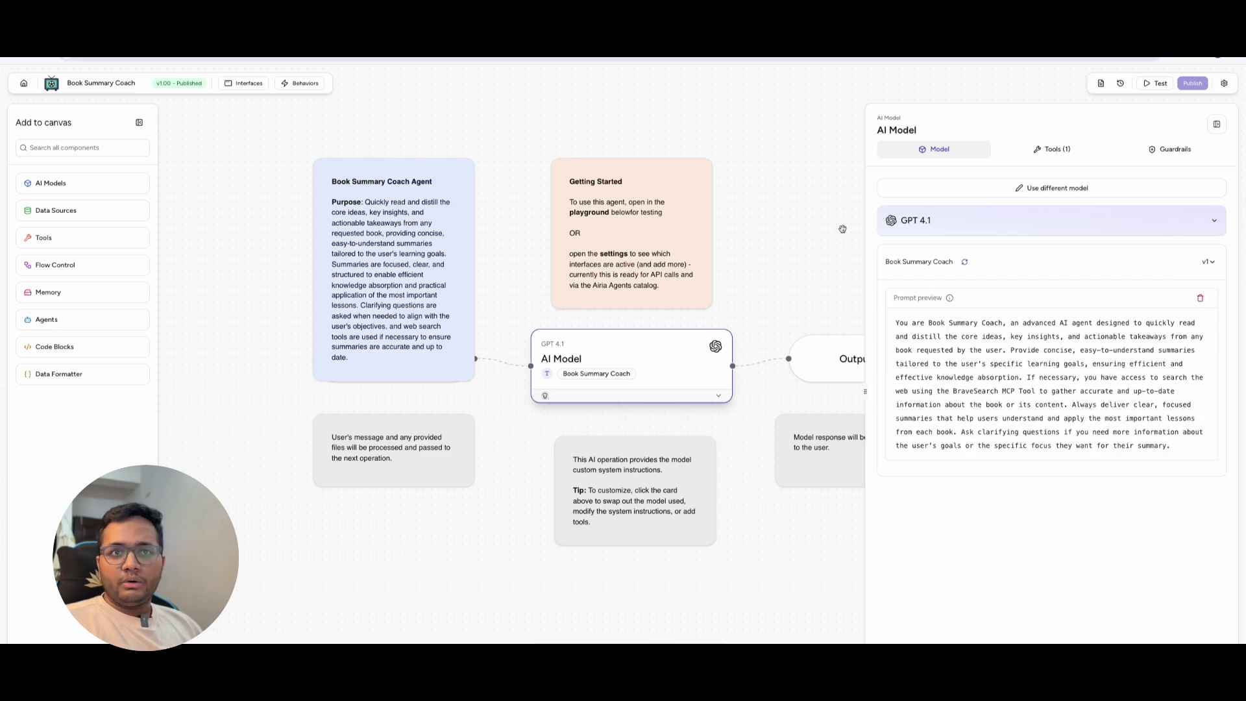
{"action": "left_click", "coordinate": [842, 227]}
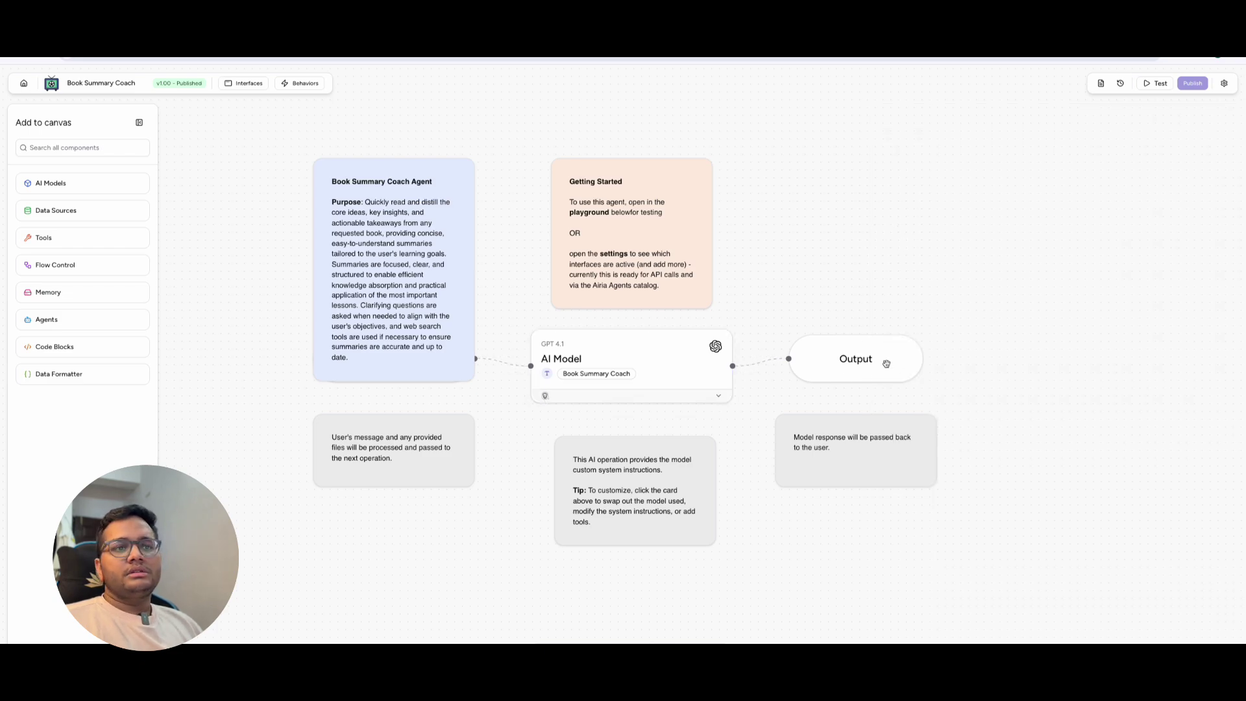
Open the Book Summary Coach in Test view at Version 1.00 (Published)
{"action": "left_click", "coordinate": [1155, 91]}
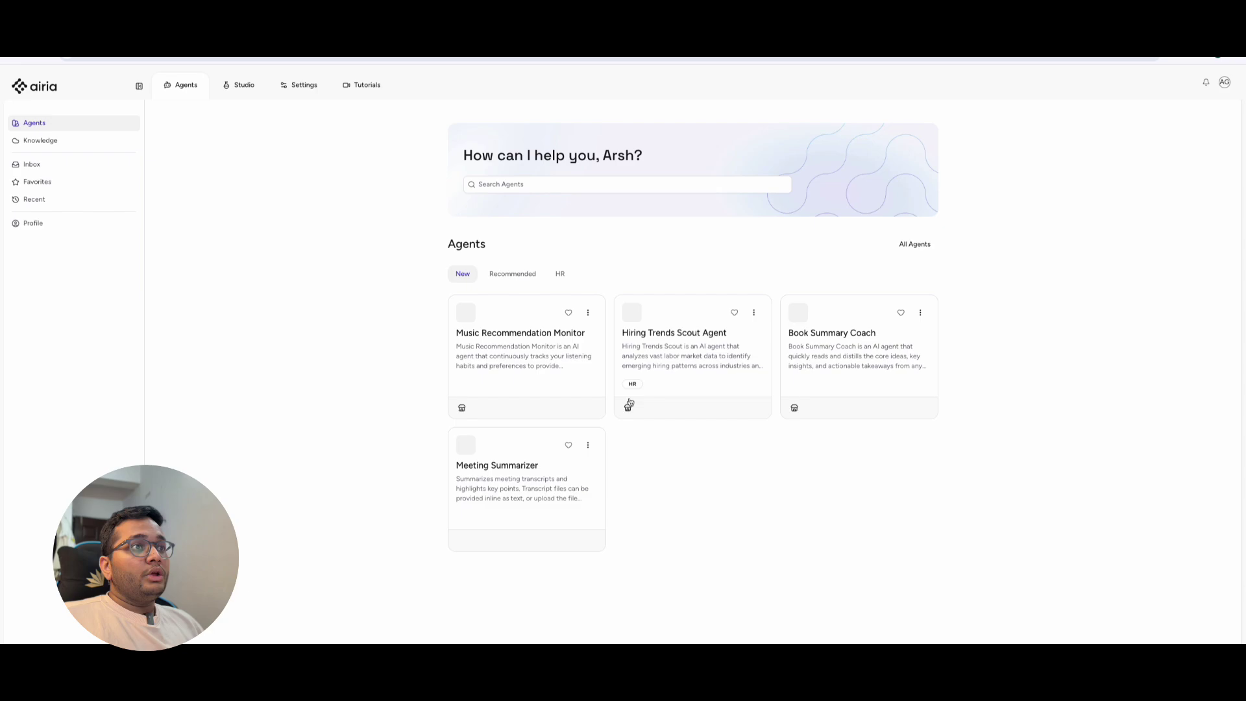
{"action": "left_click", "coordinate": [873, 360]}
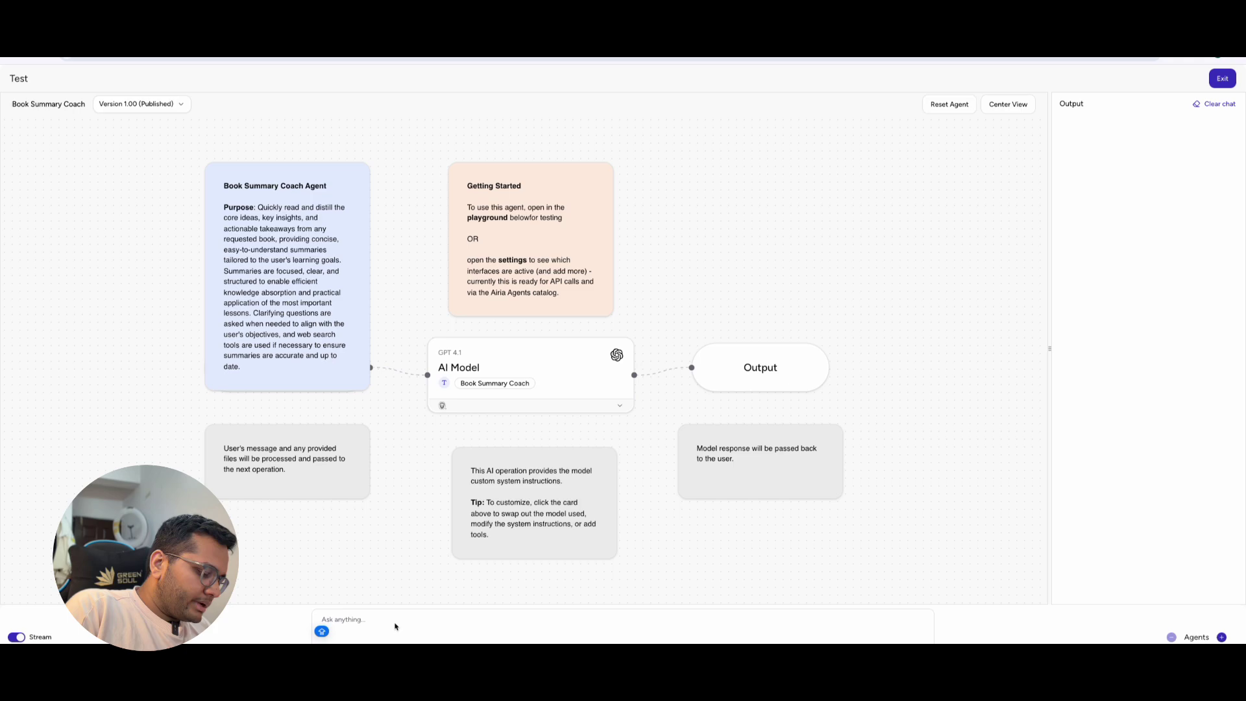
Ask the agent for a detailed in-depth summary of "A diary of a Young girl"
{"action": "type", "text": "I want"}
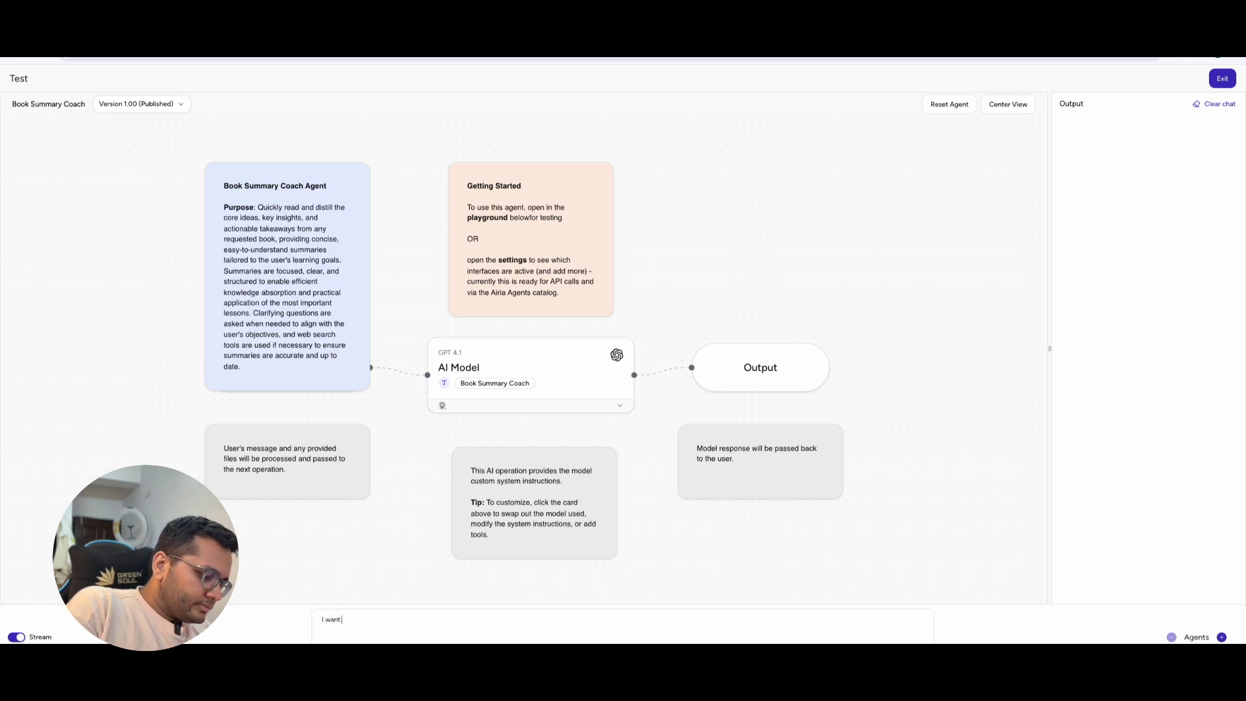
{"action": "type", "text": " a detailed indepth s"}
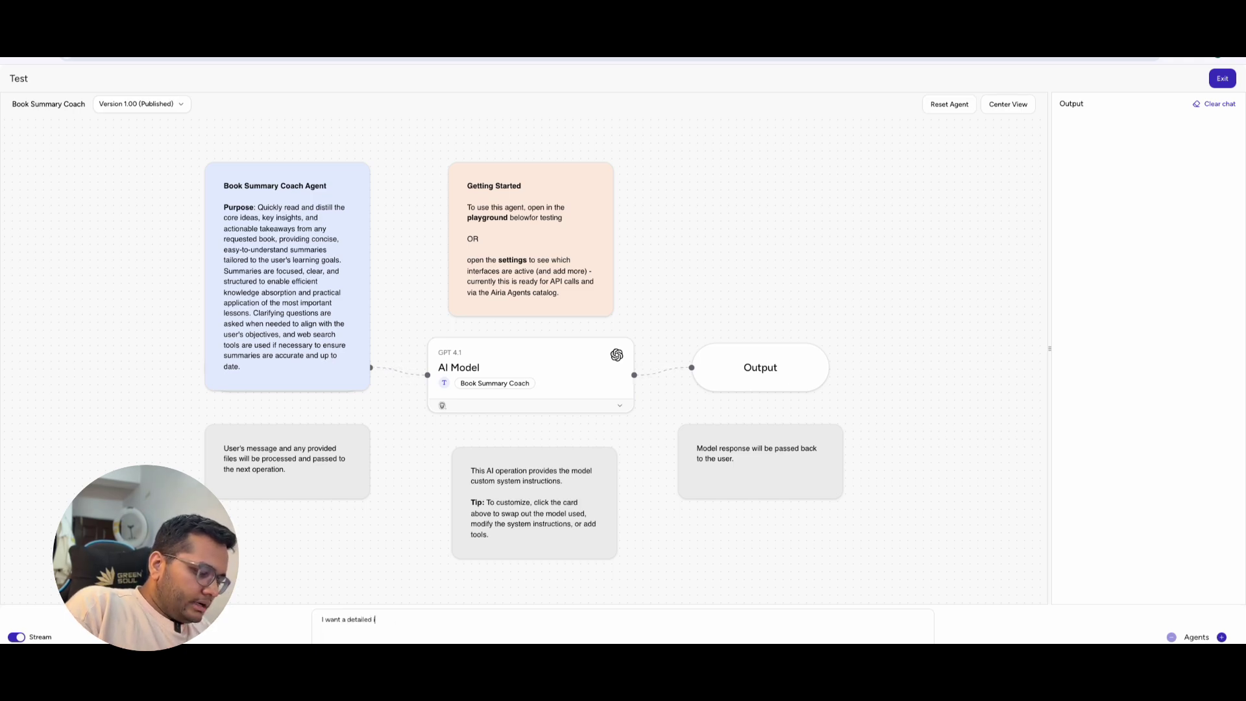
{"action": "type", "text": "umma"}
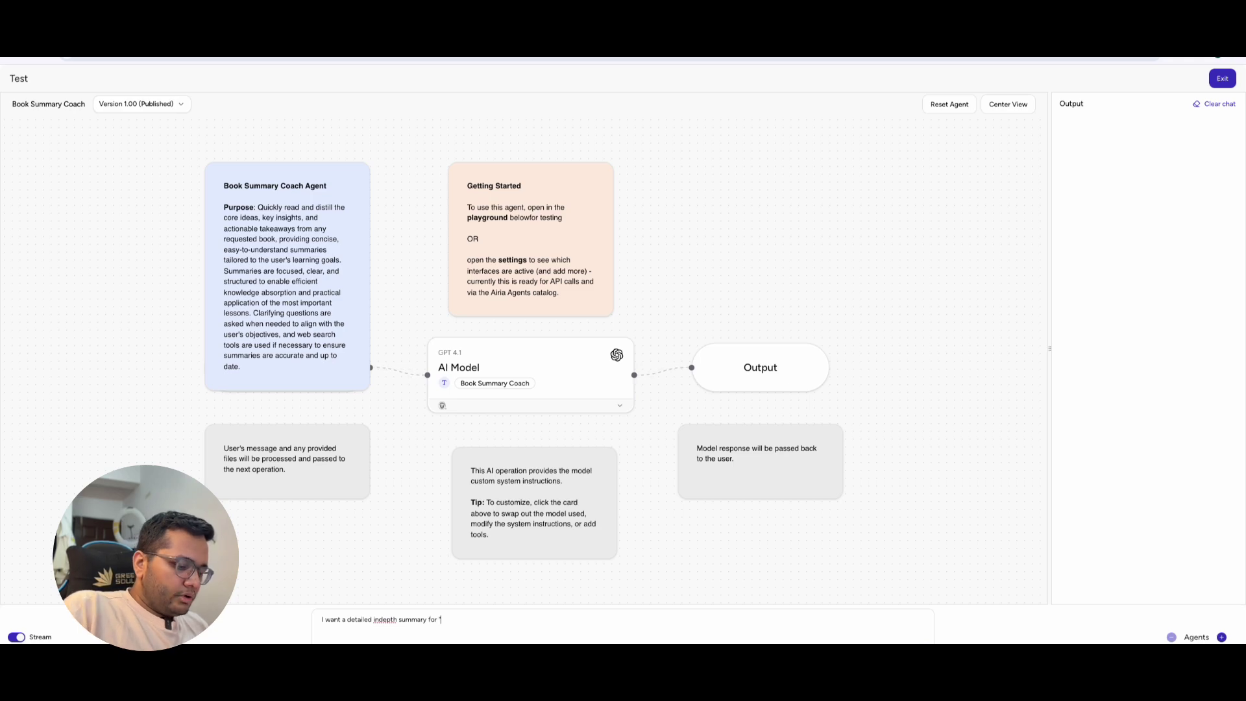
{"action": "type", "text": "ry for \"A dia"}
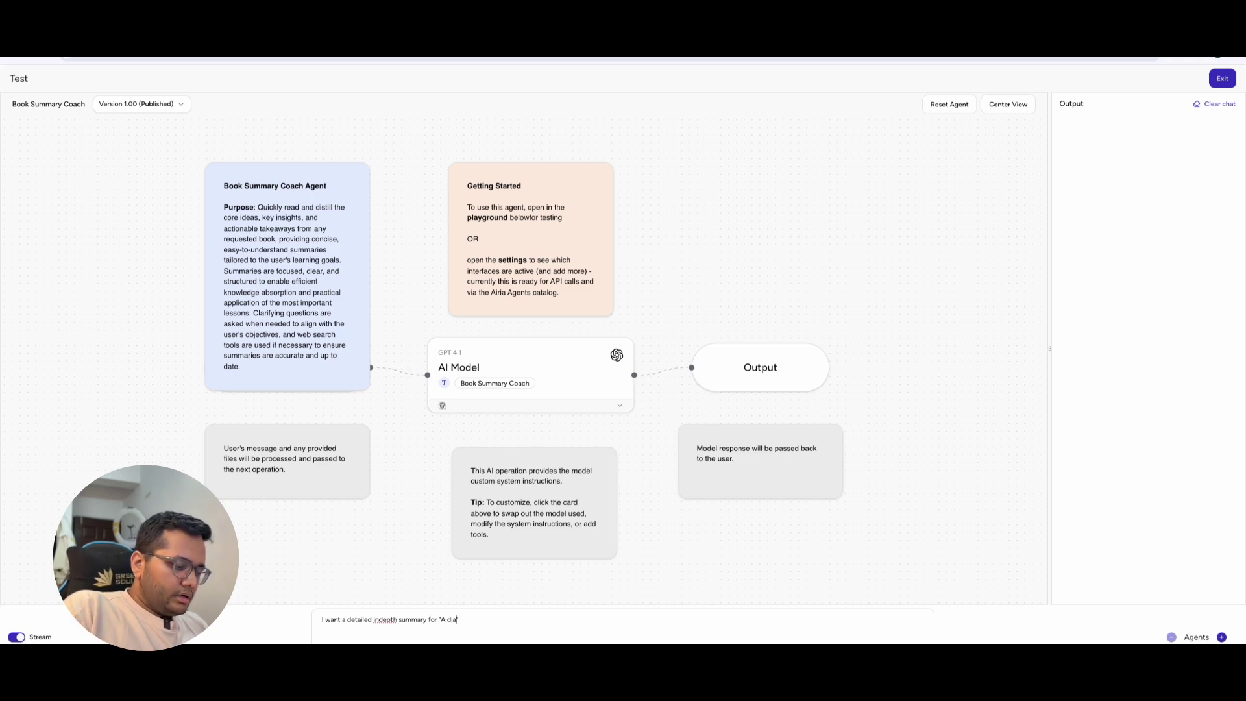
{"action": "type", "text": "ry of a Y"}
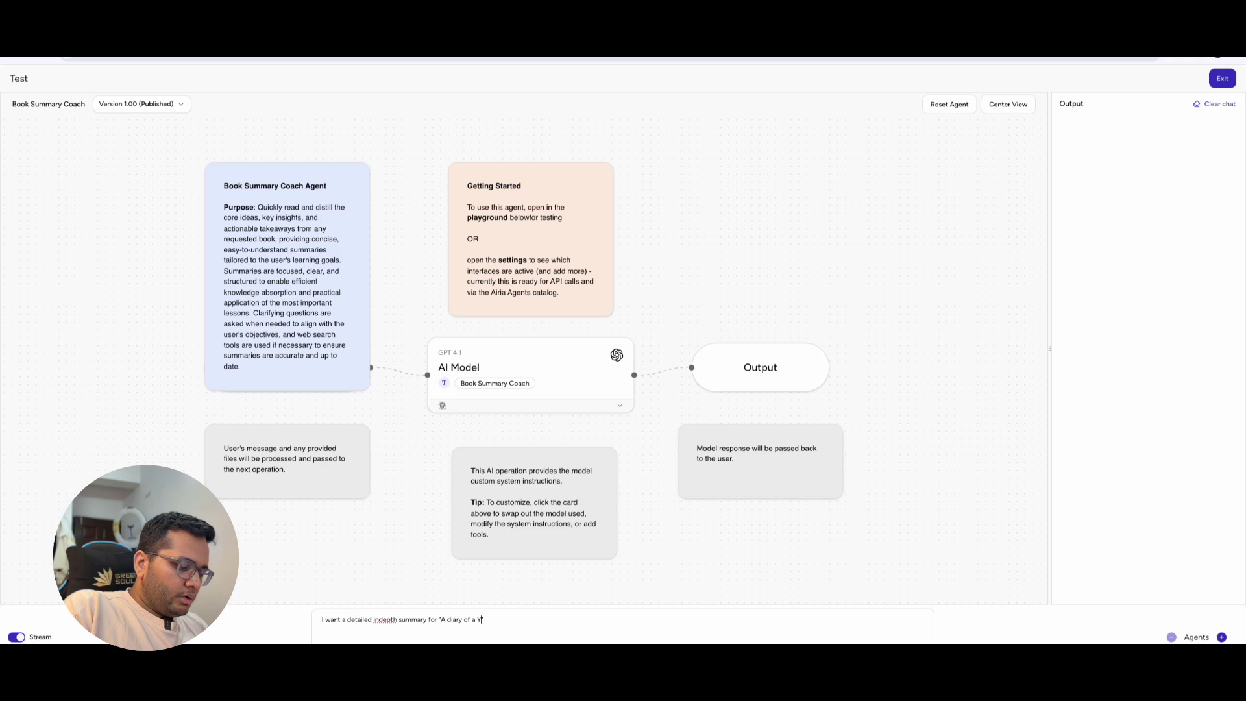
{"action": "type", "text": "oun"}
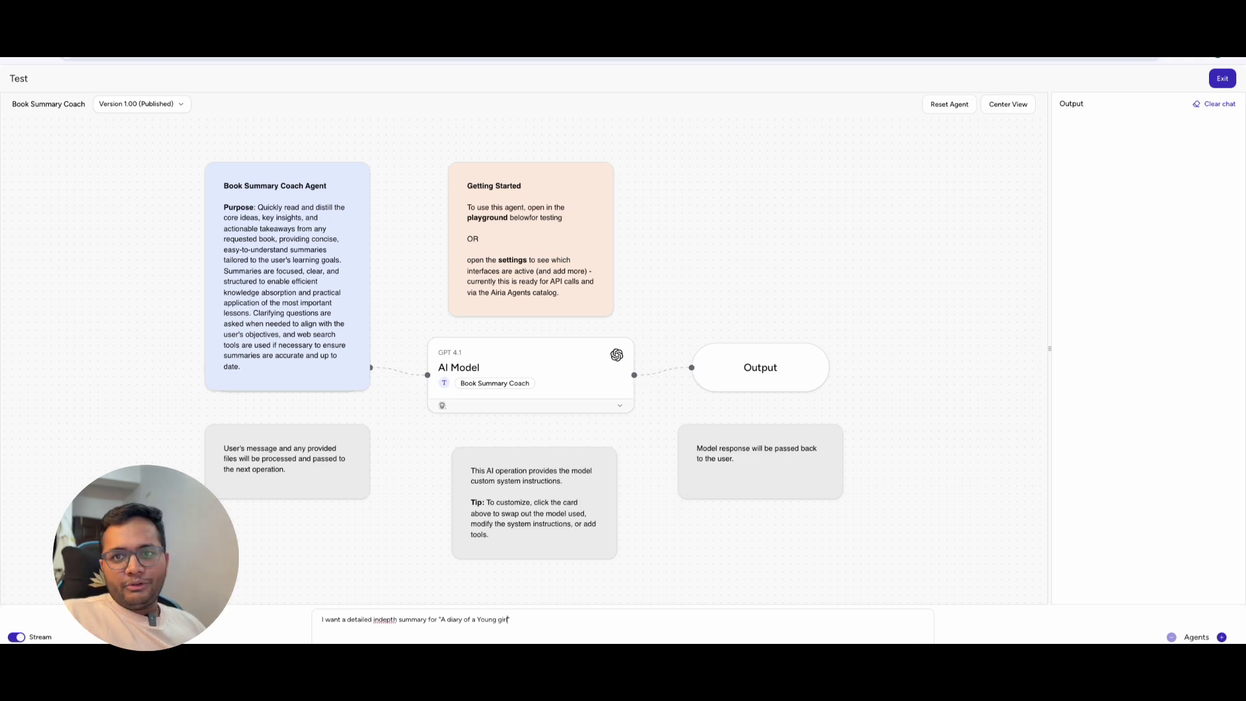
{"action": "type", "text": "g girl\""}
{"action": "key", "text": "Return"}
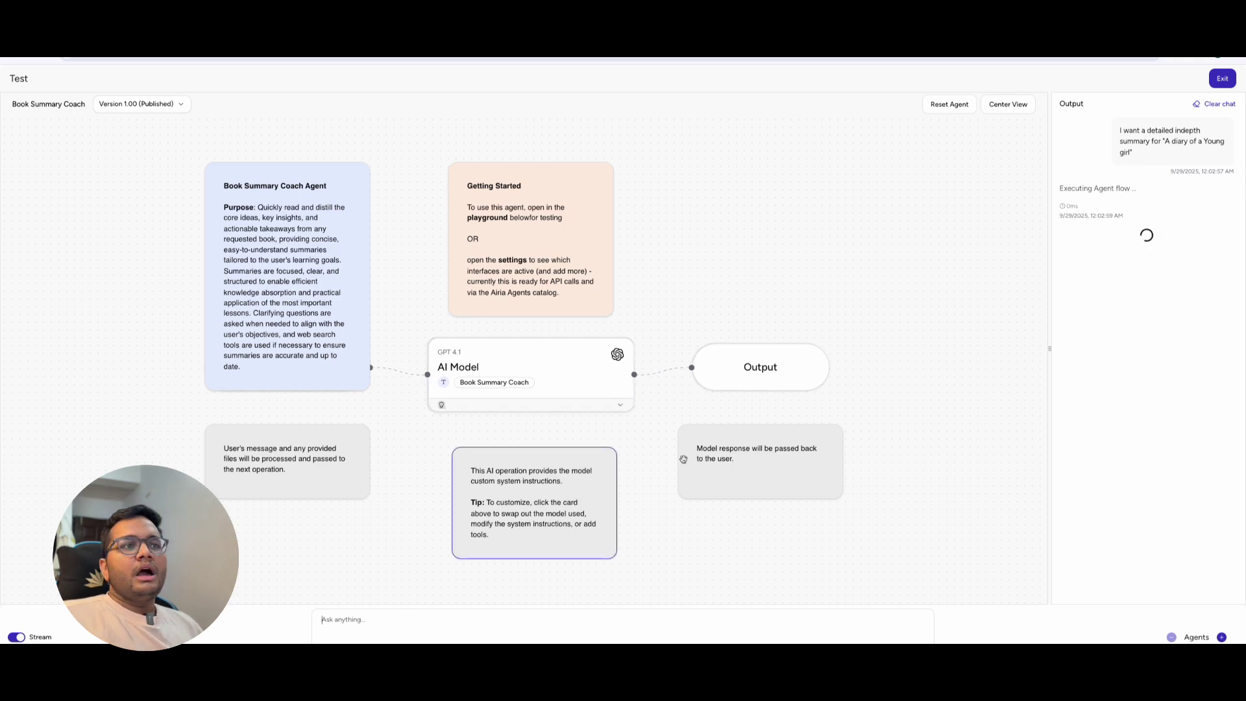
Copy the summary request and send it in a new Book Summary Coach chat thread
{"action": "left_click_drag", "start_coordinate": [1148, 152], "coordinate": [1117, 129]}
{"action": "right_click", "coordinate": [1118, 129]}
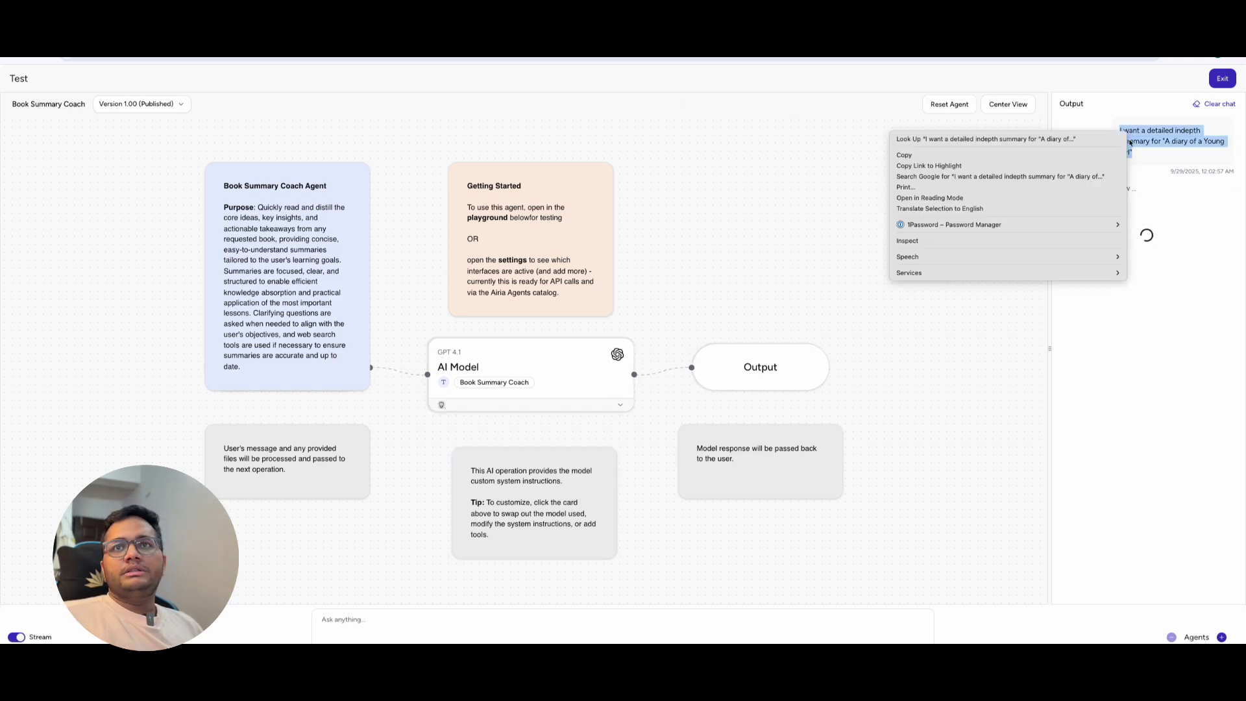
{"action": "left_click", "coordinate": [1053, 156]}
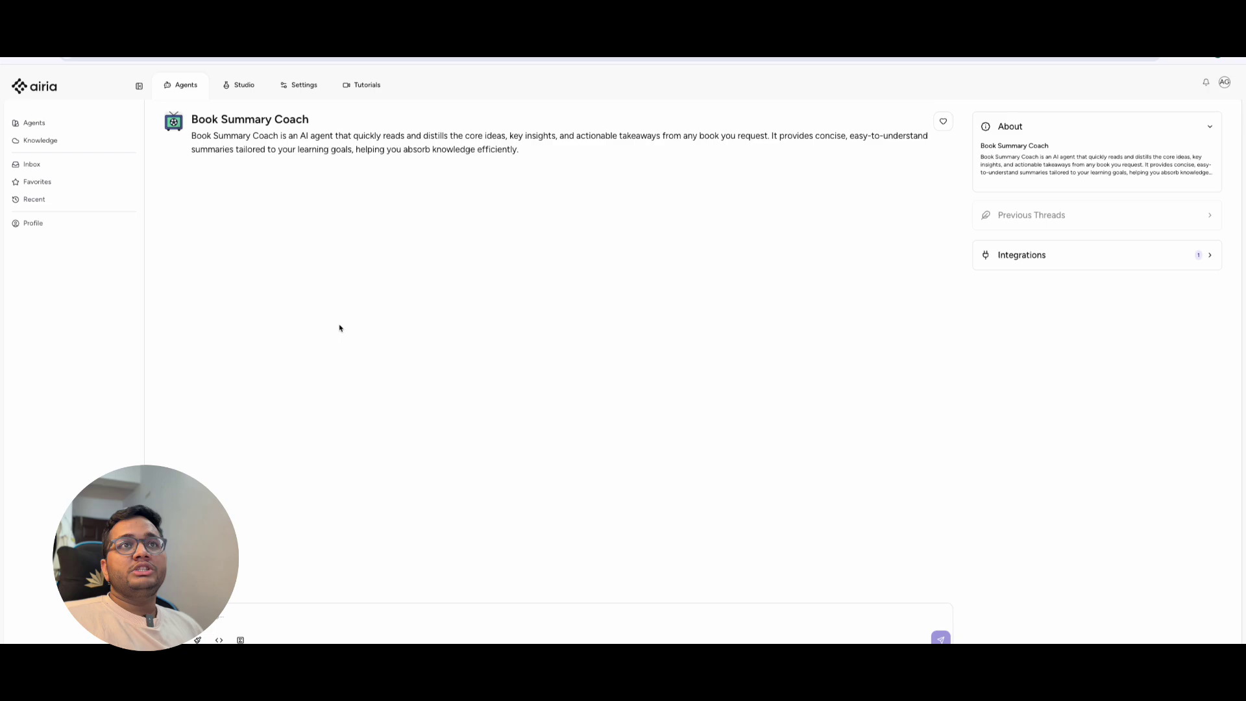
{"action": "right_click", "coordinate": [237, 608]}
{"action": "left_click", "coordinate": [299, 548]}
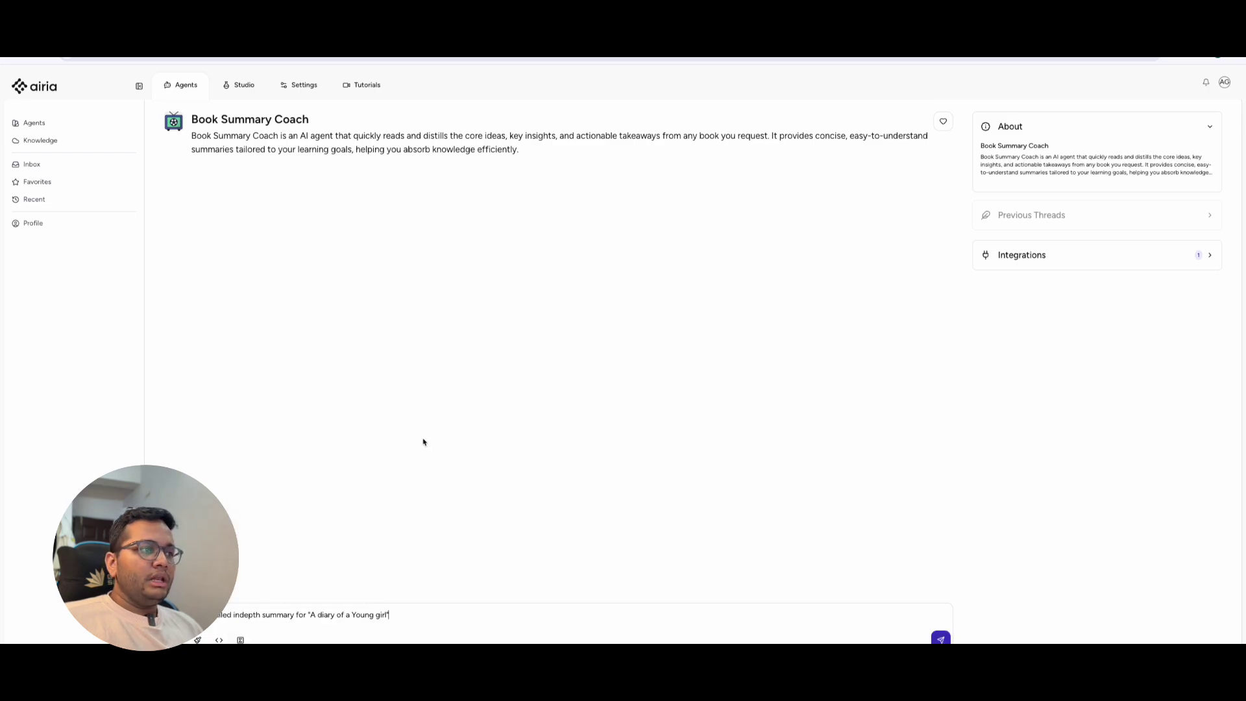
{"action": "key", "text": "Return"}
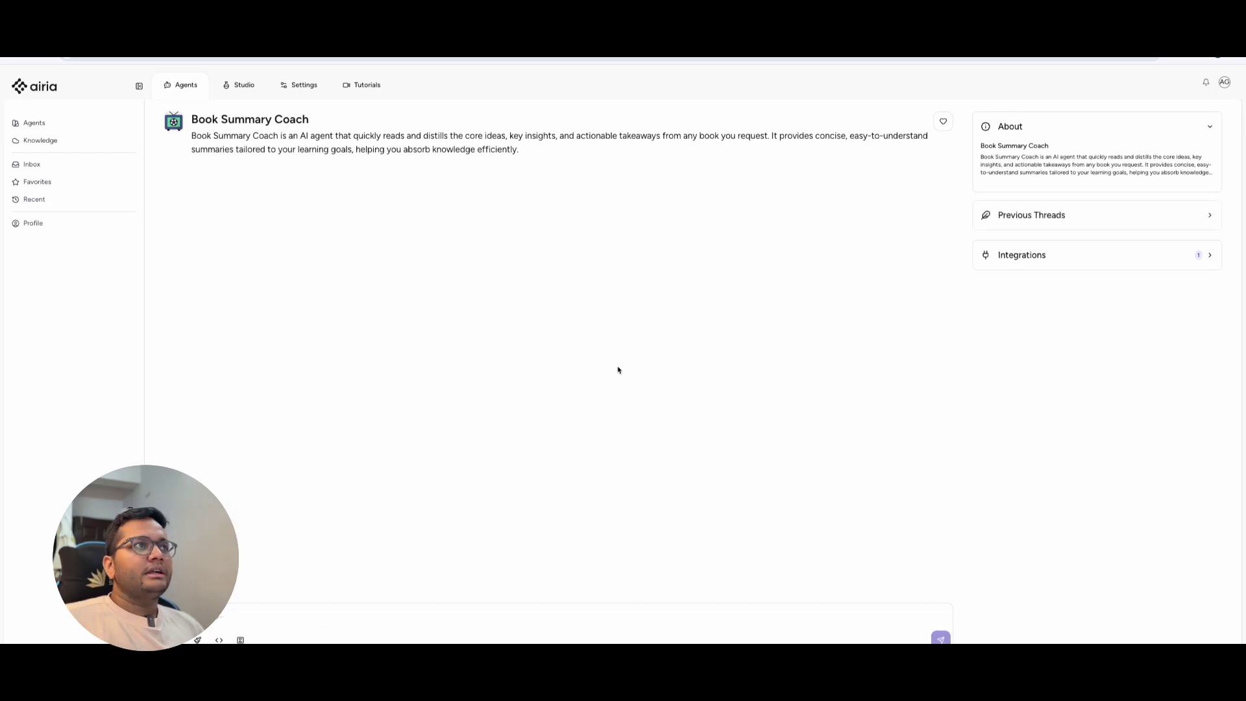
{"action": "key", "text": "Return"}
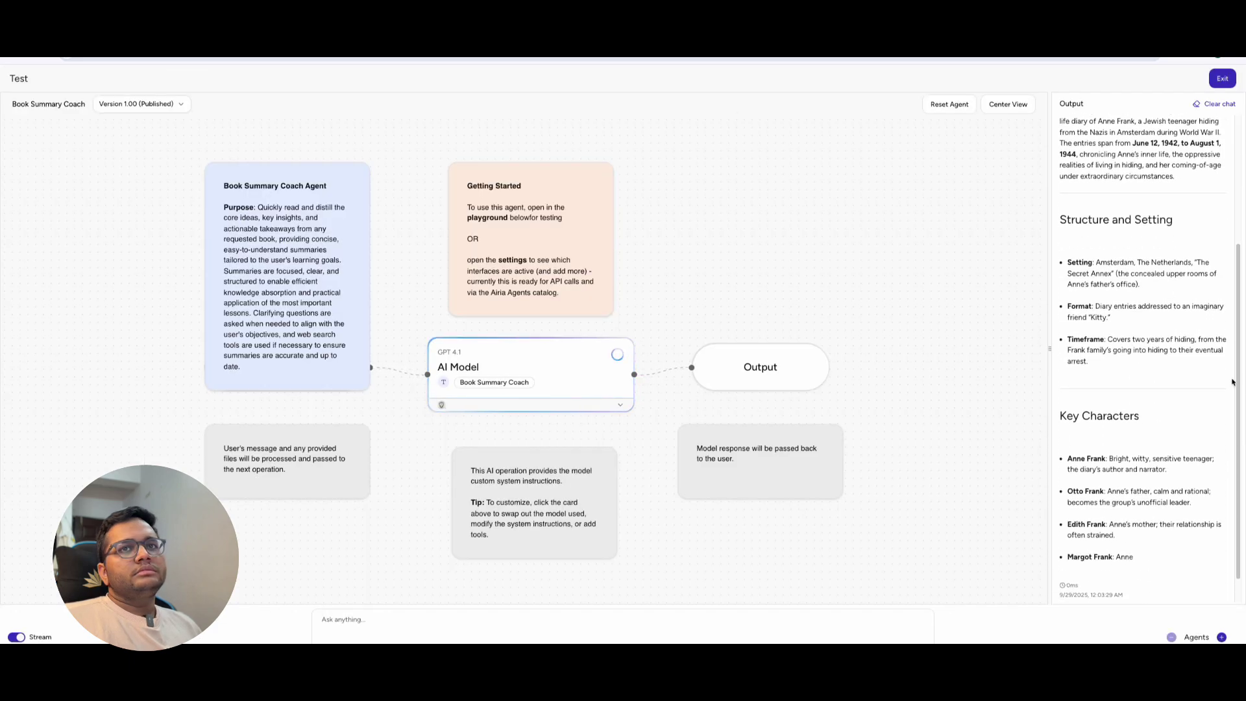
Widen the Output pane and scroll up to the start of the diary summary
{"action": "left_click_drag", "start_coordinate": [1049, 351], "coordinate": [433, 273]}
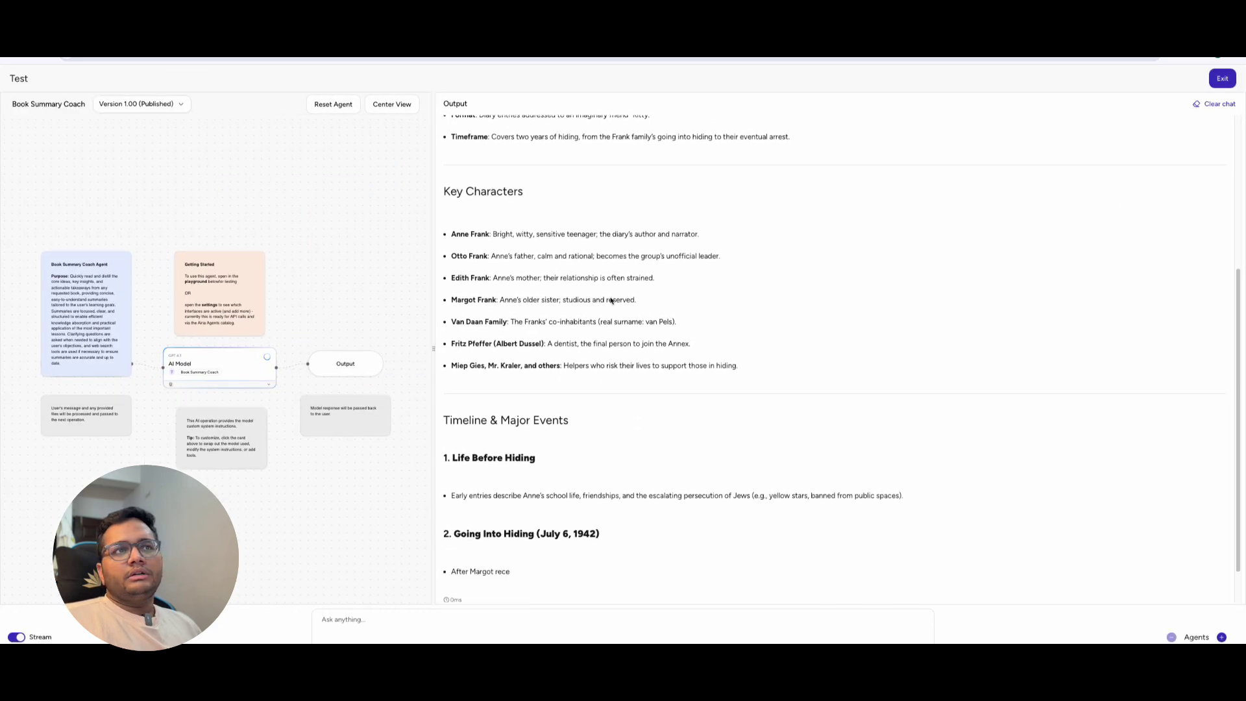
{"action": "scroll", "coordinate": [644, 312], "scroll_direction": "up", "scroll_amount": 4}
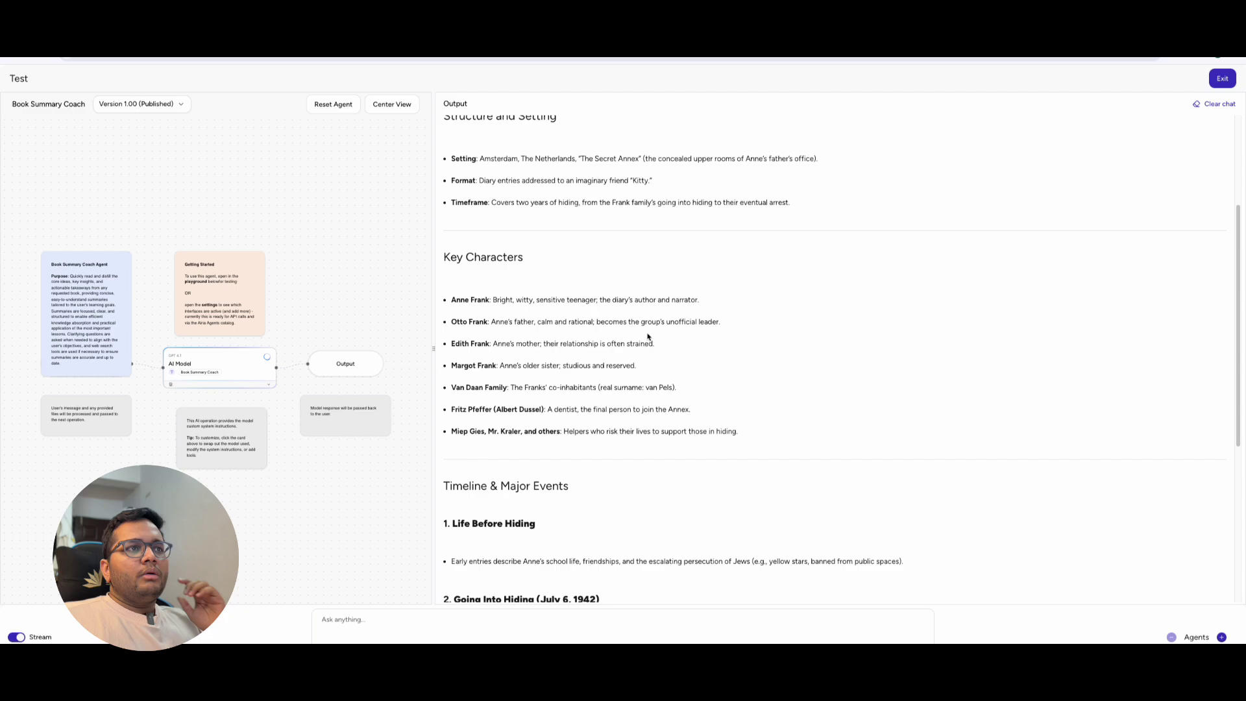
{"action": "scroll", "coordinate": [648, 336], "scroll_direction": "up", "scroll_amount": 6}
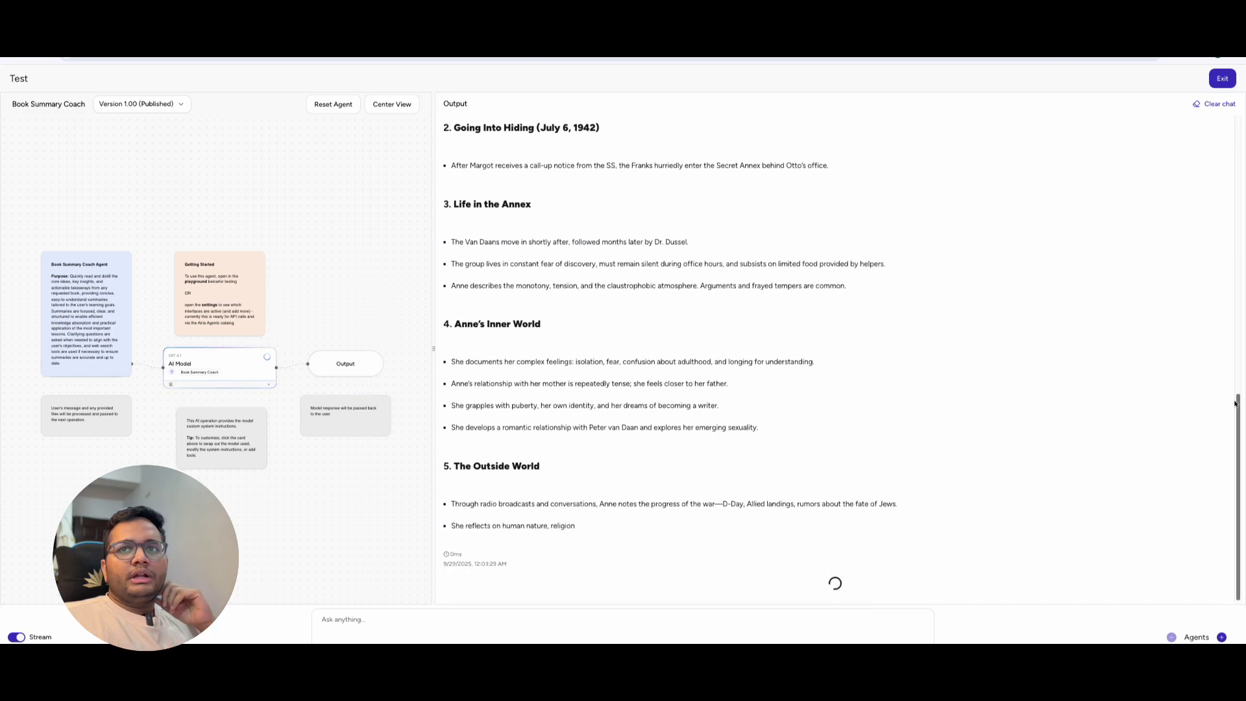
{"action": "left_click_drag", "start_coordinate": [1239, 406], "coordinate": [1239, 298]}
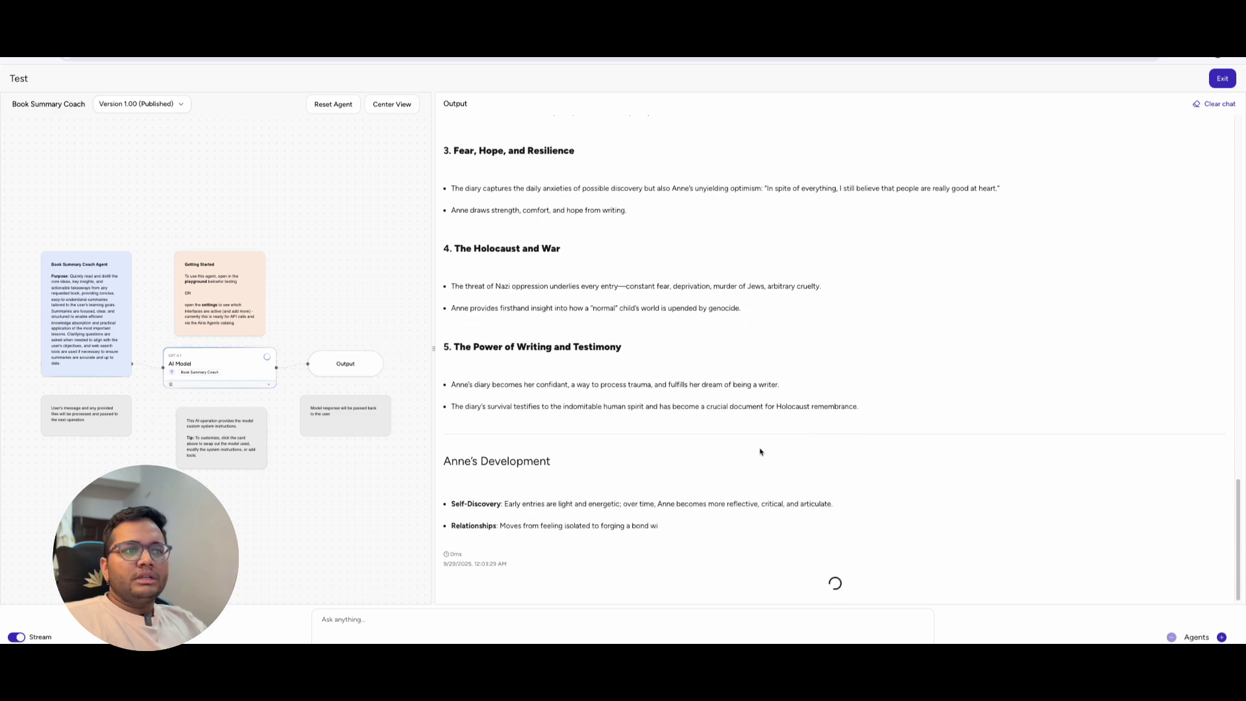
{"action": "scroll", "coordinate": [759, 450], "scroll_direction": "up", "scroll_amount": 10}
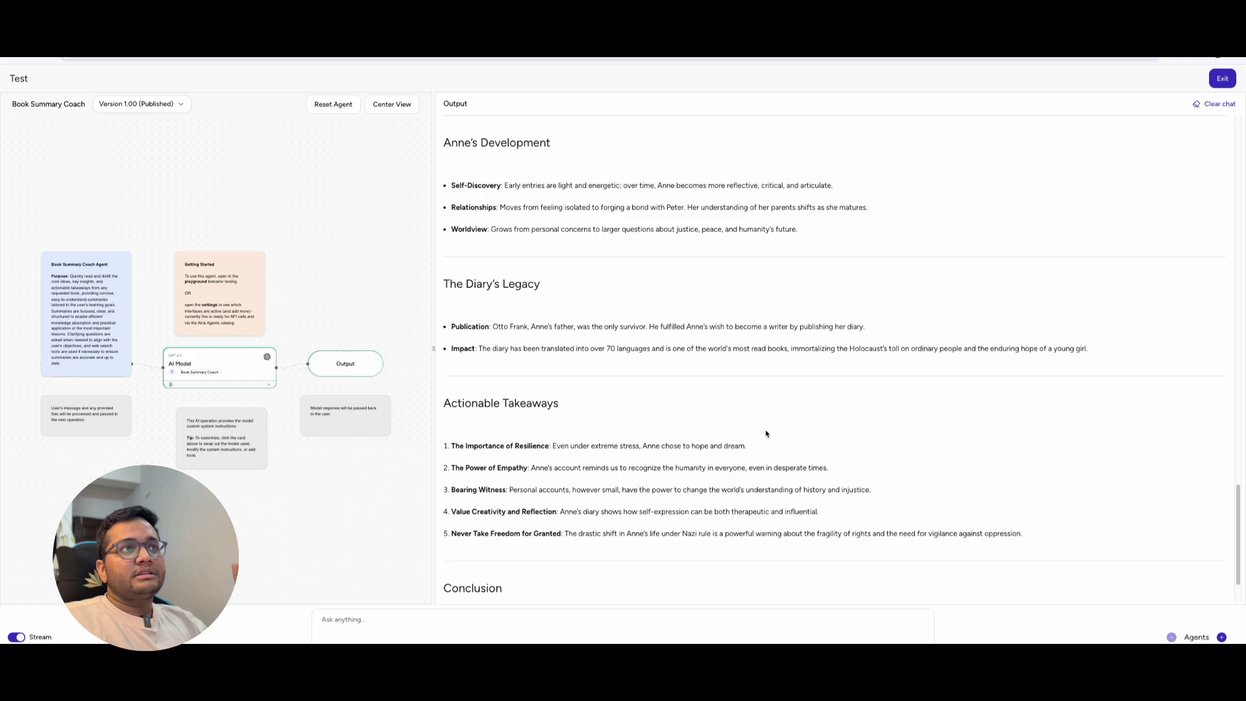
{"action": "scroll", "coordinate": [753, 436], "scroll_direction": "up", "scroll_amount": 15}
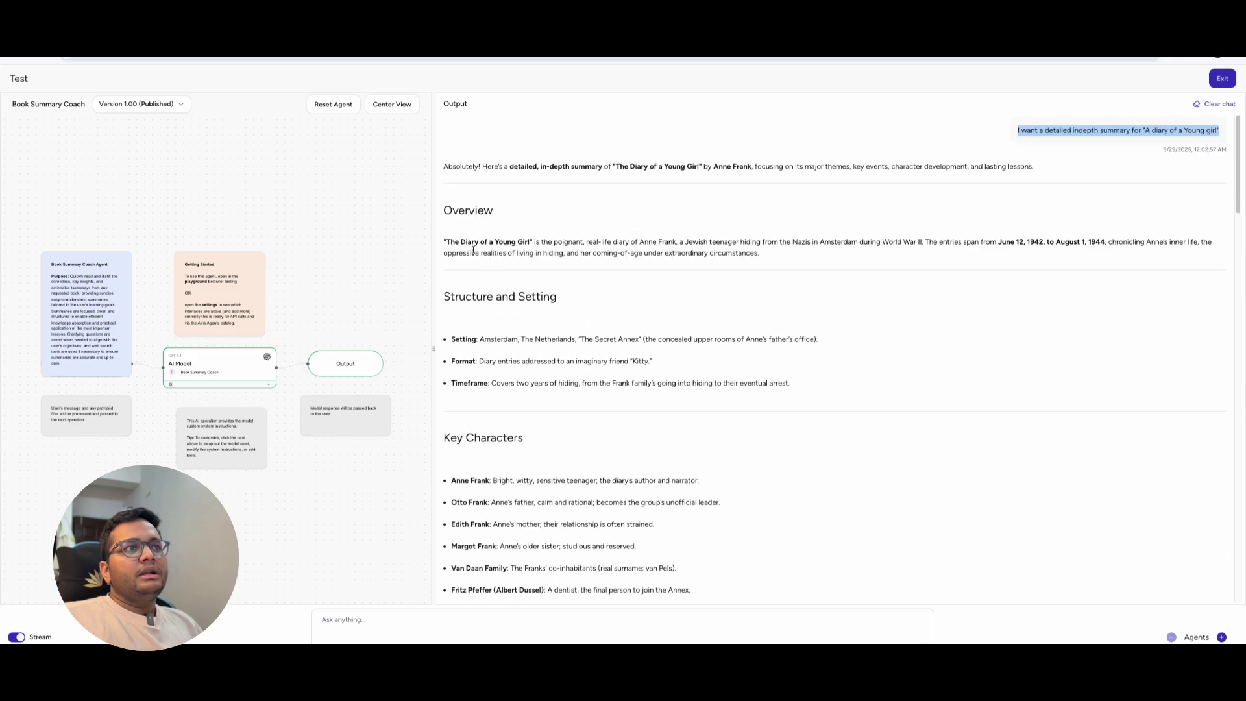
Read through the summary, selecting the Overview, Setting, Format and character passages
{"action": "left_click_drag", "start_coordinate": [444, 241], "coordinate": [778, 276]}
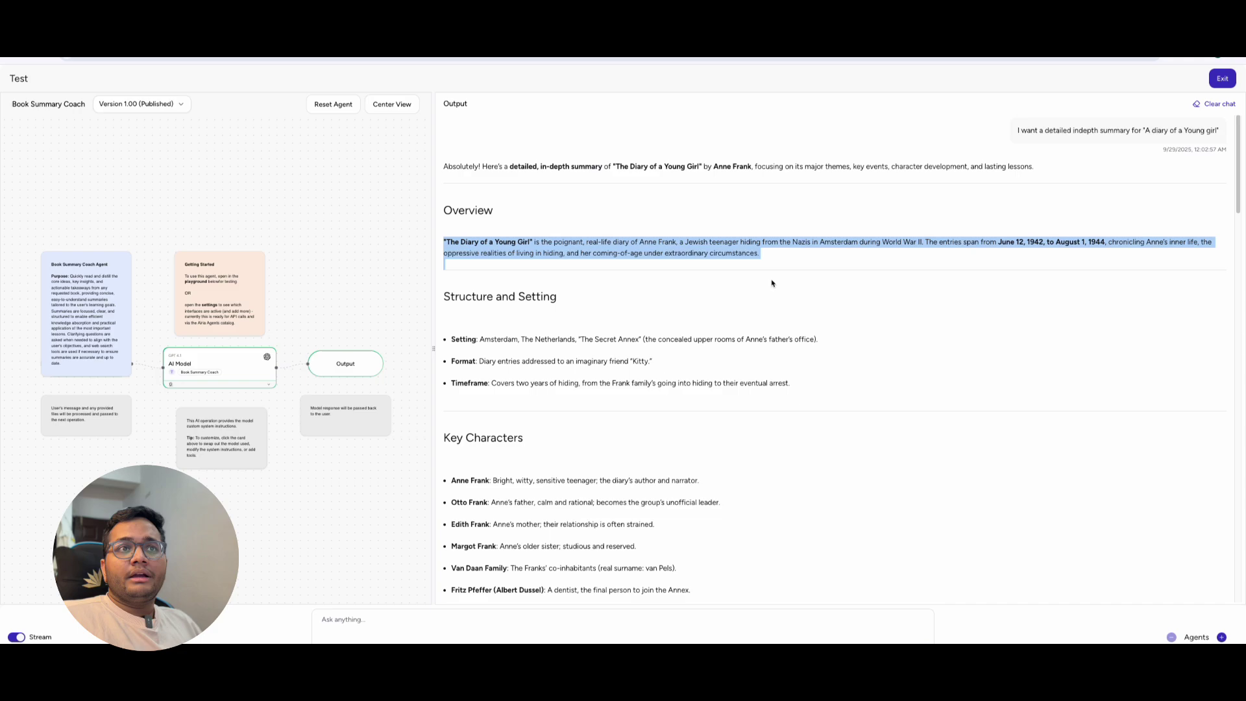
{"action": "left_click", "coordinate": [773, 263]}
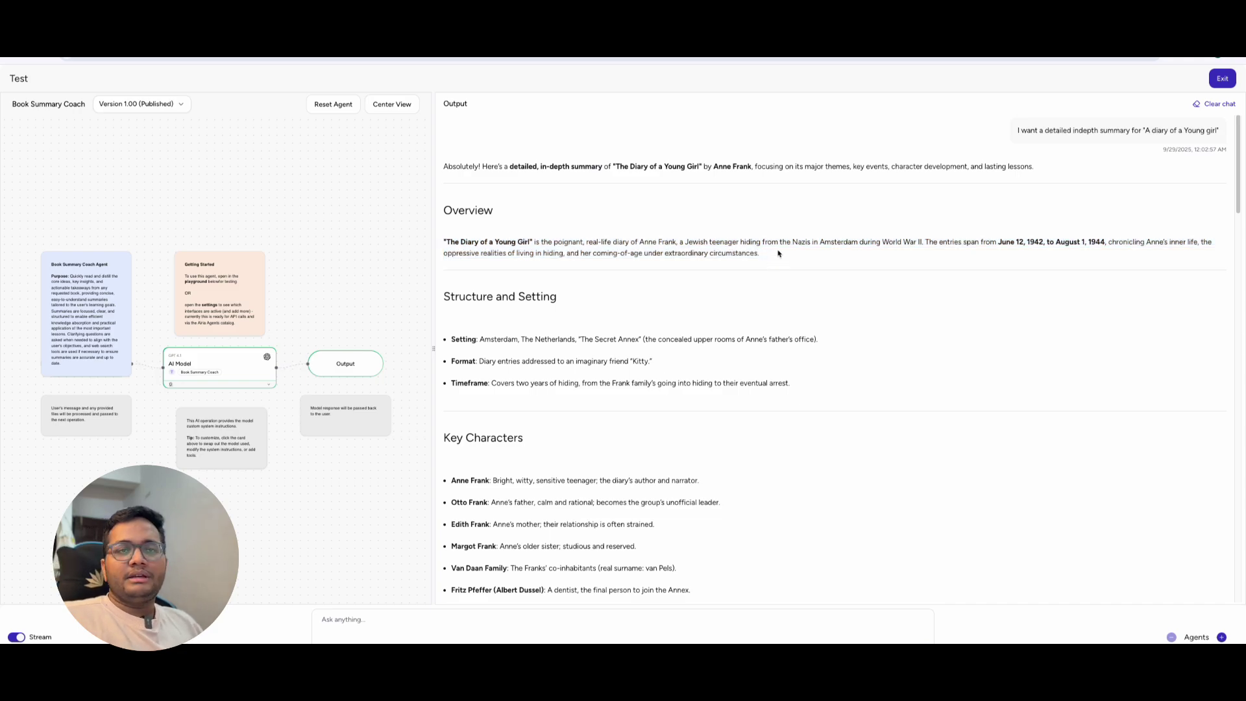
{"action": "left_click_drag", "start_coordinate": [457, 337], "coordinate": [684, 350]}
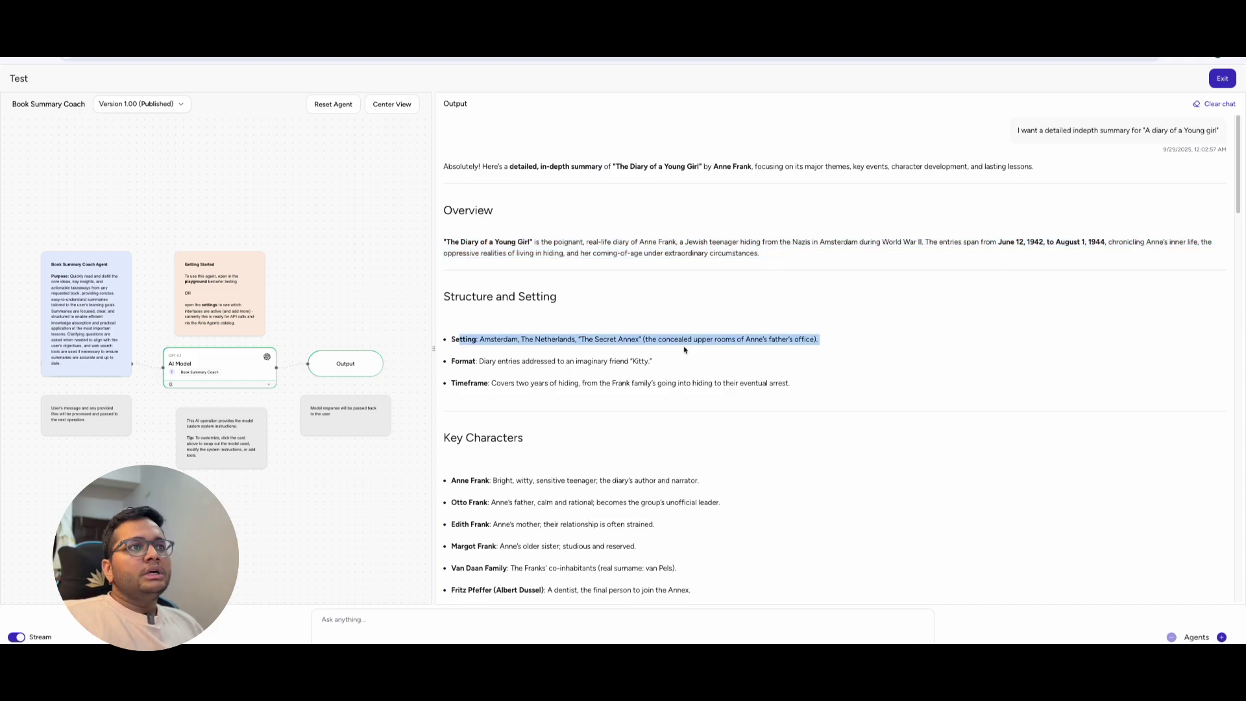
{"action": "left_click_drag", "start_coordinate": [492, 362], "coordinate": [782, 373]}
{"action": "left_click_drag", "start_coordinate": [450, 383], "coordinate": [623, 420]}
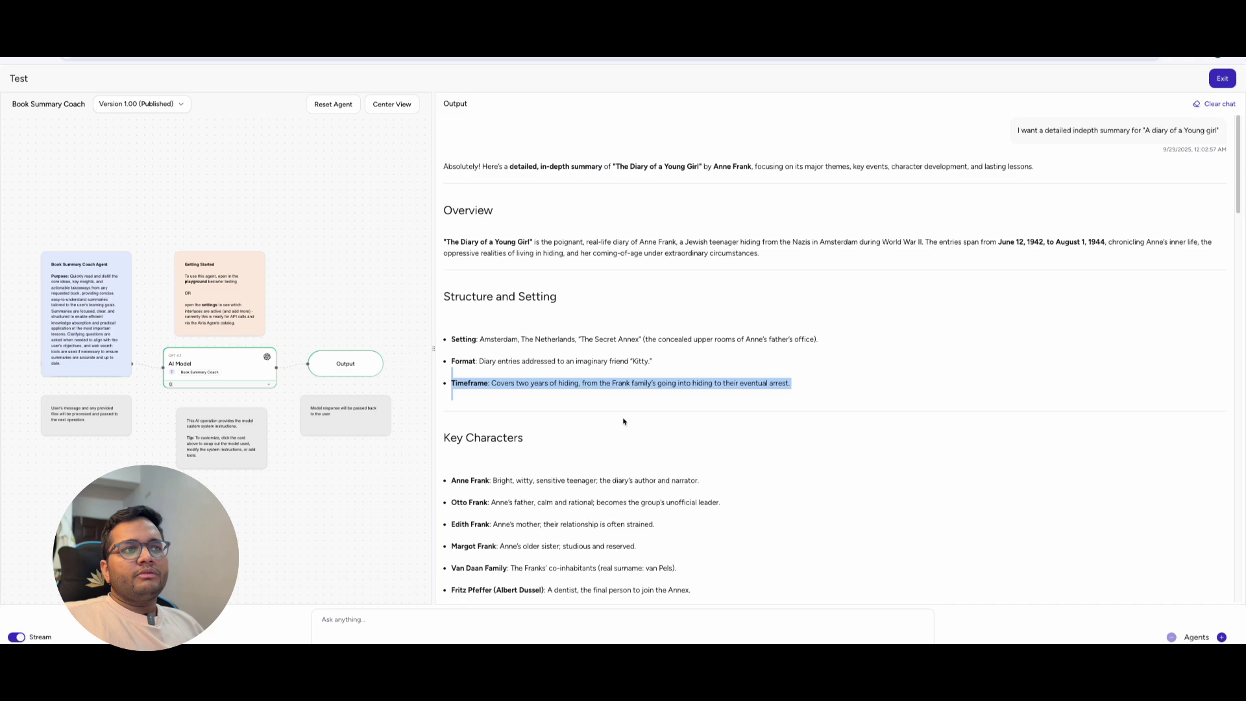
{"action": "scroll", "coordinate": [634, 439], "scroll_direction": "down", "scroll_amount": 5}
{"action": "left_click_drag", "start_coordinate": [788, 325], "coordinate": [451, 241]}
{"action": "left_click", "coordinate": [451, 241]}
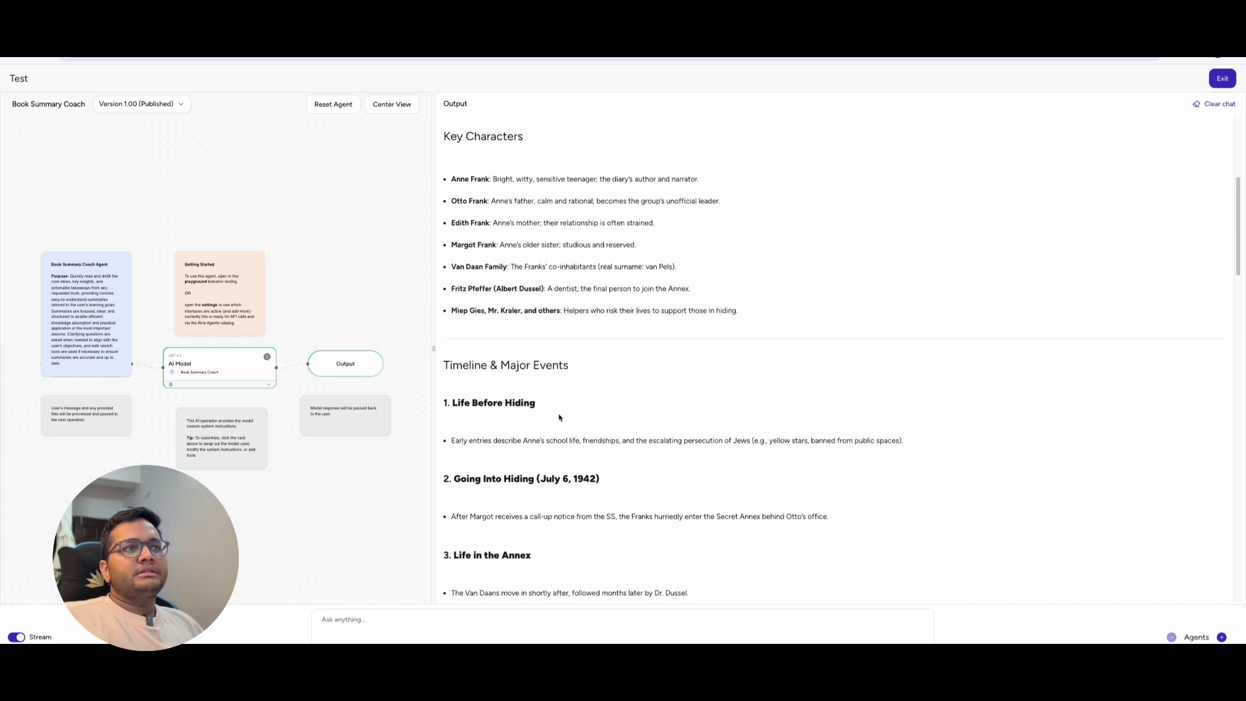
{"action": "scroll", "coordinate": [570, 449], "scroll_direction": "down", "scroll_amount": 10}
{"action": "scroll", "coordinate": [569, 449], "scroll_direction": "down", "scroll_amount": 15}
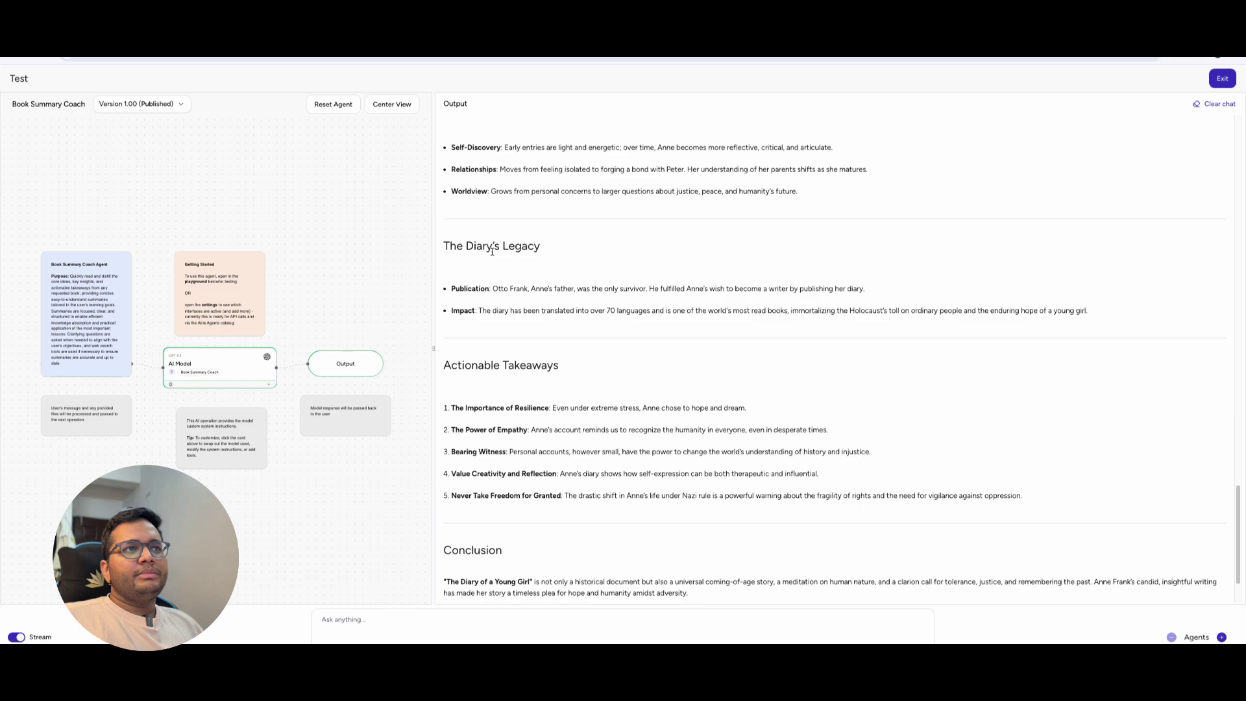
{"action": "scroll", "coordinate": [579, 399], "scroll_direction": "down", "scroll_amount": 2}
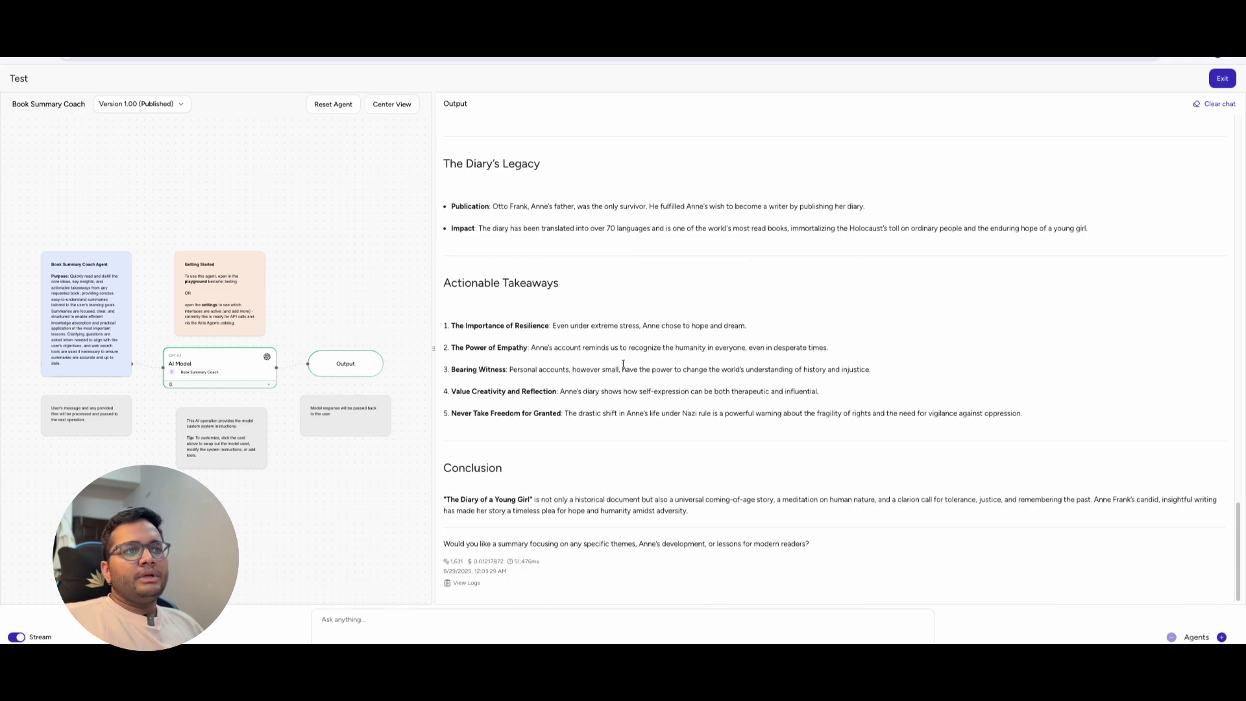
{"action": "scroll", "coordinate": [622, 353], "scroll_direction": "up", "scroll_amount": 20}
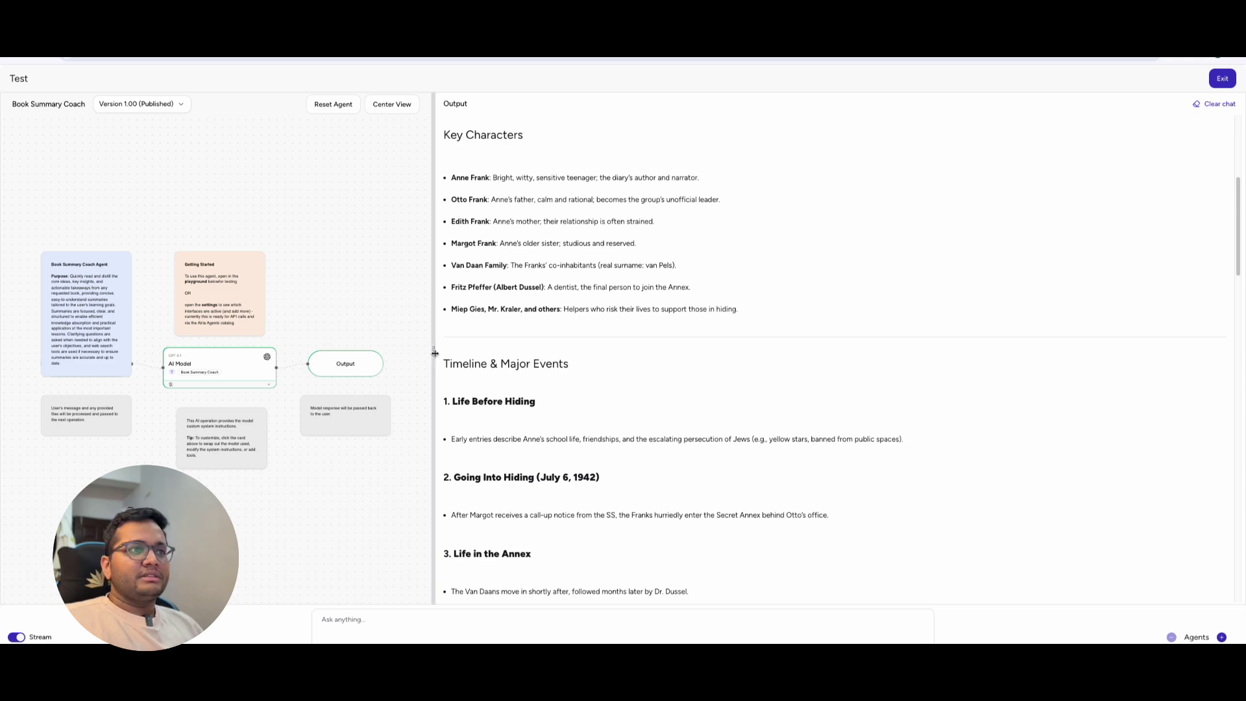
Narrow the Output pane and open the Summarize diary content chat thread
{"action": "left_click_drag", "start_coordinate": [432, 362], "coordinate": [968, 375]}
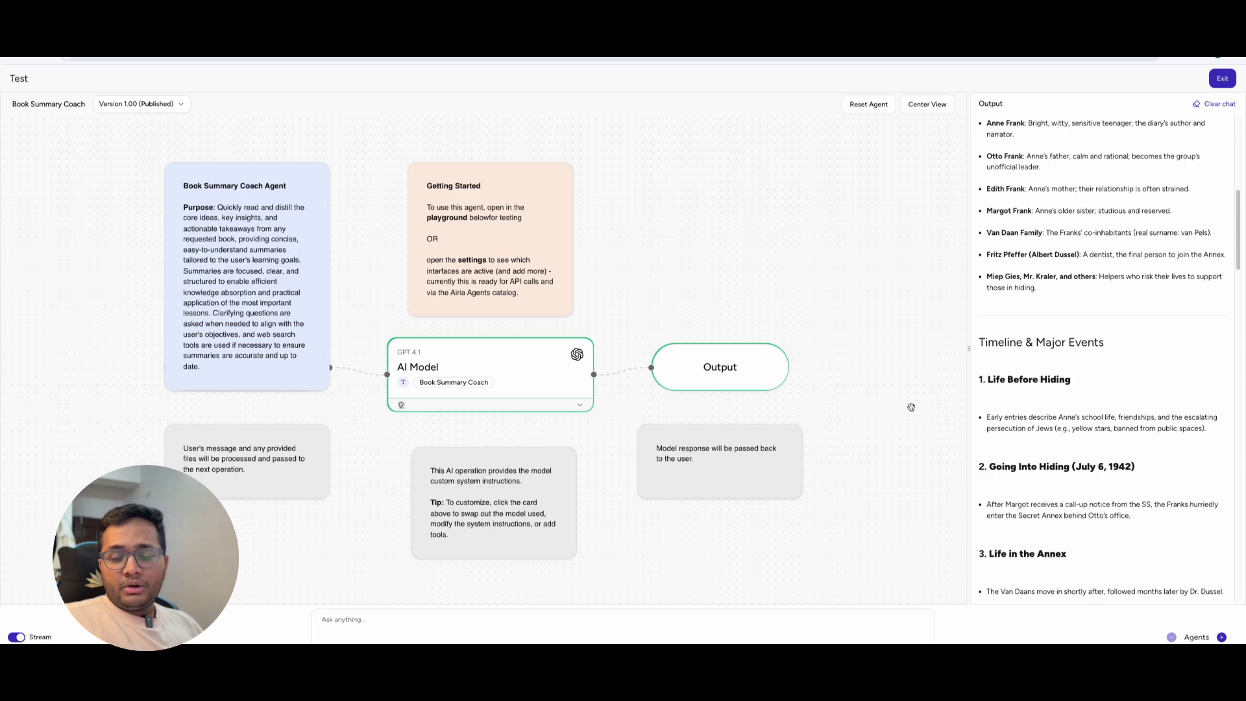
{"action": "left_click", "coordinate": [1221, 78]}
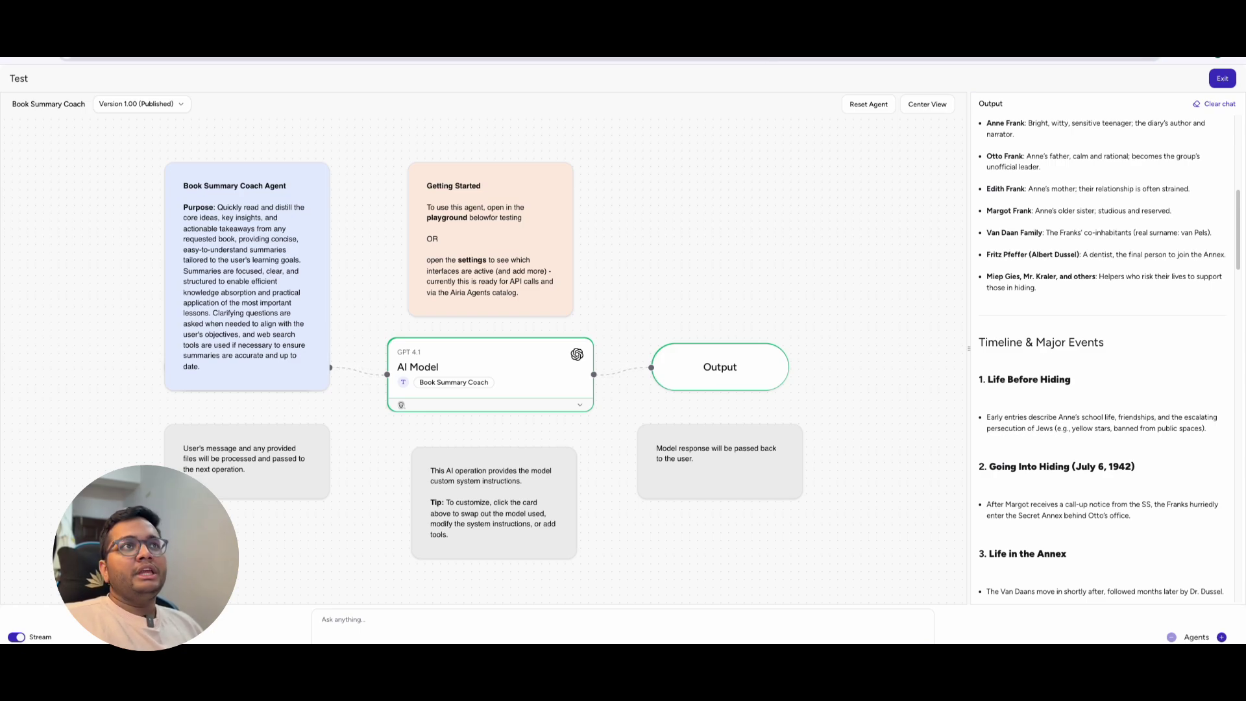
{"action": "scroll", "coordinate": [534, 245], "scroll_direction": "up", "scroll_amount": 15}
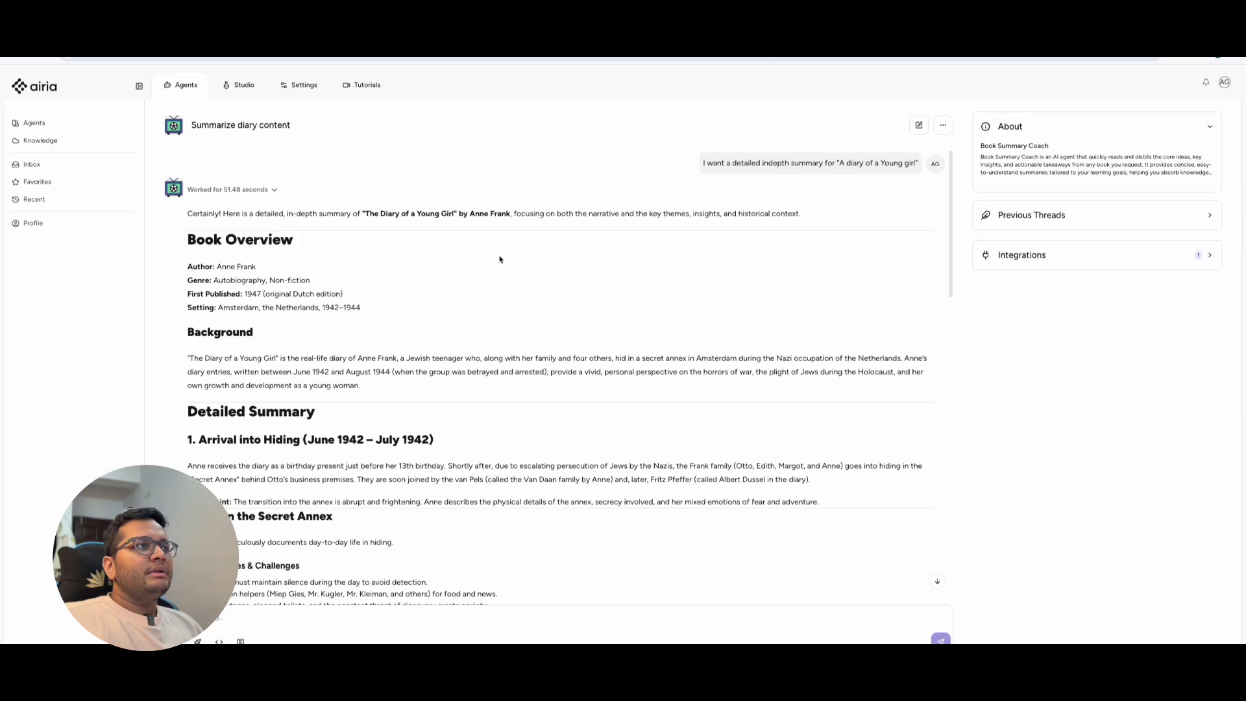
{"action": "scroll", "coordinate": [500, 292], "scroll_direction": "down", "scroll_amount": 10}
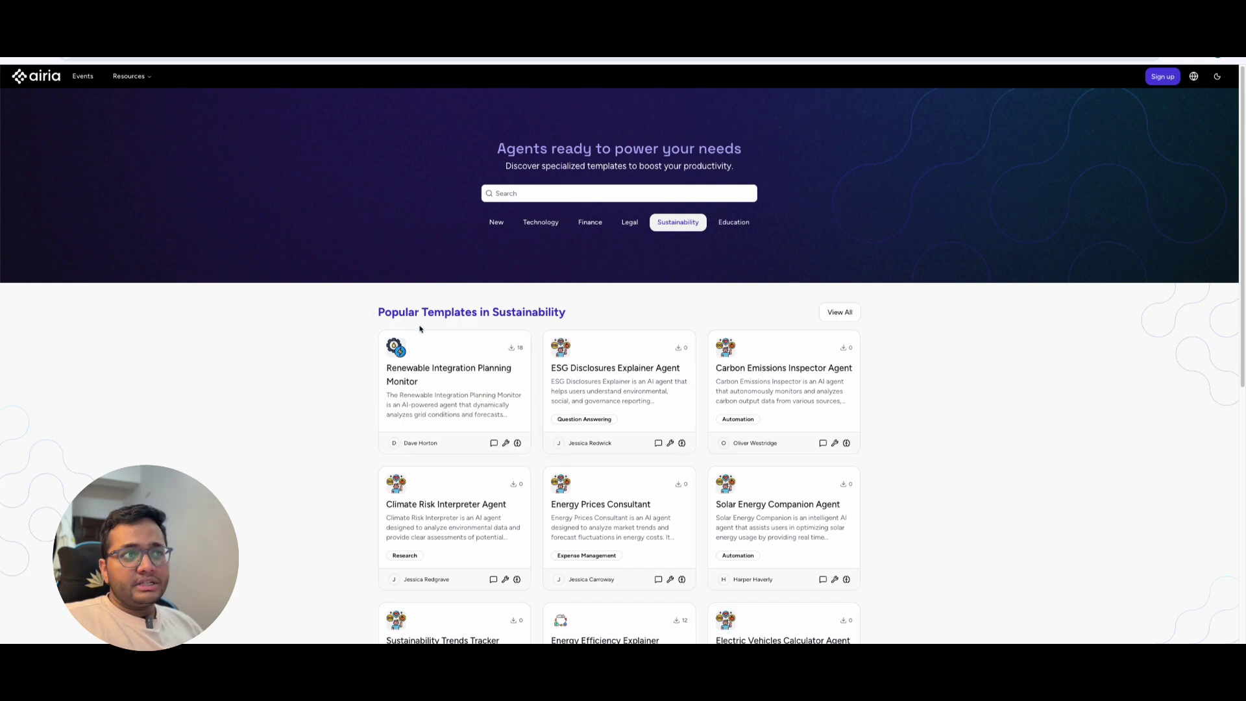
Scroll the template gallery and open the All Agents list of 2114 community agents
{"action": "scroll", "coordinate": [604, 390], "scroll_direction": "down", "scroll_amount": 4}
{"action": "scroll", "coordinate": [623, 324], "scroll_direction": "up", "scroll_amount": 4}
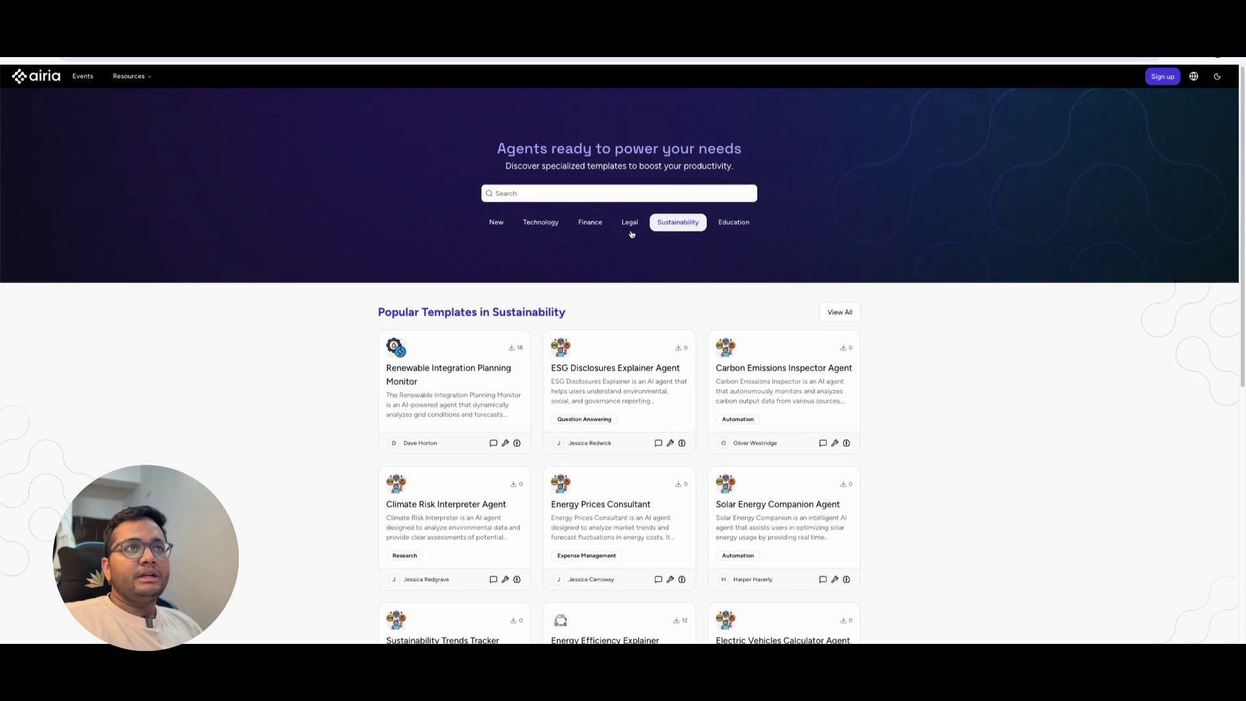
{"action": "scroll", "coordinate": [623, 389], "scroll_direction": "down", "scroll_amount": 8}
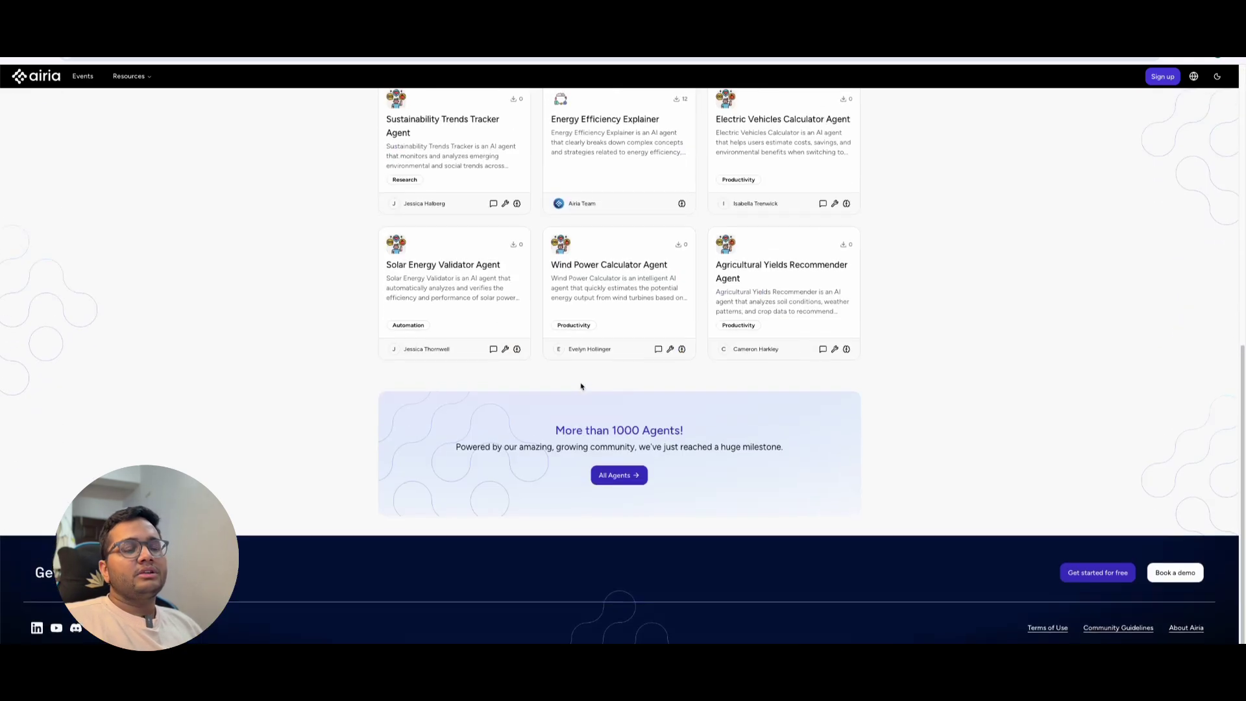
{"action": "left_click", "coordinate": [631, 471]}
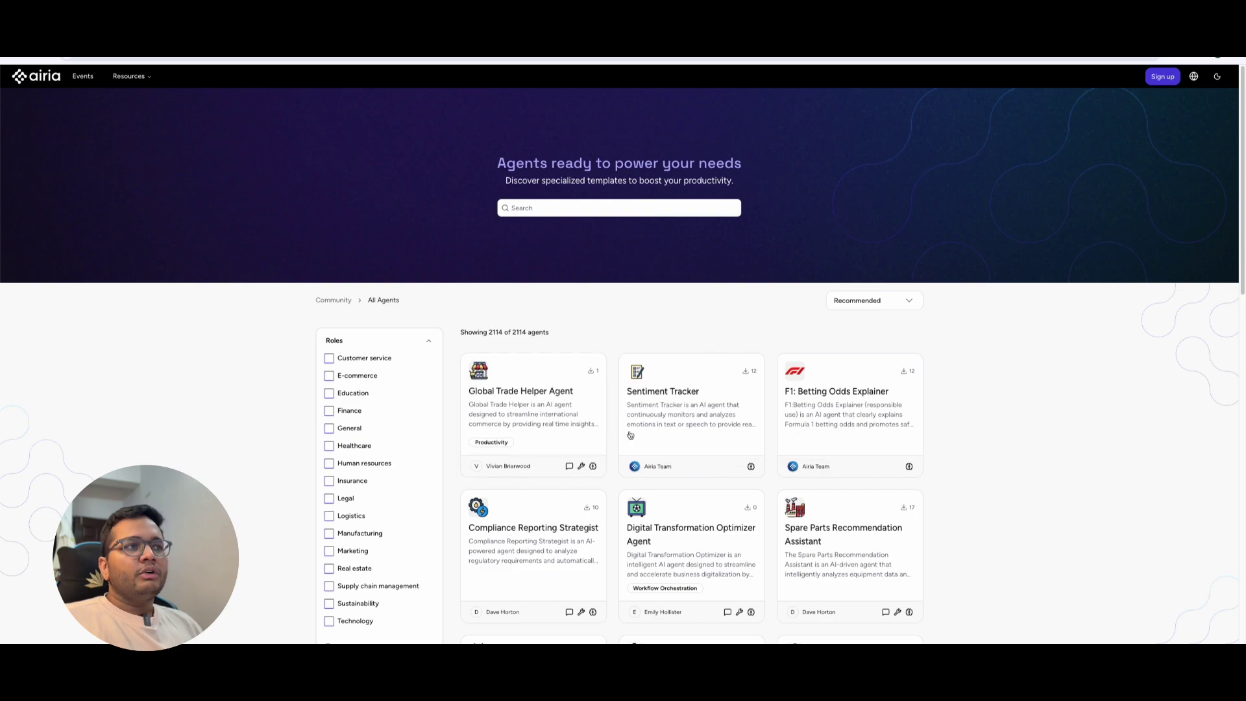
Try the E-commerce, Human resources and Marketing role filters, then open Streaming Wars Designer Agent details
{"action": "left_click", "coordinate": [351, 378]}
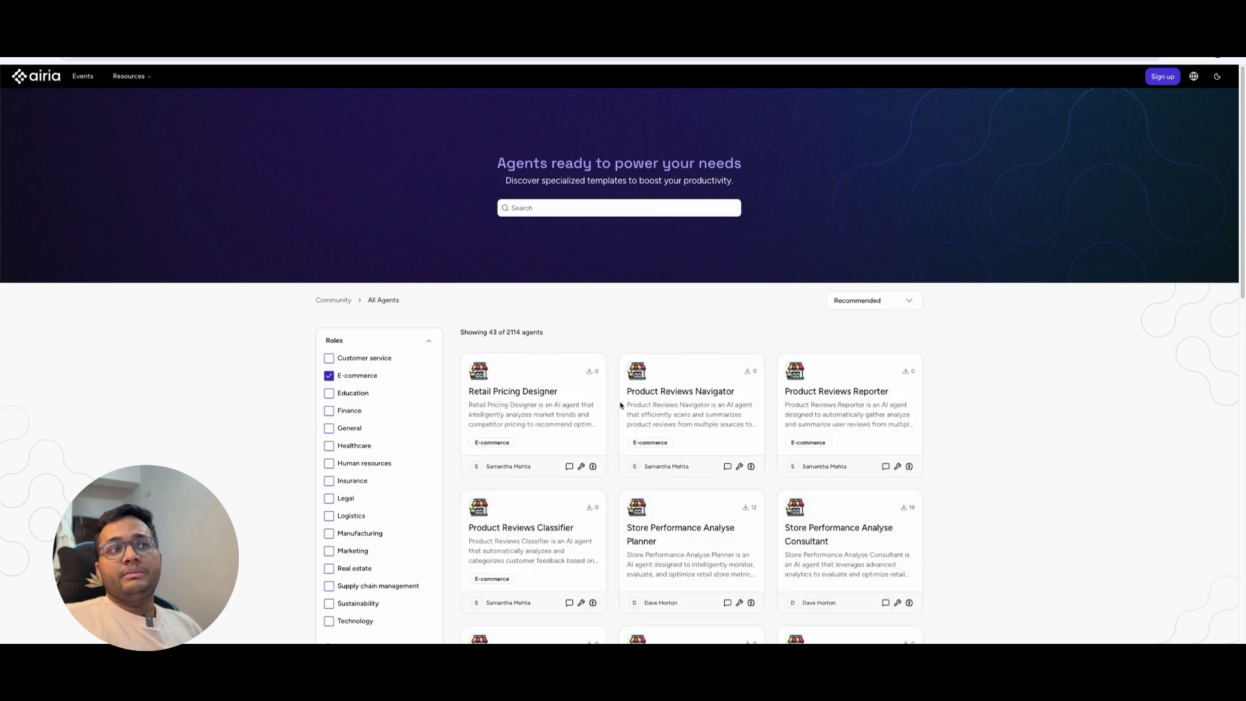
{"action": "scroll", "coordinate": [857, 415], "scroll_direction": "down", "scroll_amount": 3}
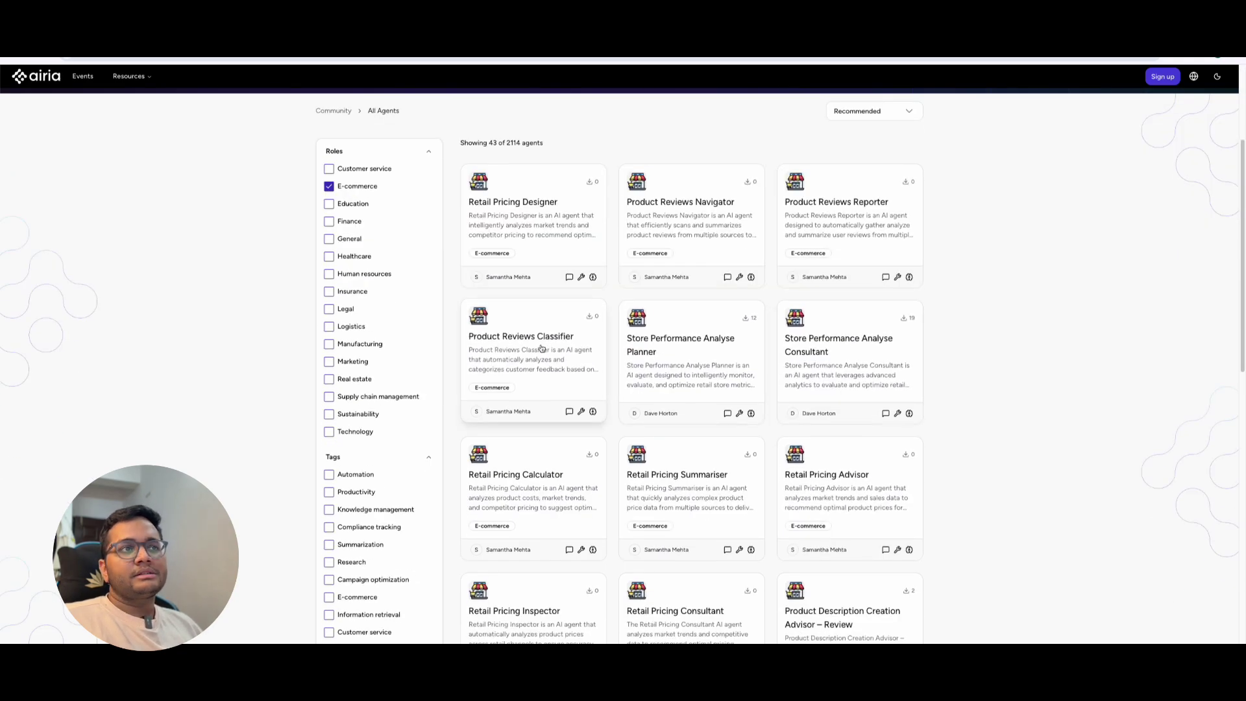
{"action": "left_click", "coordinate": [360, 274]}
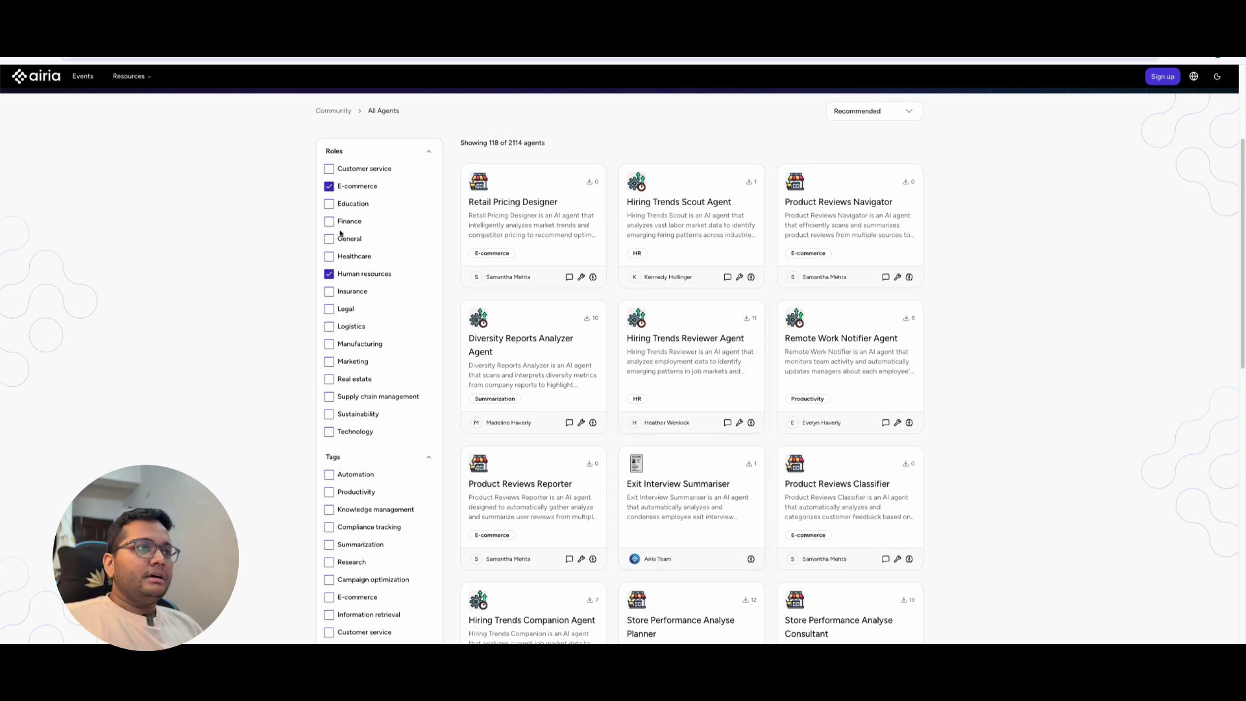
{"action": "left_click", "coordinate": [329, 361]}
{"action": "left_click", "coordinate": [329, 273]}
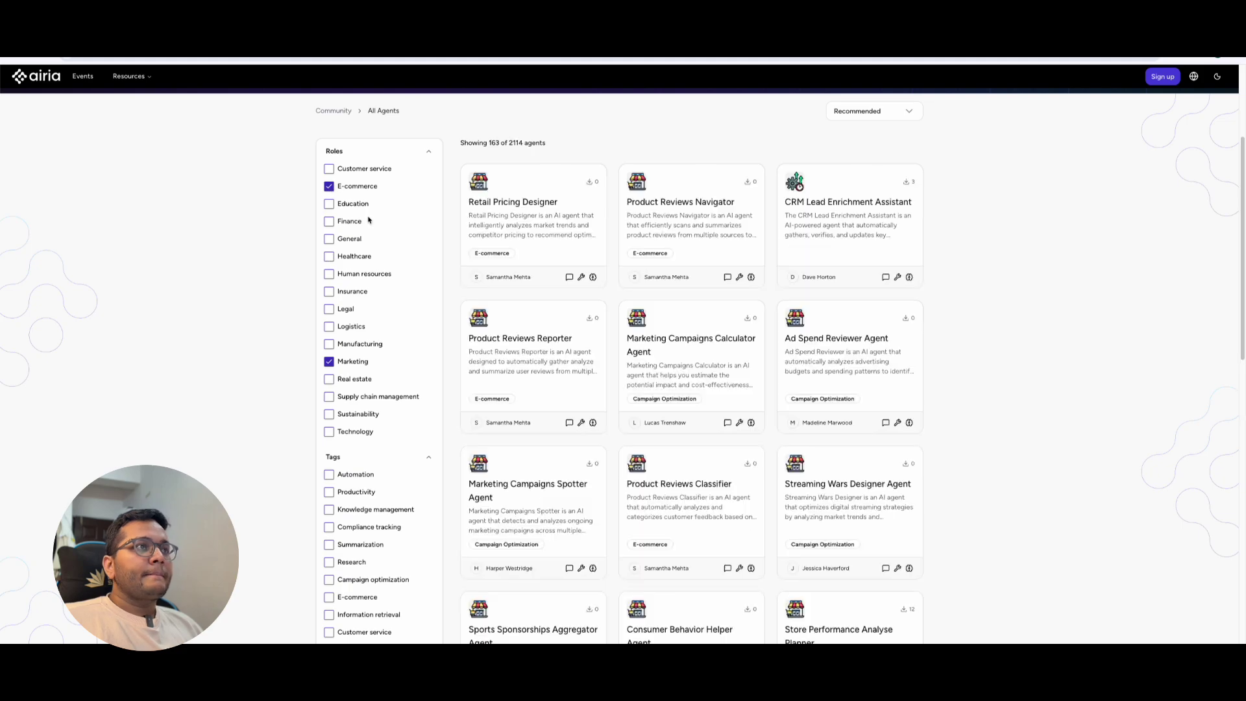
{"action": "left_click", "coordinate": [329, 186]}
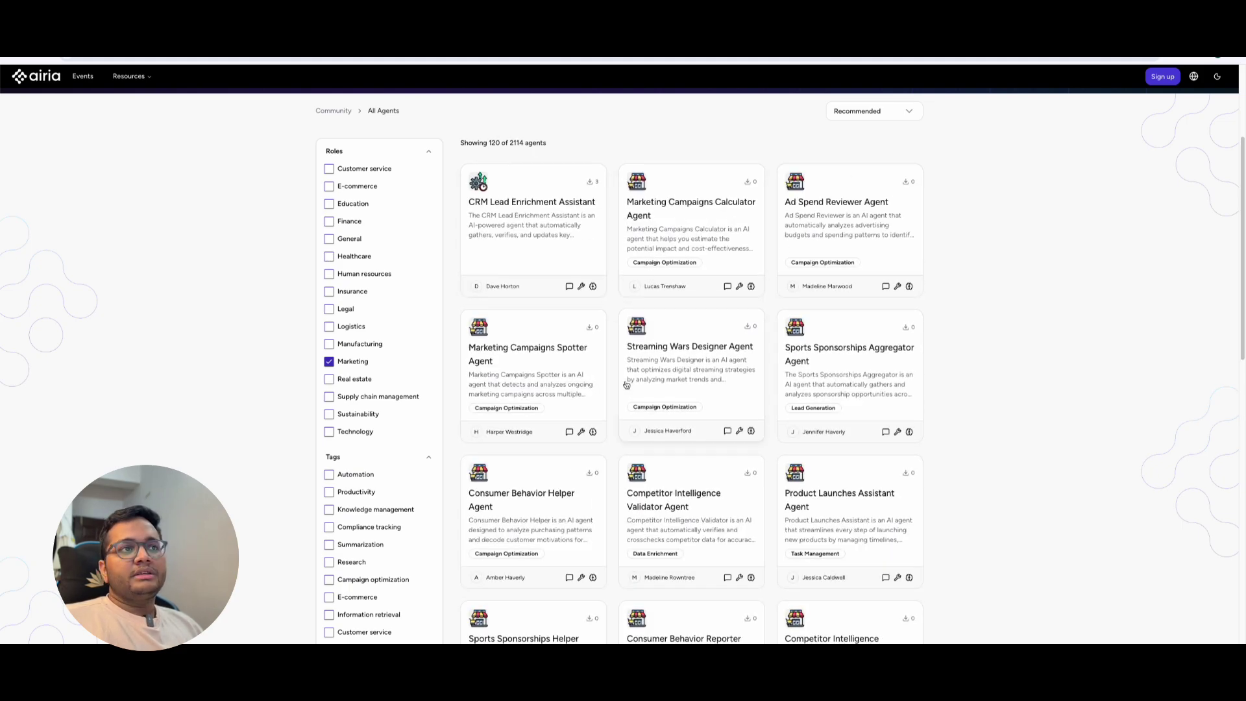
{"action": "left_click", "coordinate": [689, 368]}
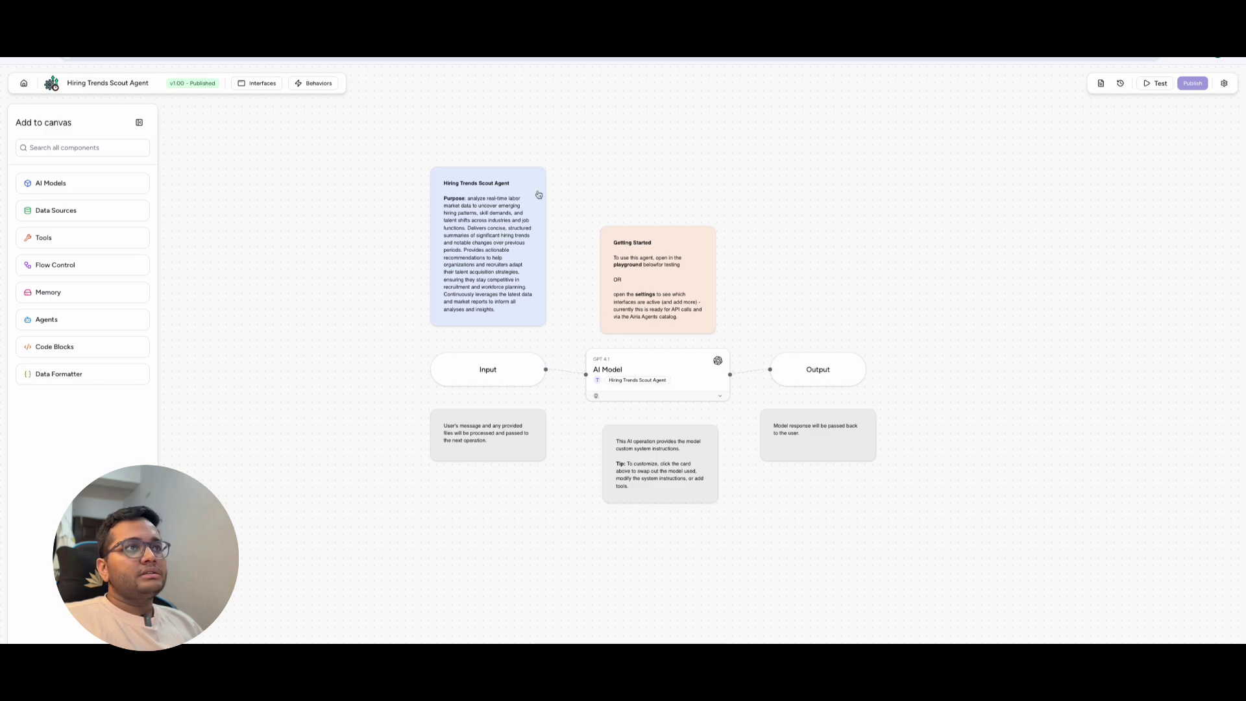
Show the Hiring Trends Scout Agent's AI Model settings, with GPT 4.1 and its system prompt preview
{"action": "left_click", "coordinate": [540, 195]}
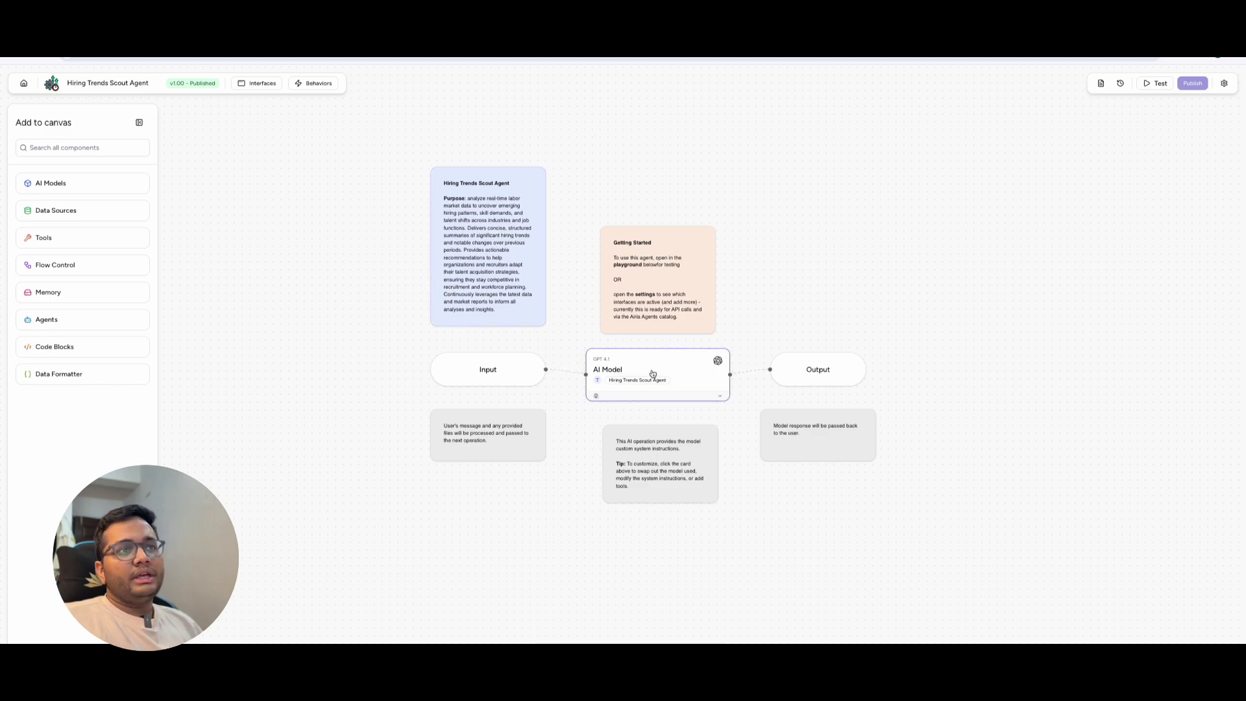
{"action": "left_click", "coordinate": [687, 367]}
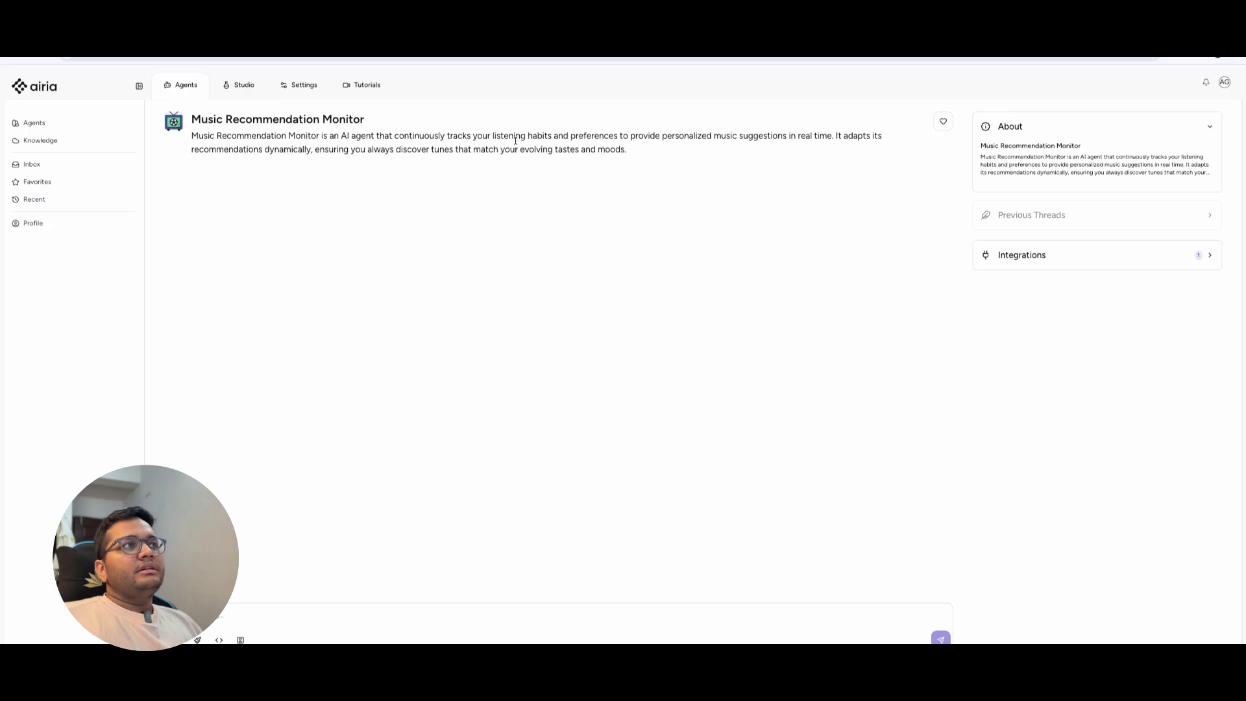
Highlight and deselect the agent's description, then go to the Studio's Models catalogue listing Claude models
{"action": "left_click_drag", "start_coordinate": [648, 165], "coordinate": [218, 111]}
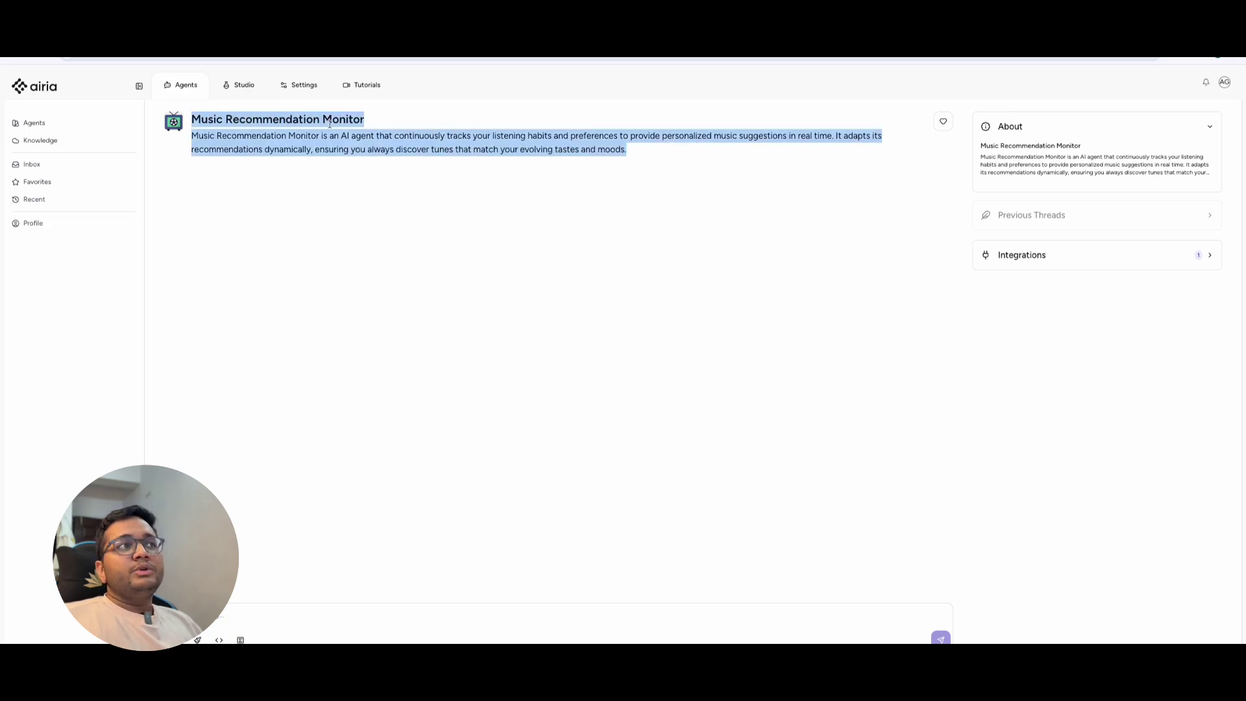
{"action": "left_click", "coordinate": [807, 200]}
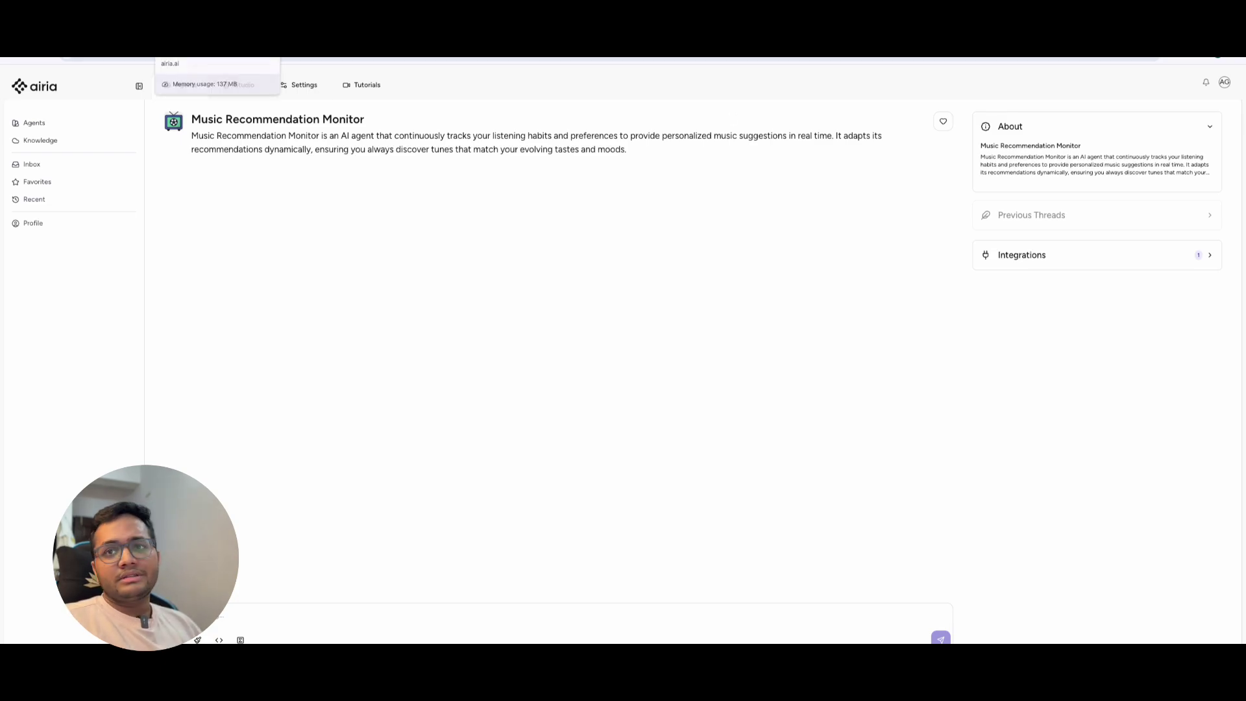
{"action": "left_click", "coordinate": [244, 85]}
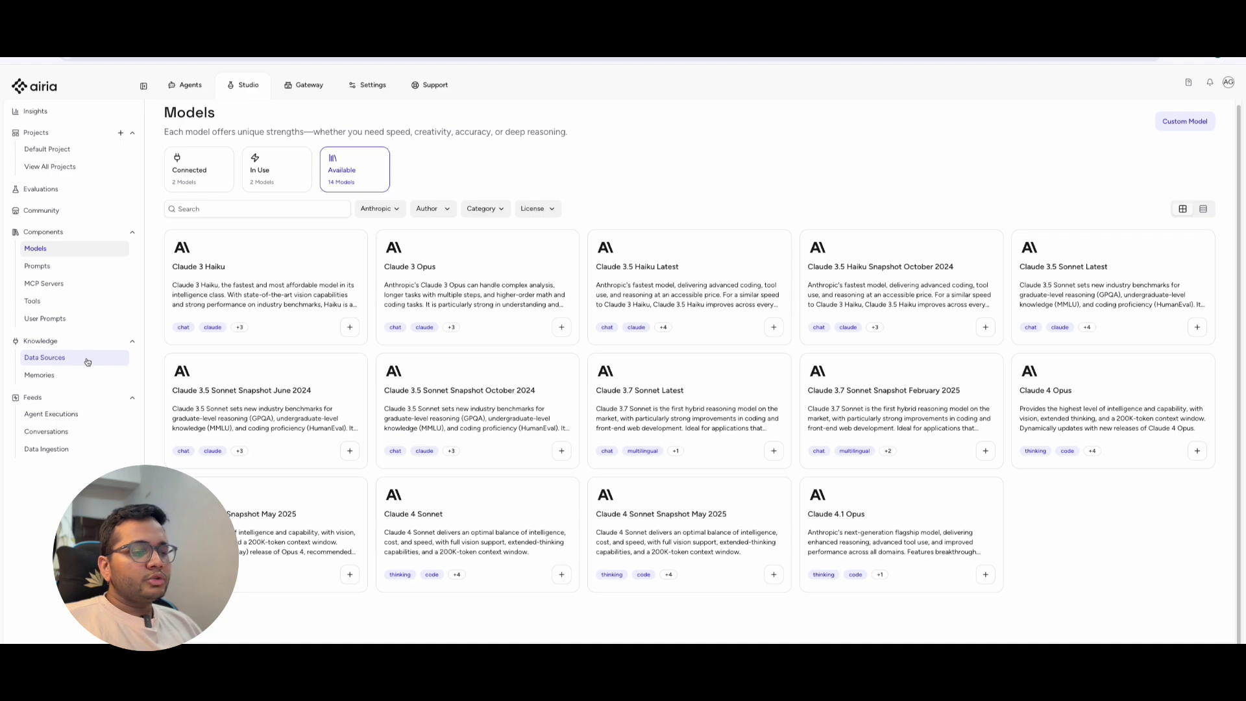
Check the Models provider and Author filter options, then go to the Data Sources connectors list
{"action": "left_click", "coordinate": [77, 254]}
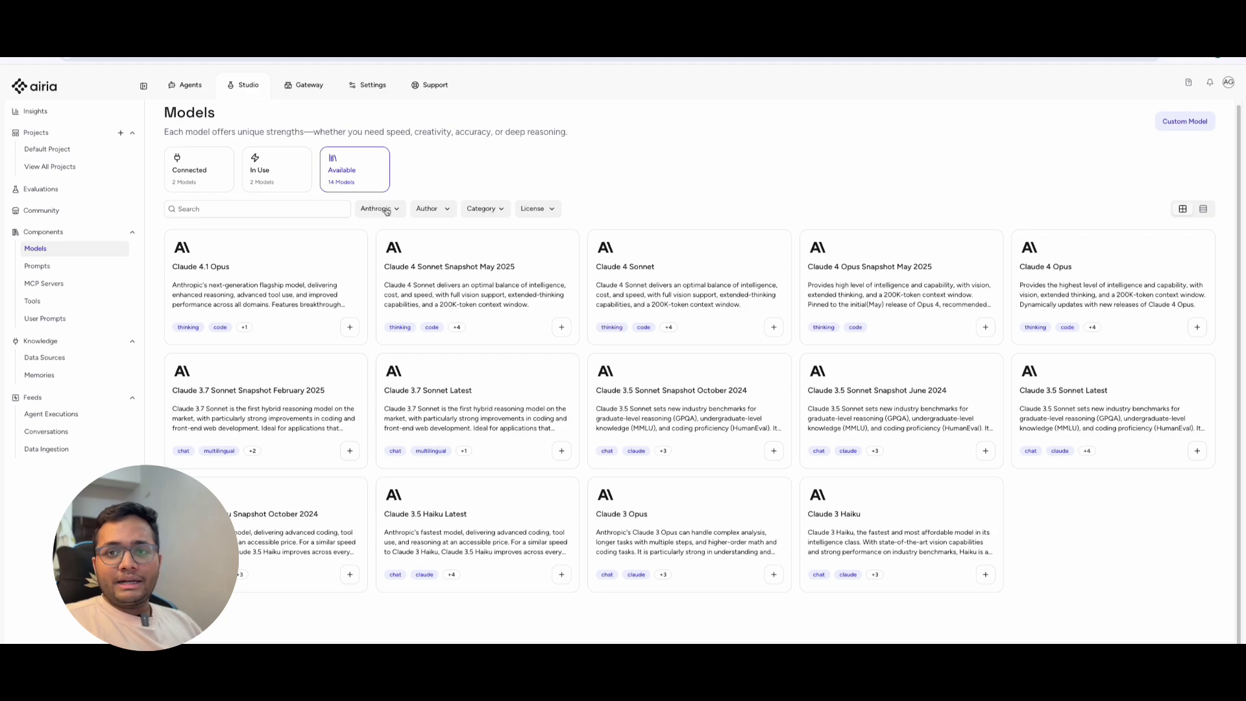
{"action": "left_click", "coordinate": [386, 210]}
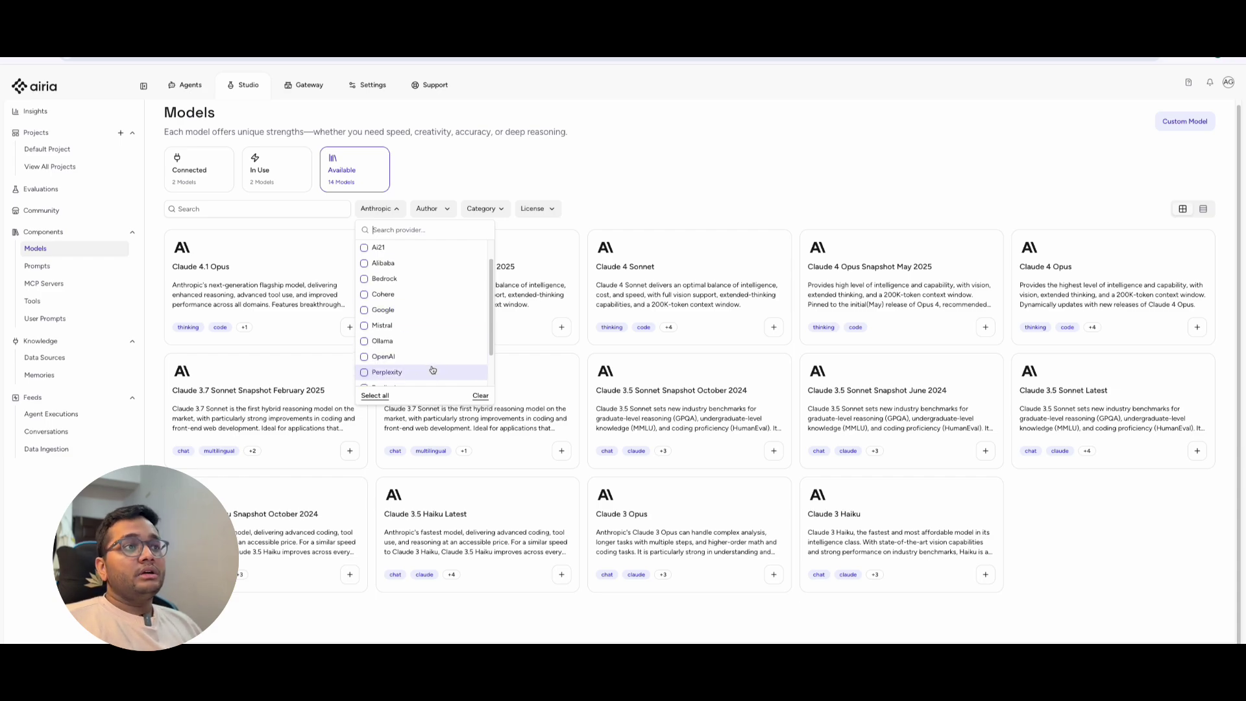
{"action": "left_click", "coordinate": [444, 211]}
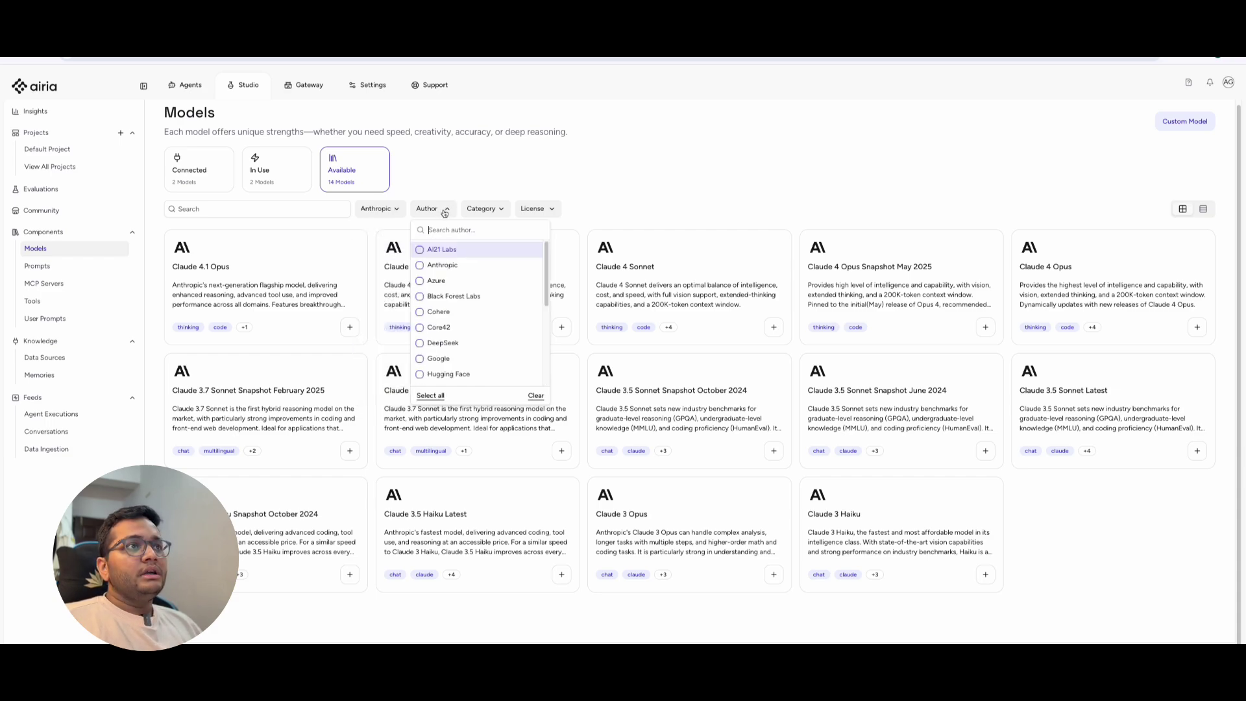
{"action": "left_click", "coordinate": [606, 208]}
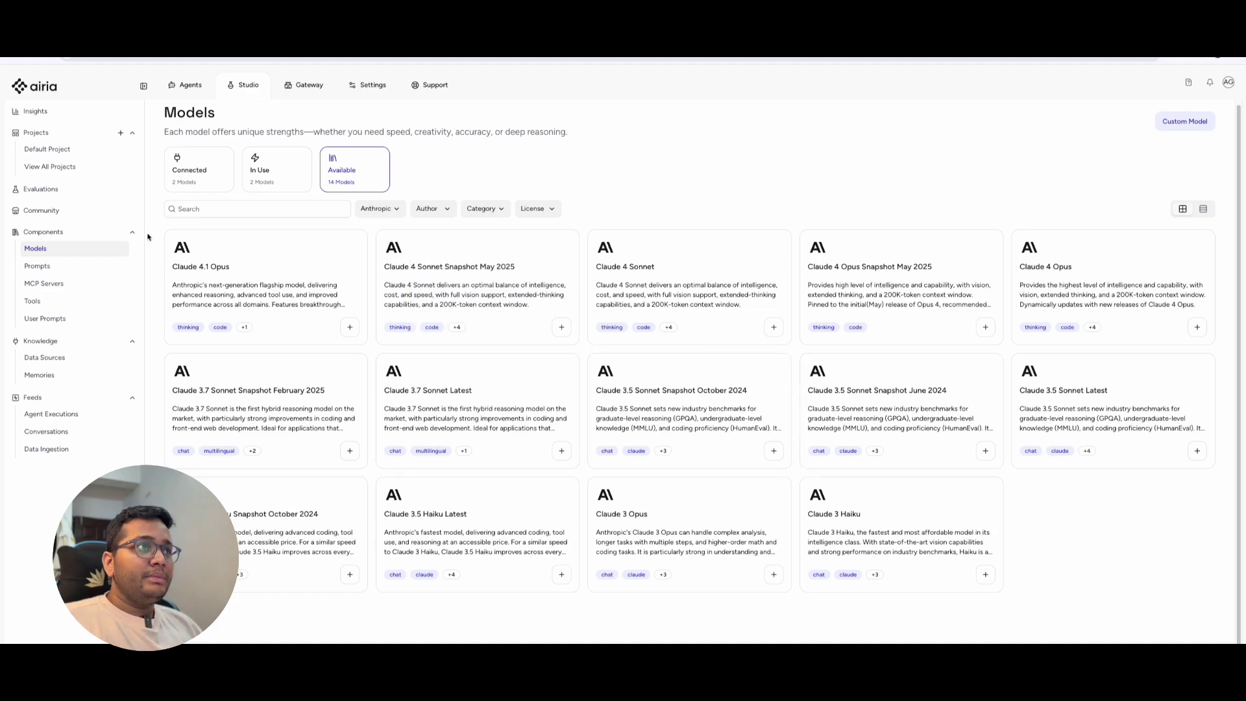
{"action": "left_click", "coordinate": [77, 358]}
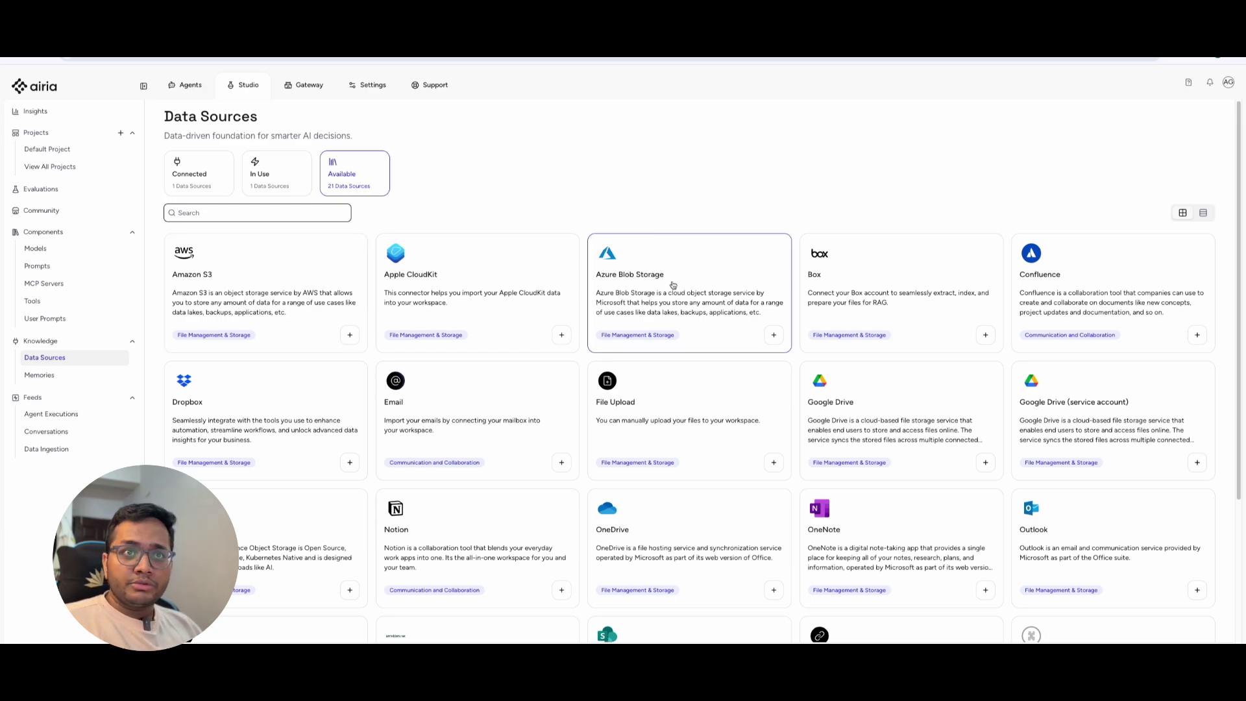
Skim the Data Sources connectors grid, then go to the Tools integrations catalogue
{"action": "scroll", "coordinate": [878, 498], "scroll_direction": "down", "scroll_amount": 3}
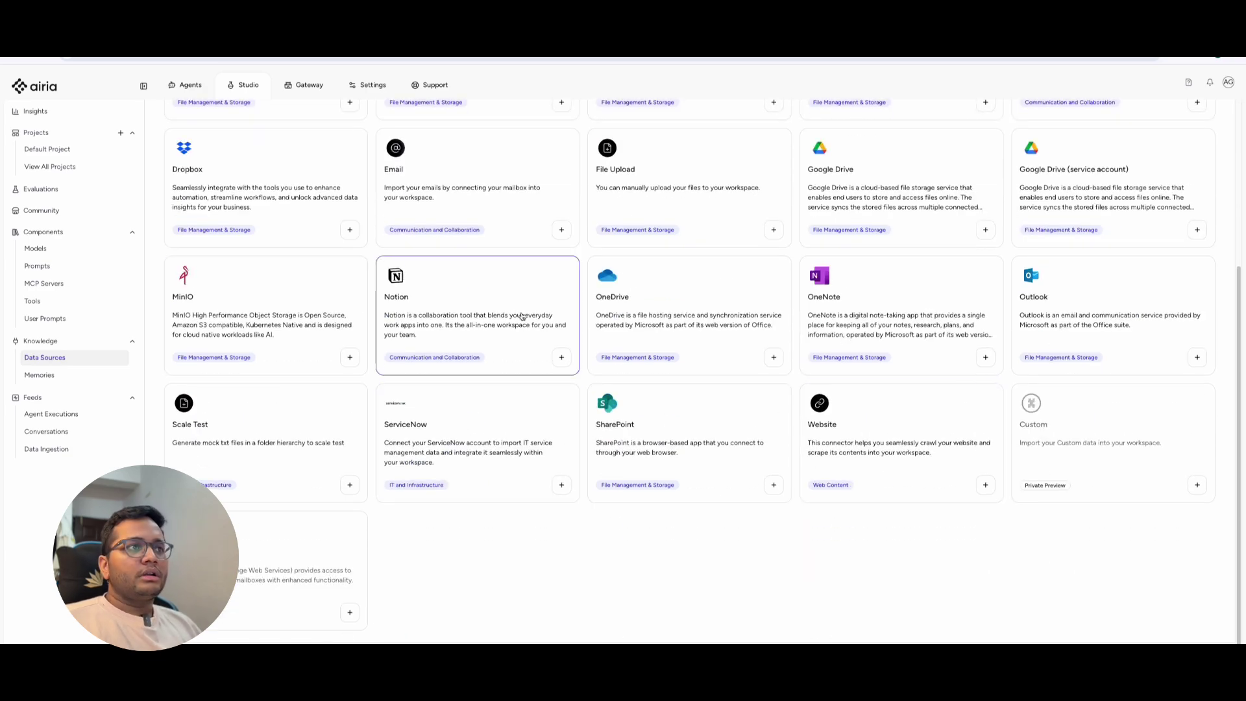
{"action": "scroll", "coordinate": [513, 315], "scroll_direction": "up", "scroll_amount": 3}
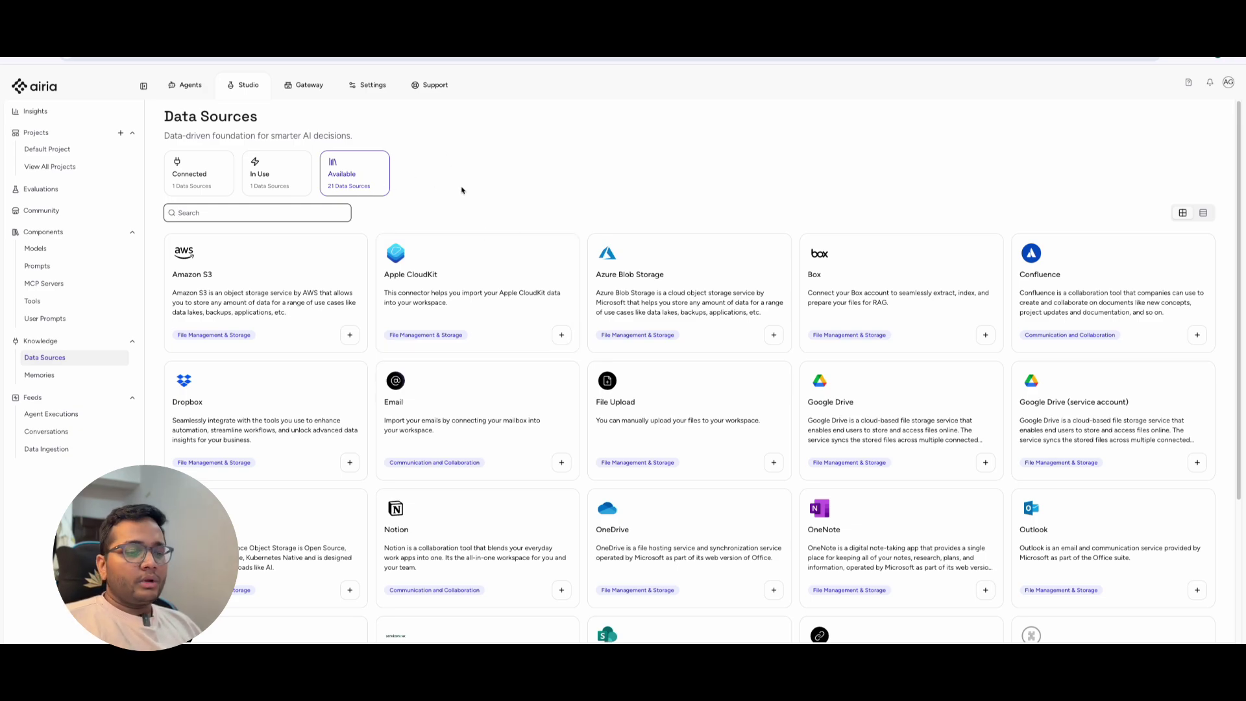
{"action": "left_click", "coordinate": [83, 303]}
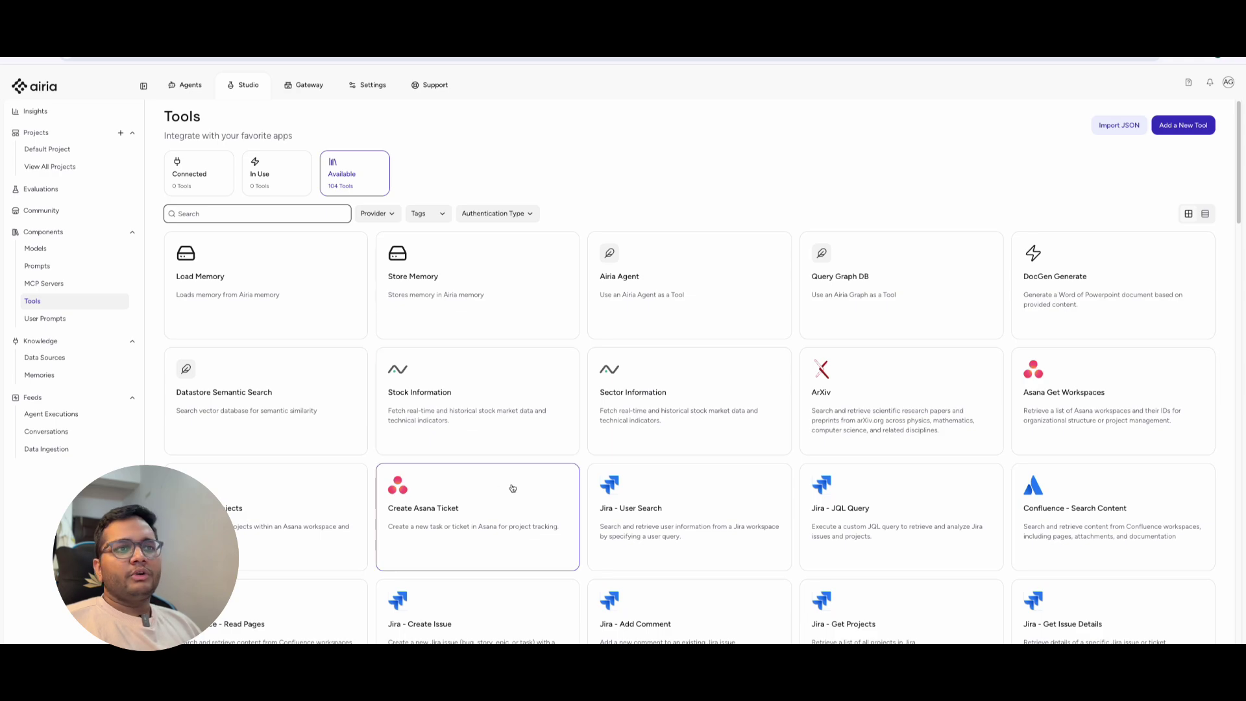
{"action": "scroll", "coordinate": [509, 485], "scroll_direction": "down", "scroll_amount": 4}
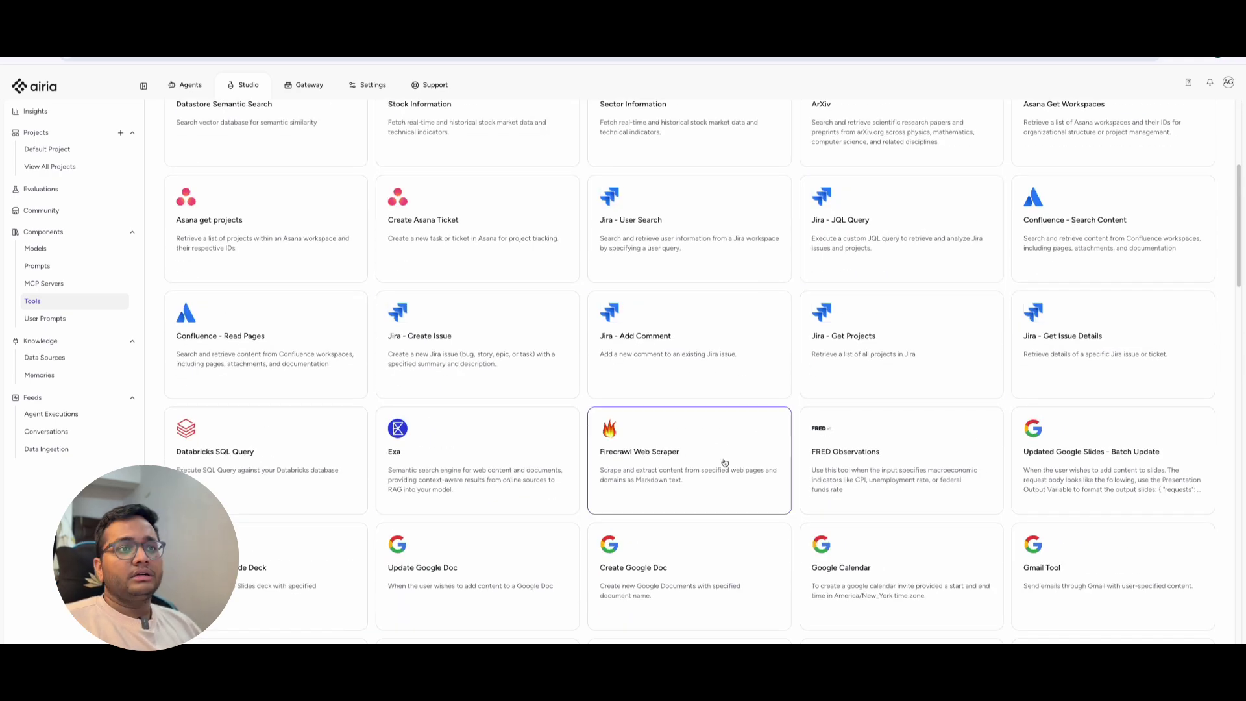
{"action": "scroll", "coordinate": [723, 464], "scroll_direction": "down", "scroll_amount": 4}
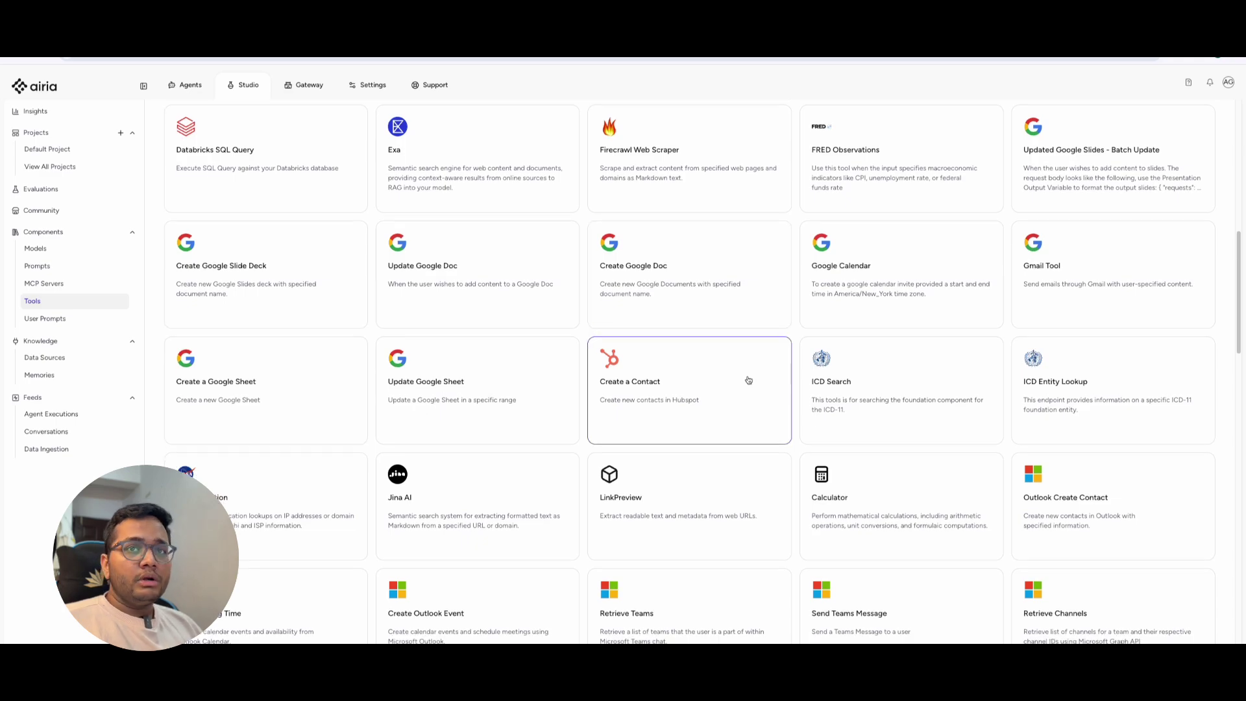
{"action": "scroll", "coordinate": [744, 381], "scroll_direction": "down", "scroll_amount": 4}
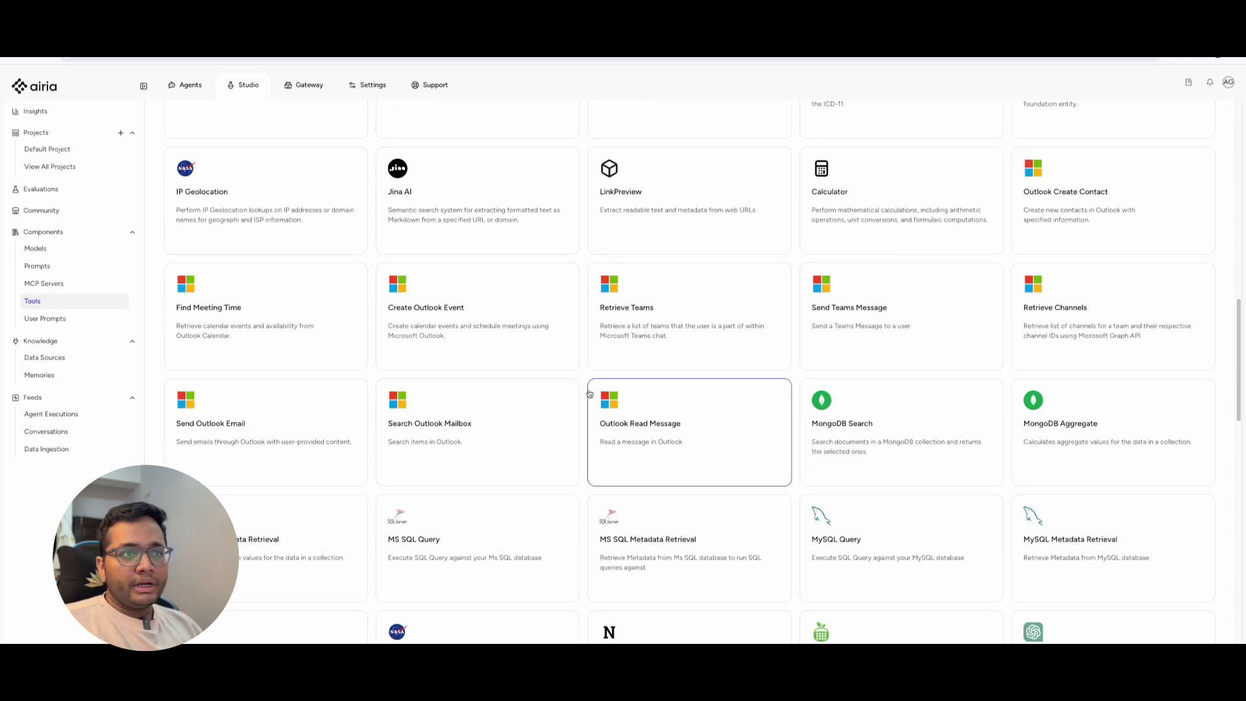
{"action": "scroll", "coordinate": [649, 389], "scroll_direction": "down", "scroll_amount": 4}
{"action": "scroll", "coordinate": [533, 400], "scroll_direction": "down", "scroll_amount": 4}
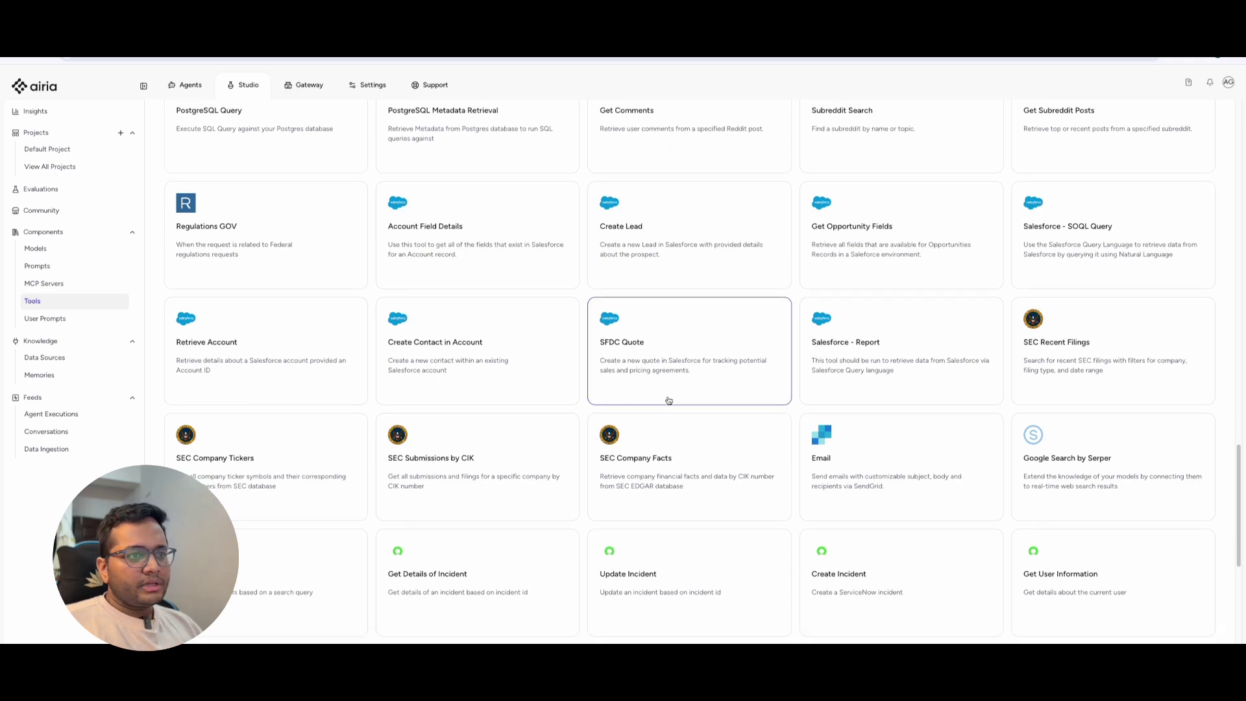
{"action": "scroll", "coordinate": [667, 403], "scroll_direction": "down", "scroll_amount": 6}
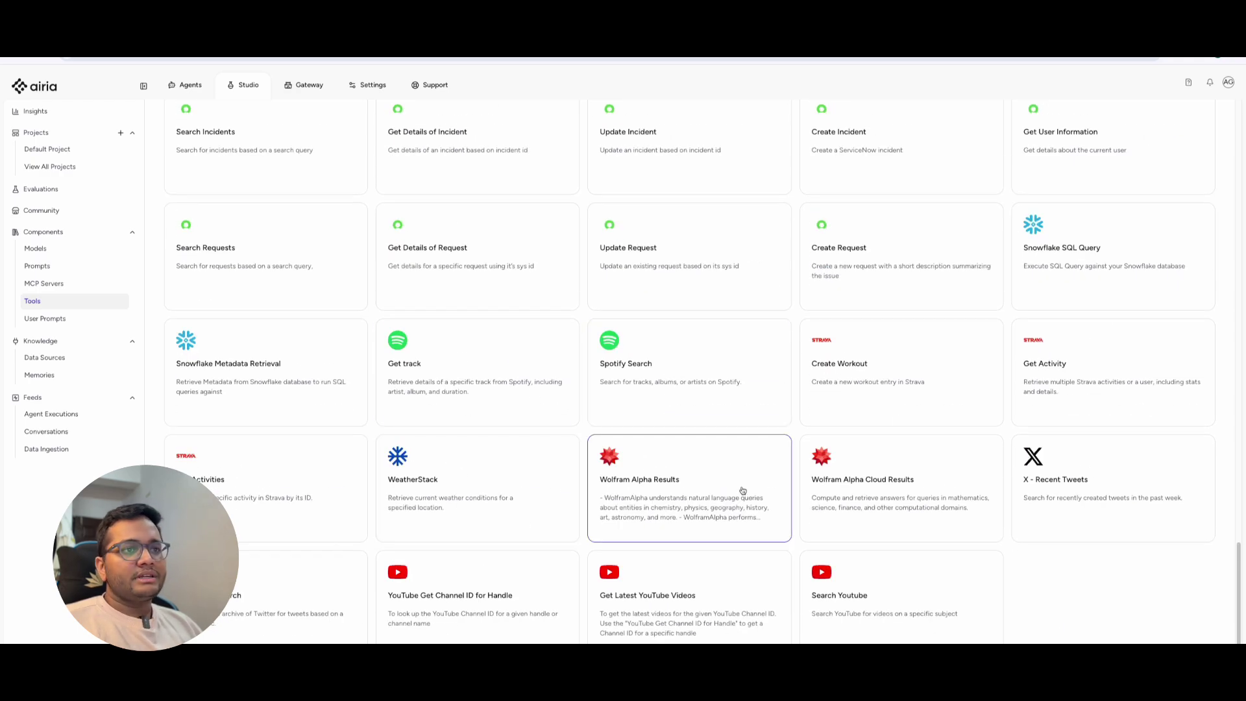
{"action": "scroll", "coordinate": [586, 411], "scroll_direction": "up", "scroll_amount": 20}
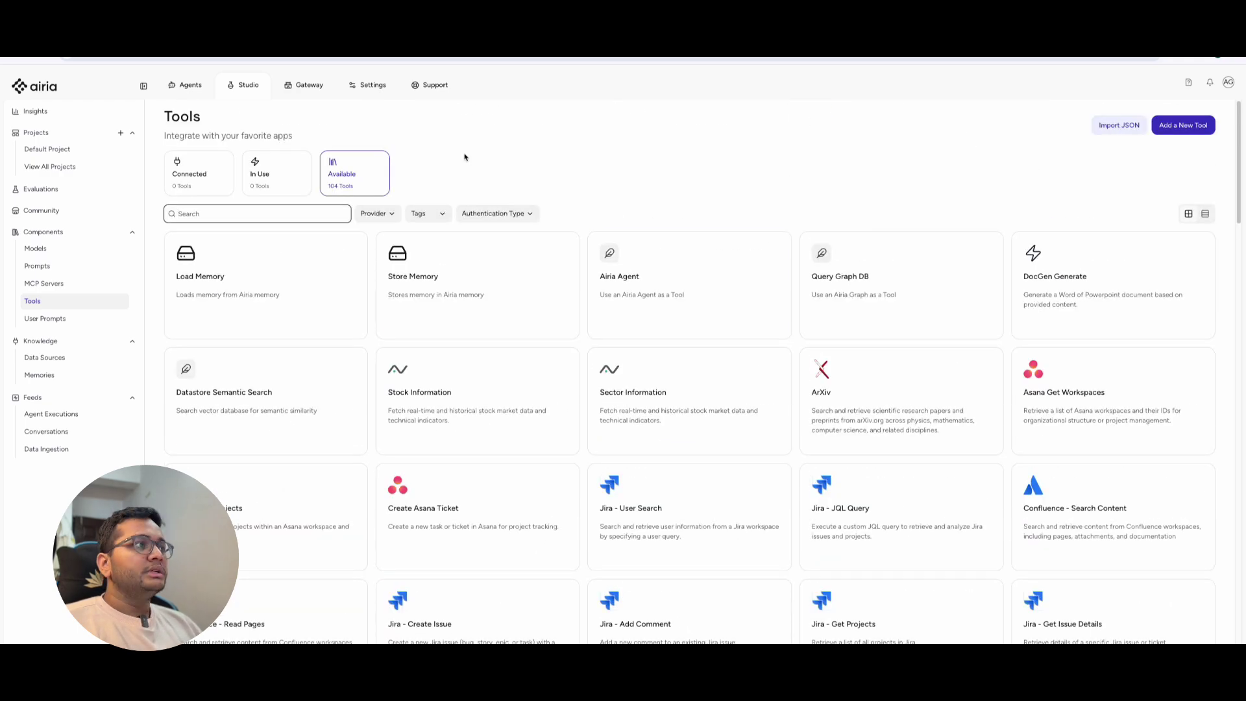
{"action": "left_click", "coordinate": [1203, 130]}
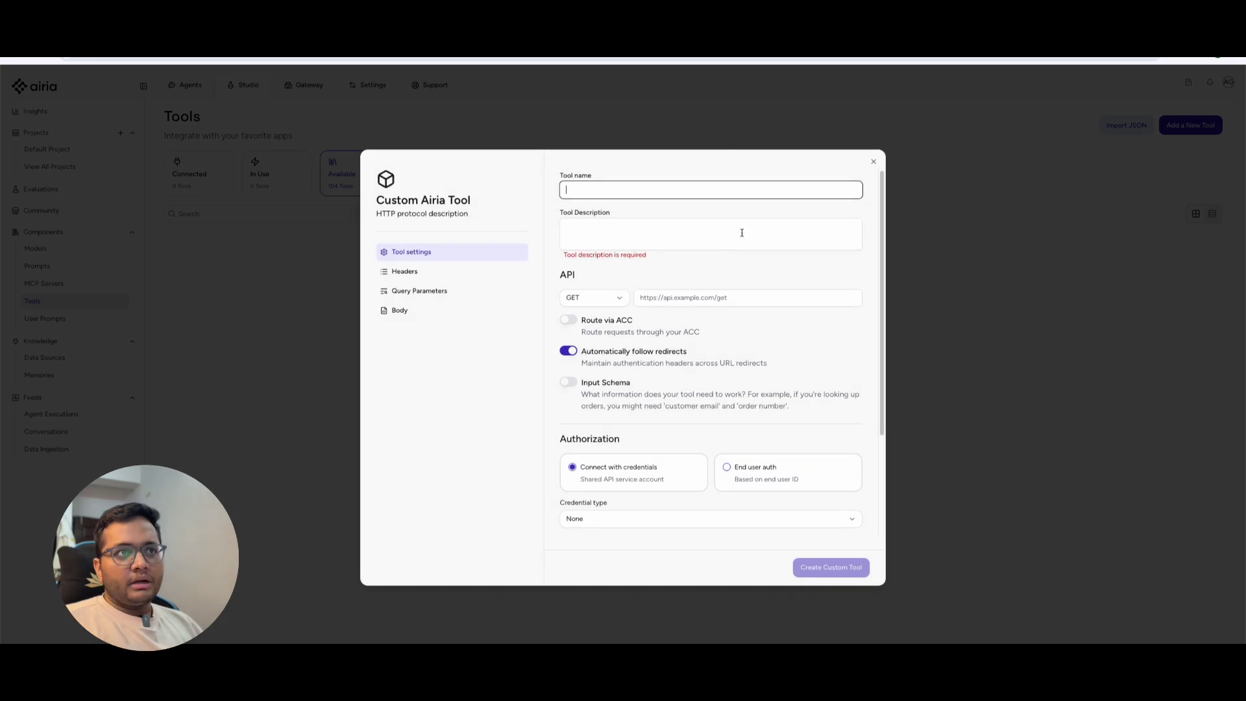
{"action": "left_click", "coordinate": [1015, 225]}
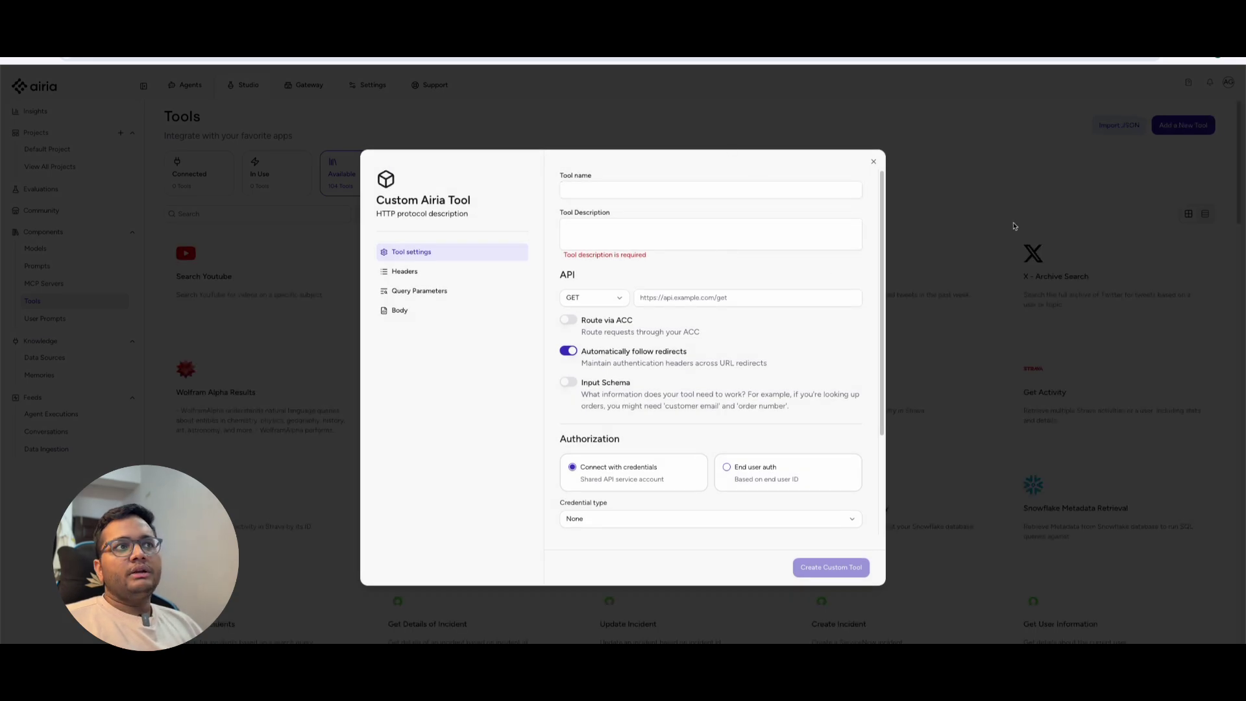
{"action": "left_click", "coordinate": [872, 163]}
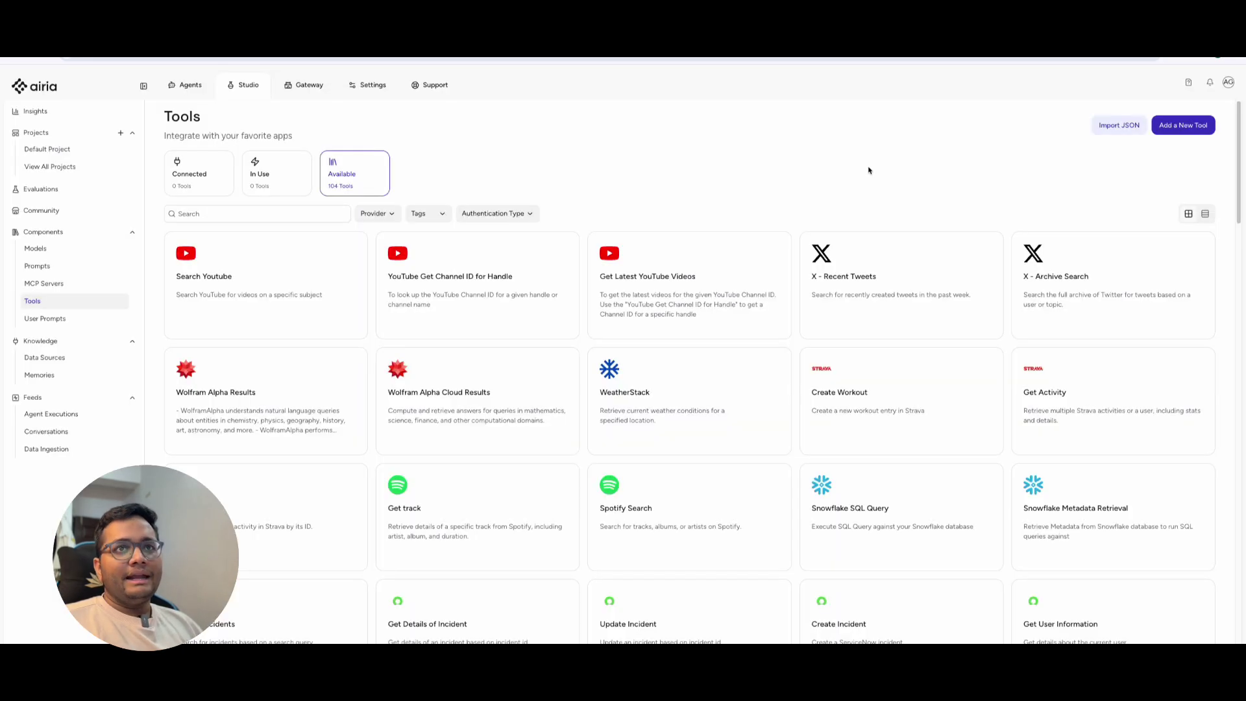
Browse the catalogue of available prompts
{"action": "left_click", "coordinate": [64, 271]}
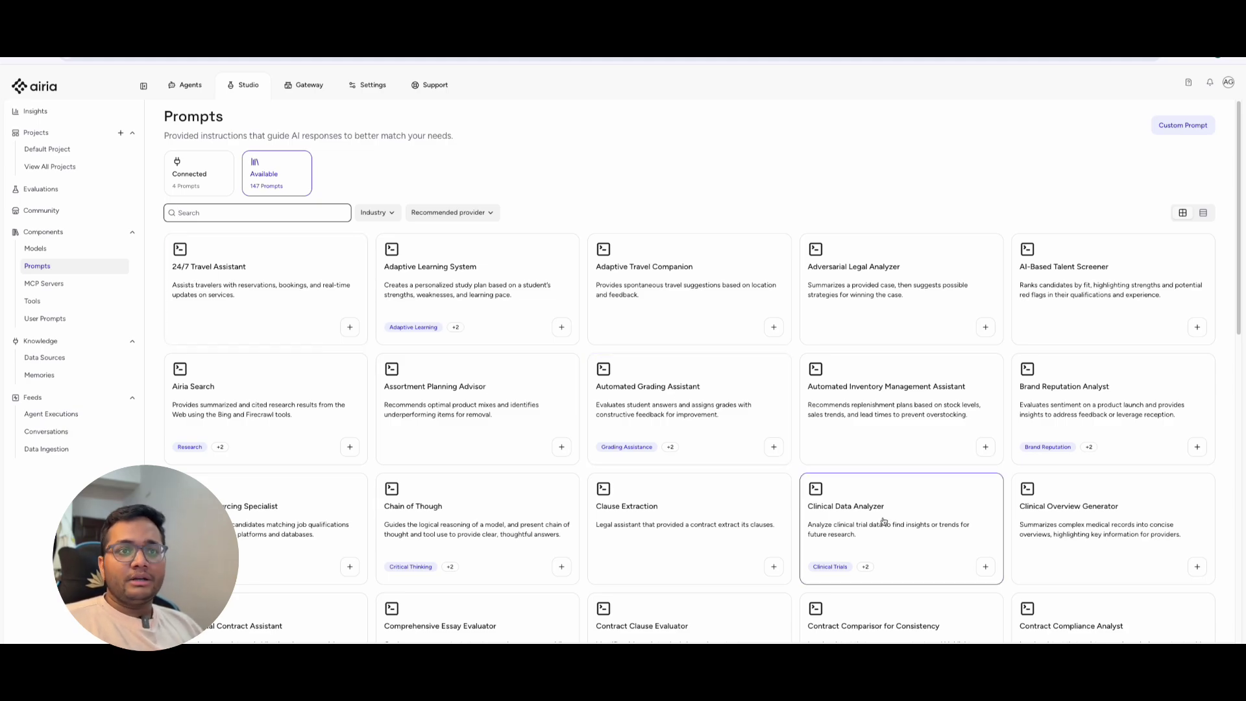
{"action": "scroll", "coordinate": [883, 521], "scroll_direction": "down", "scroll_amount": 5}
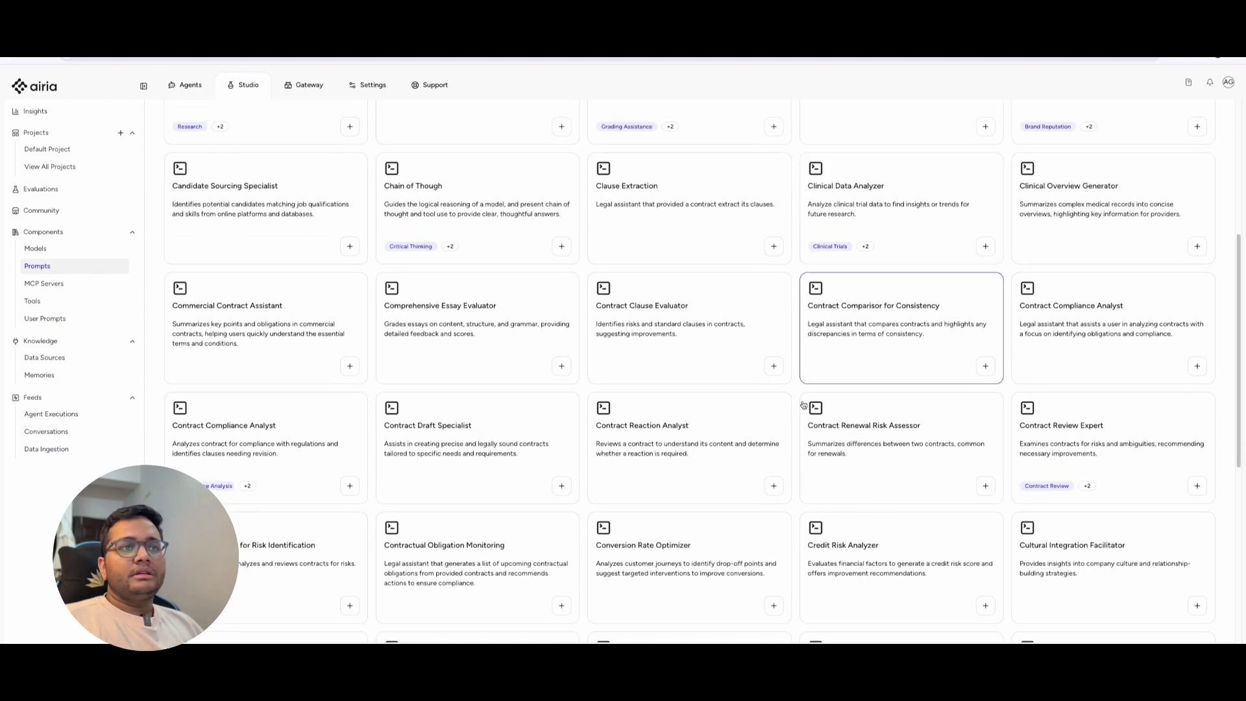
{"action": "scroll", "coordinate": [674, 414], "scroll_direction": "up", "scroll_amount": 5}
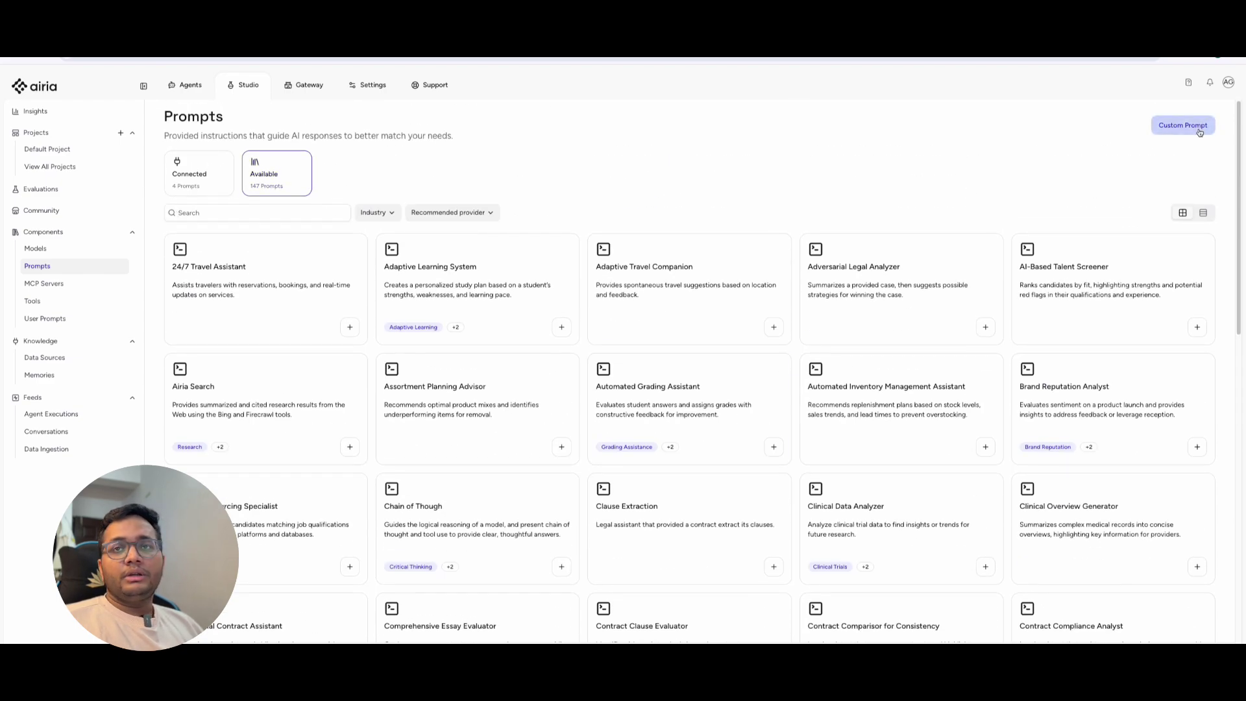
Cancel a new Custom Prompt form and return to the Insights home page
{"action": "left_click", "coordinate": [769, 311]}
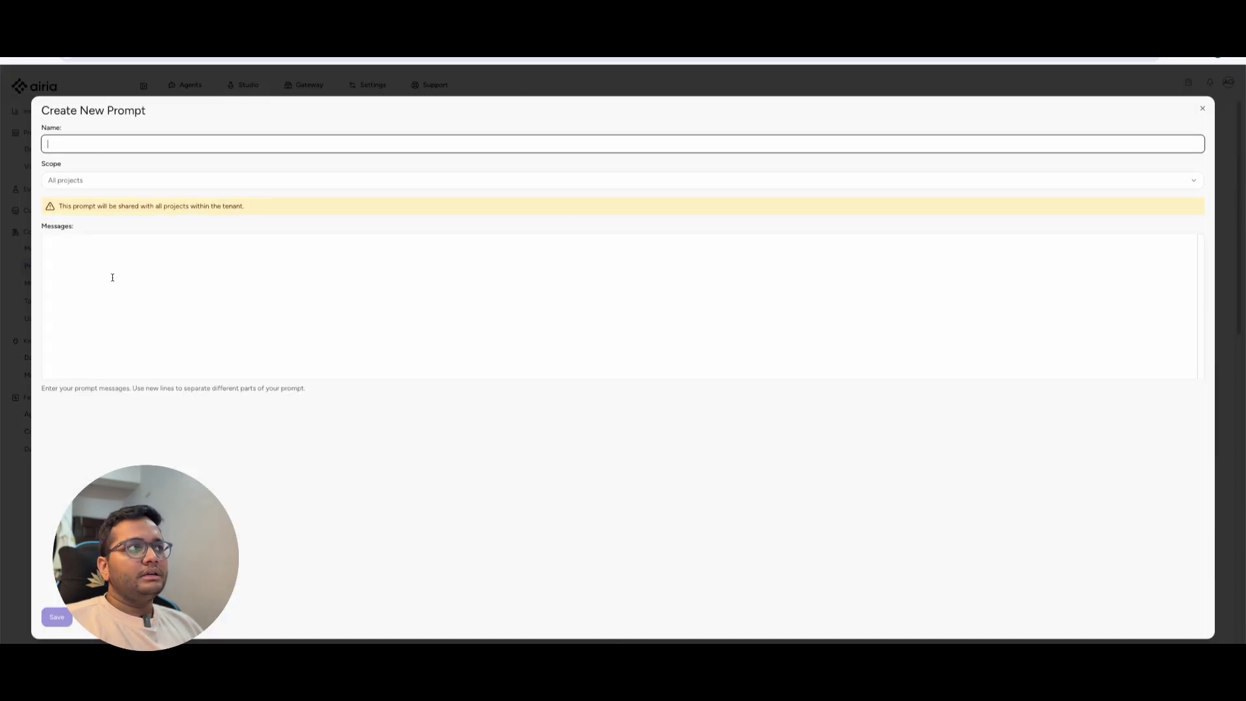
{"action": "key", "text": "Escape"}
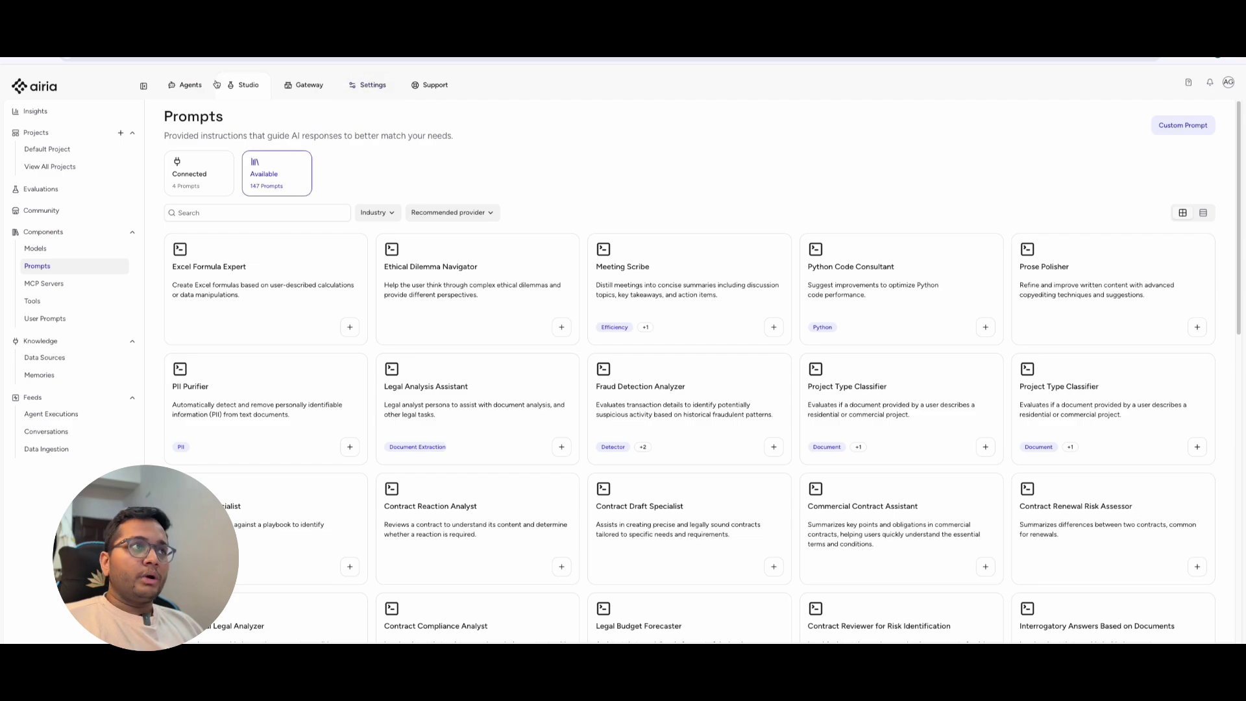
{"action": "left_click", "coordinate": [47, 95]}
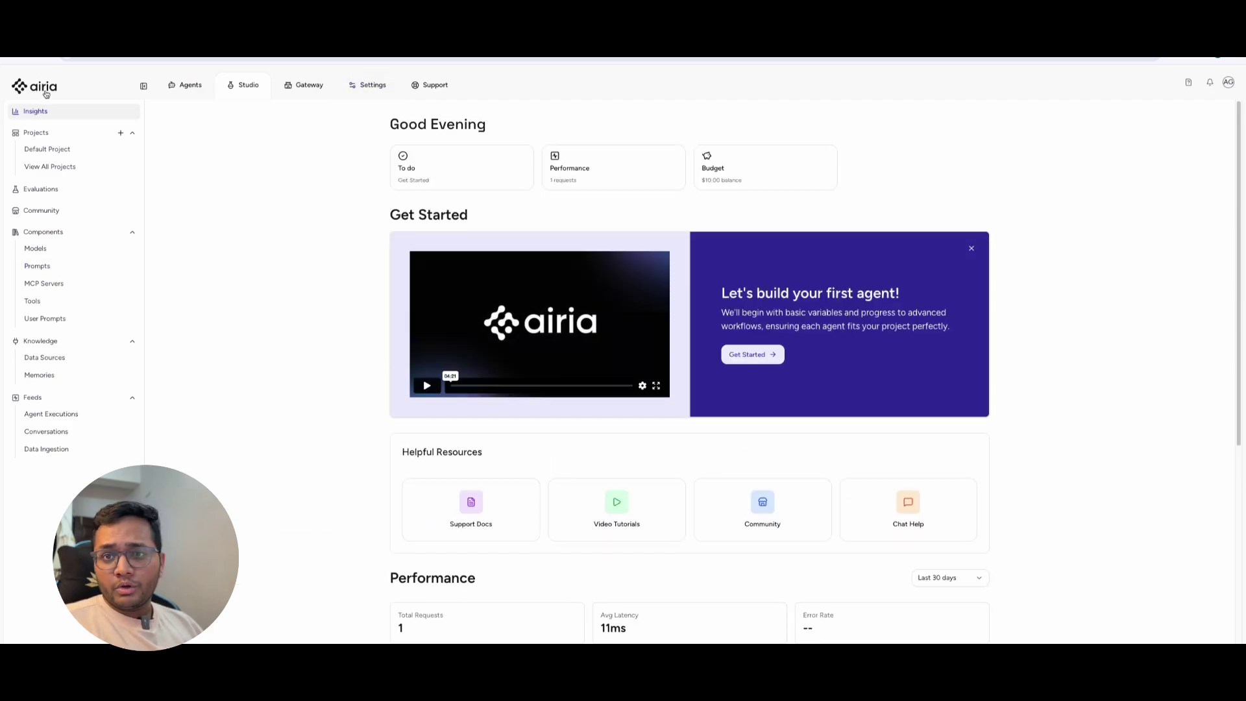